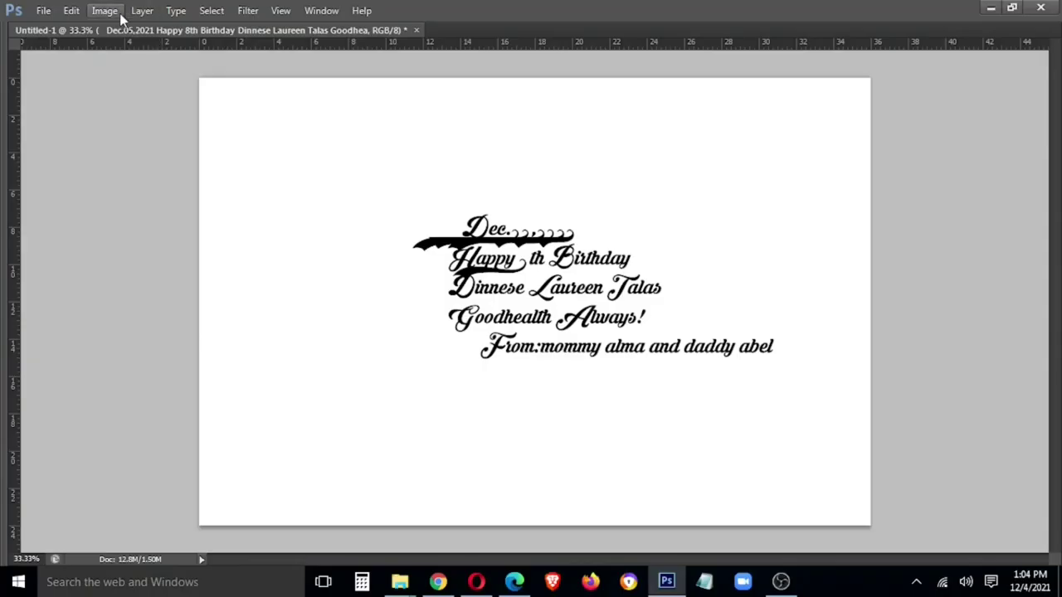
# Bring back the hidden panels around the greeting text document.
pyautogui.press('Tab')
# Switch the whole greeting text block to the Tahoma font.
pyautogui.hotkey('ctrl', 'a')
pyautogui.click(125, 35)
pyautogui.write('Tahoma')
pyautogui.hotkey('ctrl', 'Return')
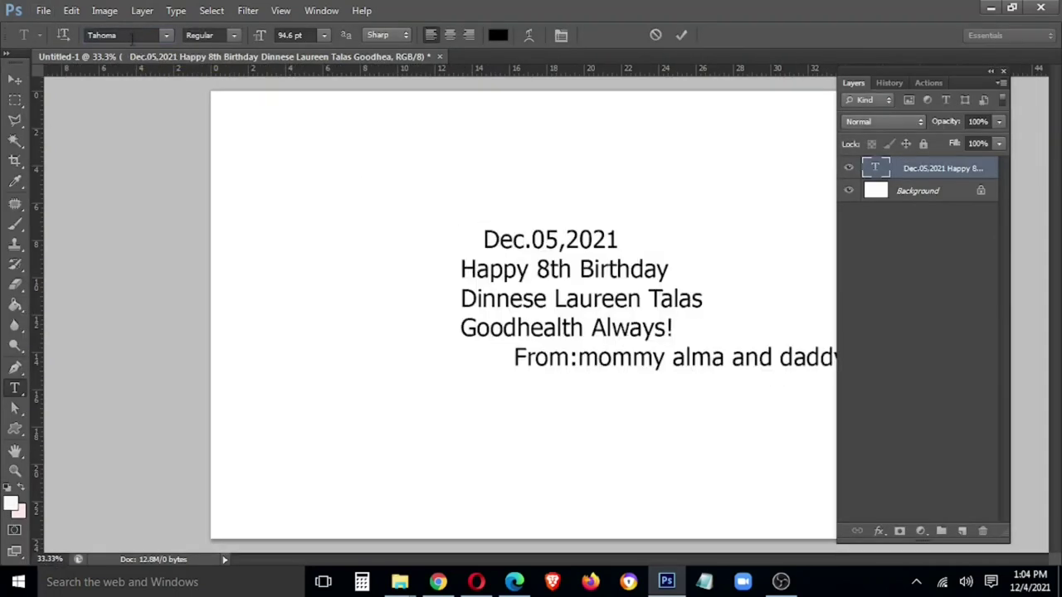
# Move the greeting text up toward the top-left of the page.
pyautogui.press('v')
pyautogui.moveTo(434, 258); pyautogui.dragTo(245, 170)
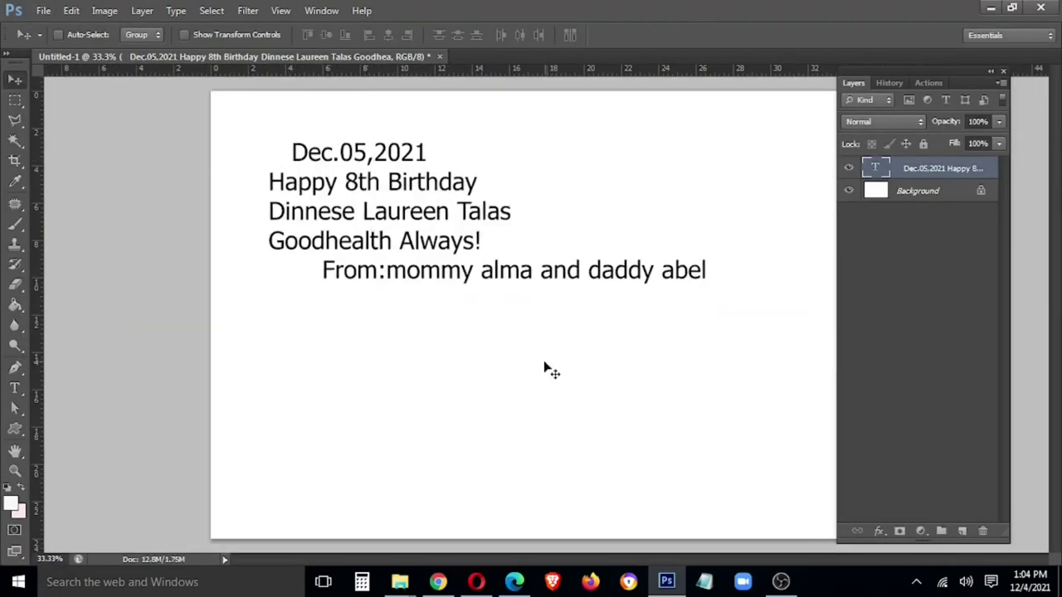
pyautogui.press('Tab')
pyautogui.press('Tab')
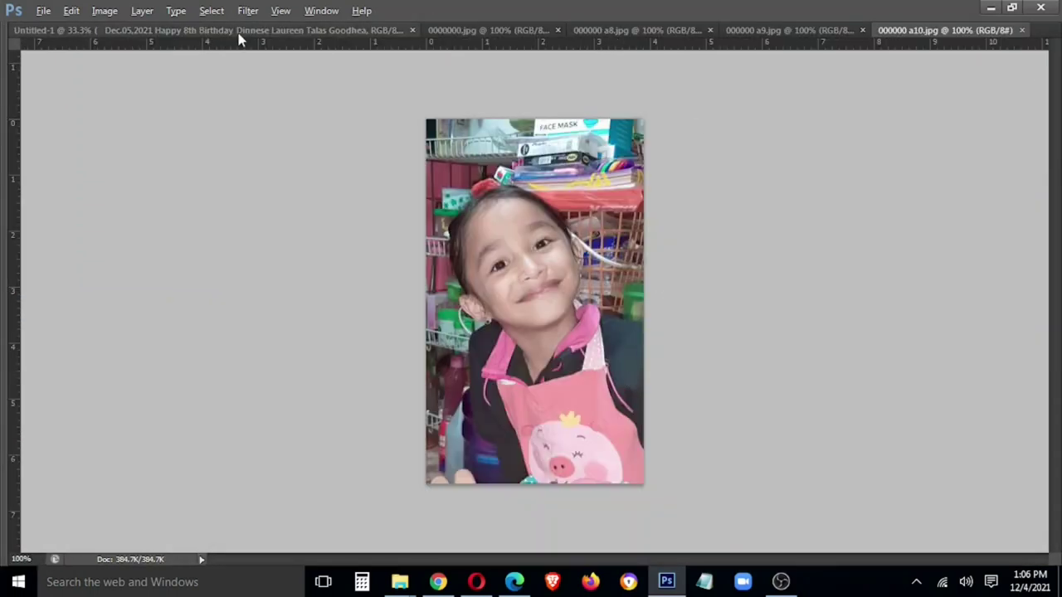
pyautogui.click(249, 30)
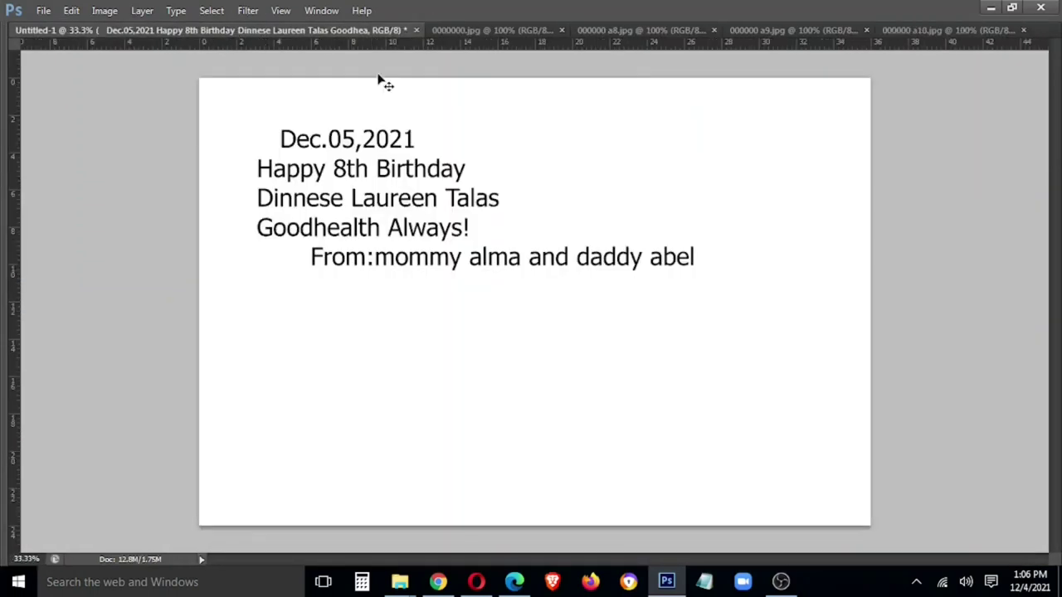
# Copy the 000000 a10.jpg photo onto the birthday card as a new layer.
pyautogui.click(924, 30)
pyautogui.moveTo(925, 30); pyautogui.dragTo(241, 151)
pyautogui.moveTo(393, 427)
pyautogui.mouseDown()
pyautogui.moveTo(716, 338)
pyautogui.moveTo(901, 479)
pyautogui.mouseUp()
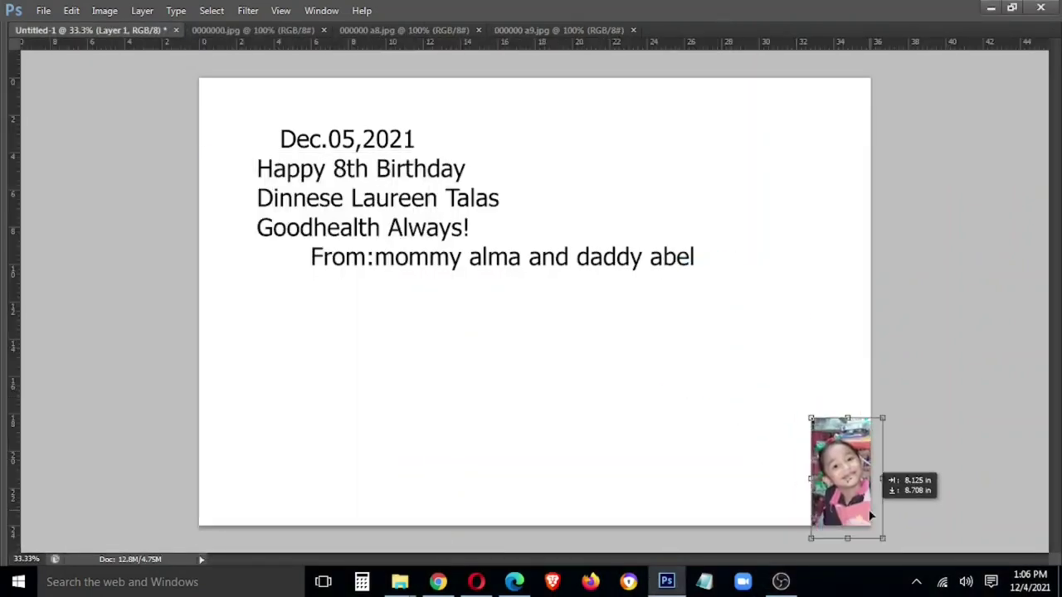
# Enlarge the a10 photo to cover the card's right side.
pyautogui.moveTo(798, 406); pyautogui.dragTo(567, 178)
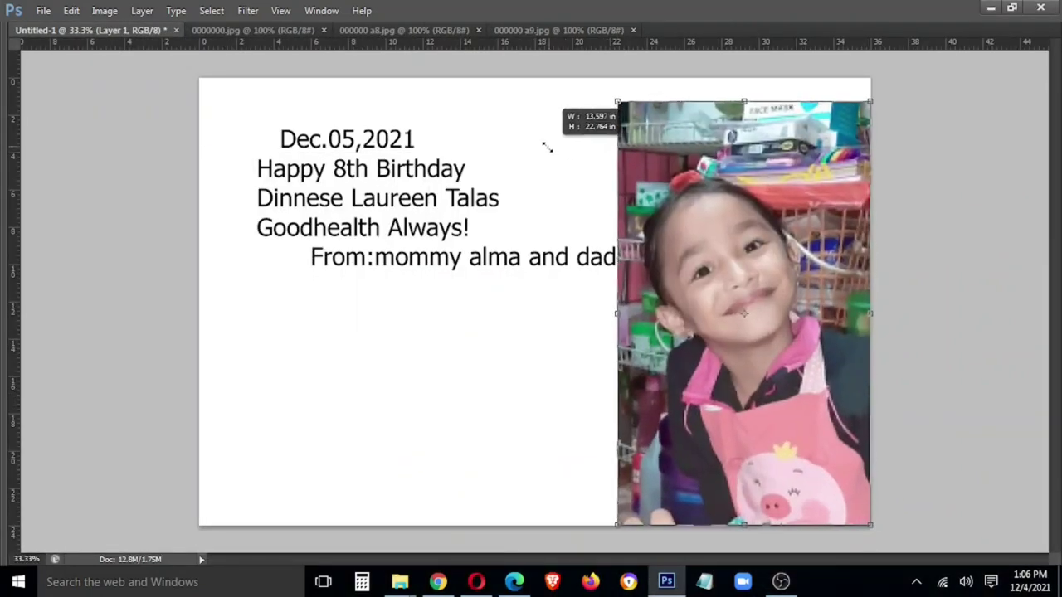
pyautogui.moveTo(762, 431); pyautogui.dragTo(790, 431)
pyautogui.press('Return')
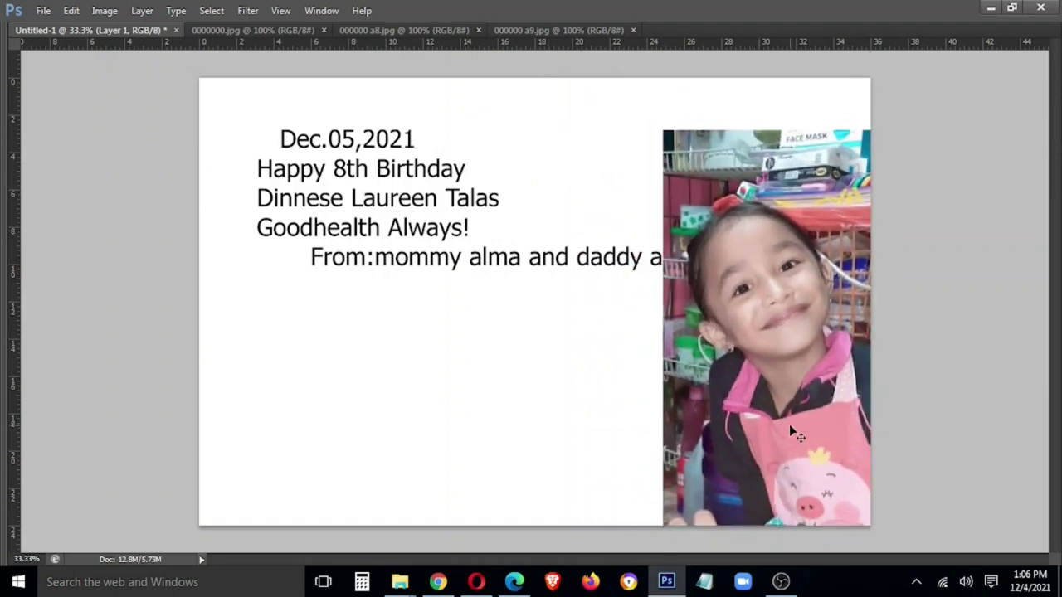
pyautogui.hotkey('ctrl', '+')
pyautogui.hotkey('ctrl', '+')
pyautogui.hotkey('ctrl', '+')
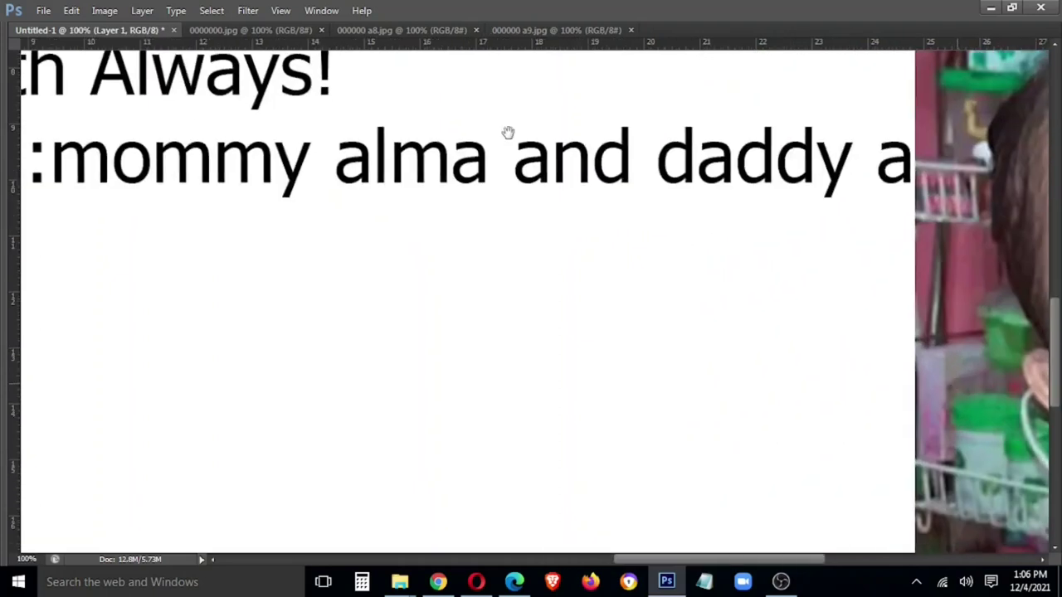
# Trace a closed lasso selection around the girl in the right-hand photo.
pyautogui.hscroll(5, 508, 133)
pyautogui.scroll(-3, 581, 199)
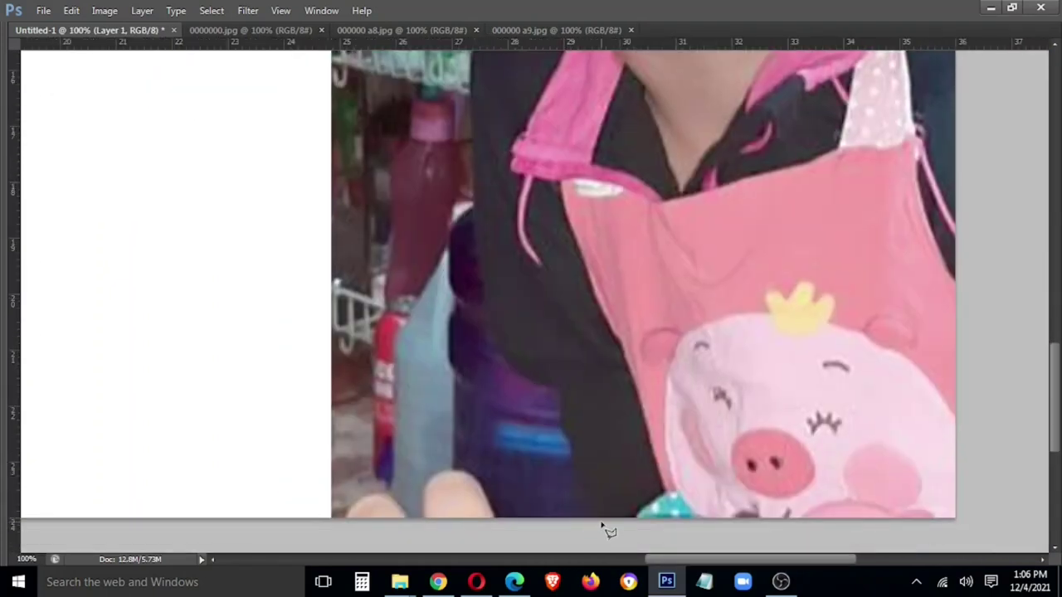
pyautogui.moveTo(585, 498)
pyautogui.mouseDown()
pyautogui.moveTo(572, 417)
pyautogui.moveTo(508, 332)
pyautogui.moveTo(481, 205)
pyautogui.moveTo(481, 65)
pyautogui.moveTo(517, 309)
pyautogui.moveTo(512, 290)
pyautogui.moveTo(561, 245)
pyautogui.mouseUp()
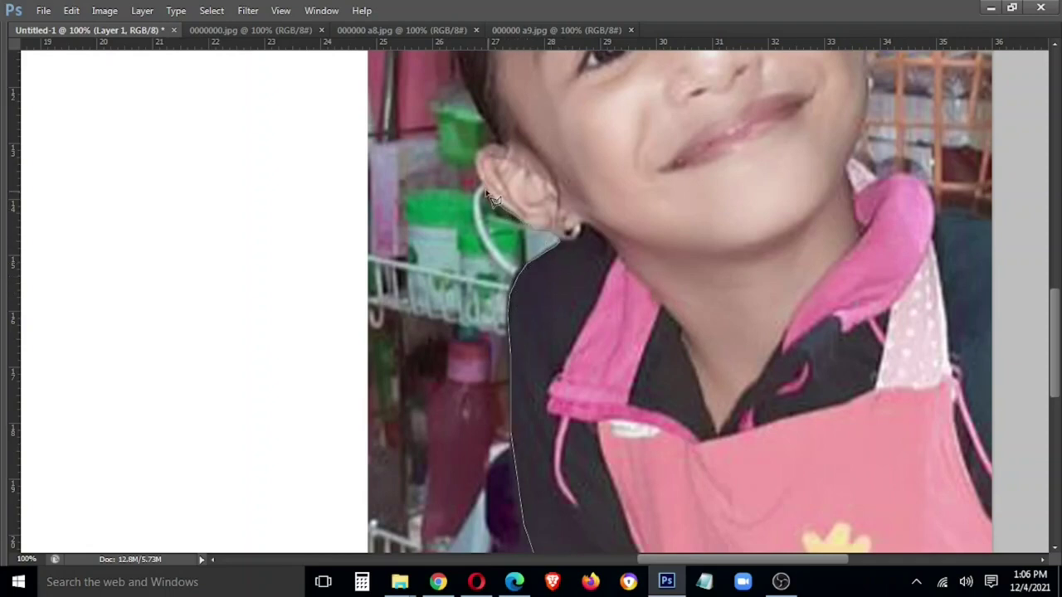
pyautogui.moveTo(503, 149)
pyautogui.mouseDown()
pyautogui.moveTo(467, 83)
pyautogui.moveTo(612, 388)
pyautogui.mouseUp()
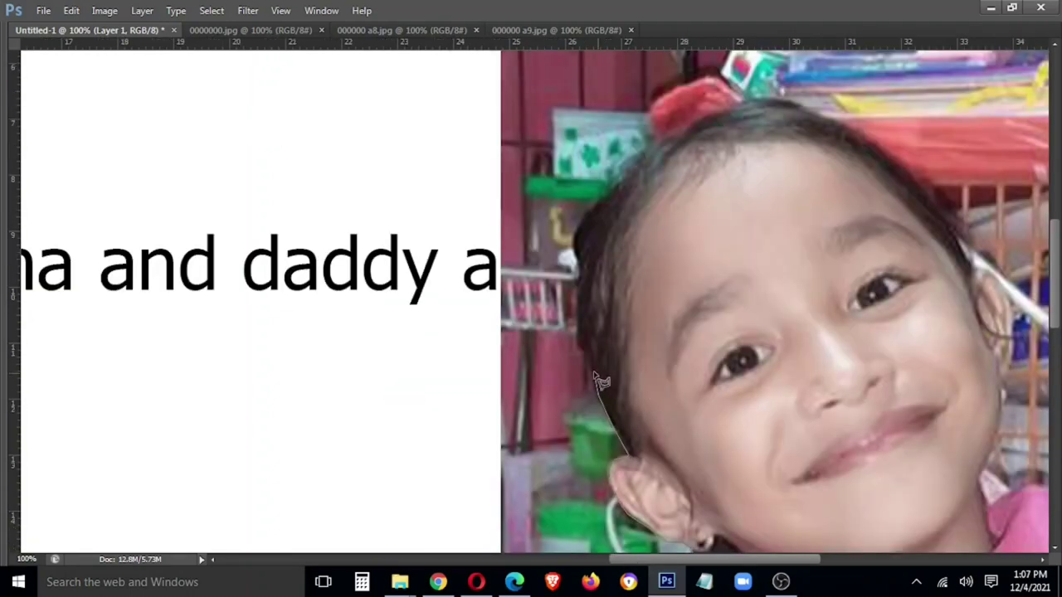
pyautogui.moveTo(578, 333)
pyautogui.mouseDown()
pyautogui.moveTo(591, 218)
pyautogui.moveTo(655, 158)
pyautogui.moveTo(579, 303)
pyautogui.moveTo(664, 265)
pyautogui.moveTo(734, 267)
pyautogui.moveTo(814, 309)
pyautogui.moveTo(880, 384)
pyautogui.mouseUp()
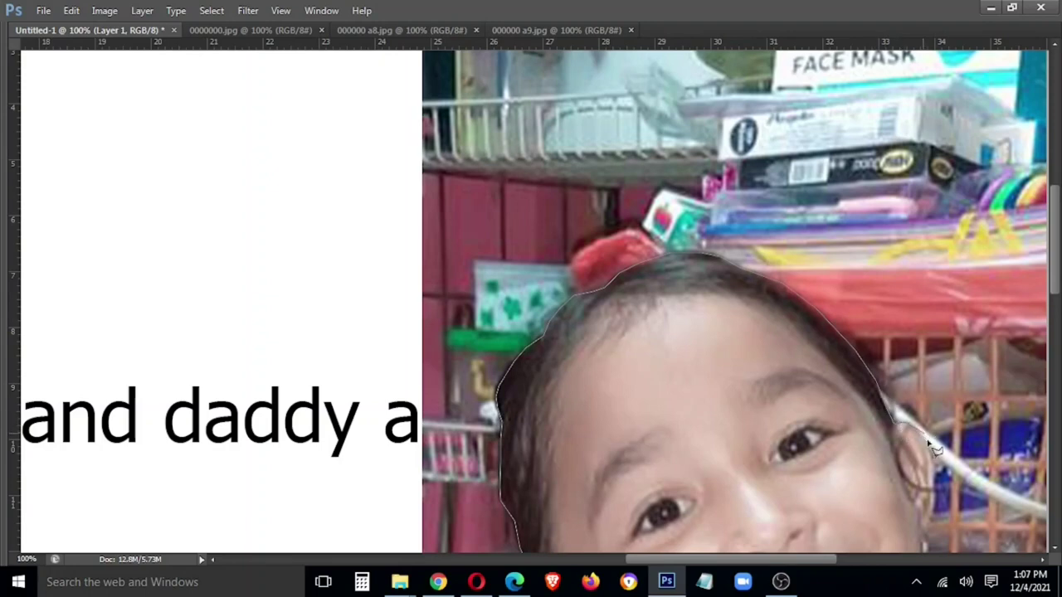
pyautogui.moveTo(933, 535); pyautogui.dragTo(792, 324)
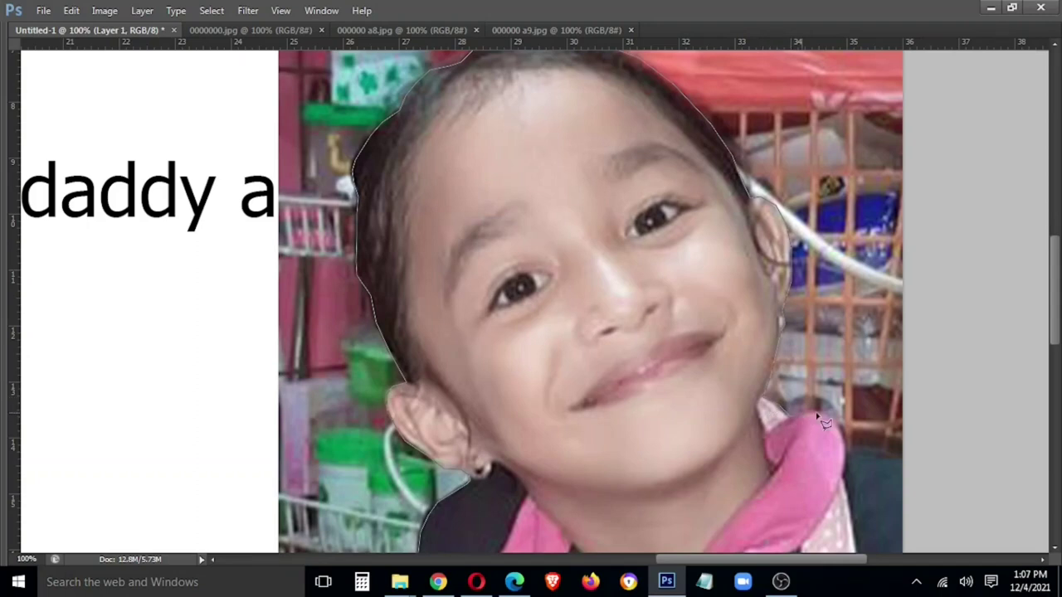
pyautogui.click(946, 467)
pyautogui.moveTo(946, 468); pyautogui.dragTo(859, 177)
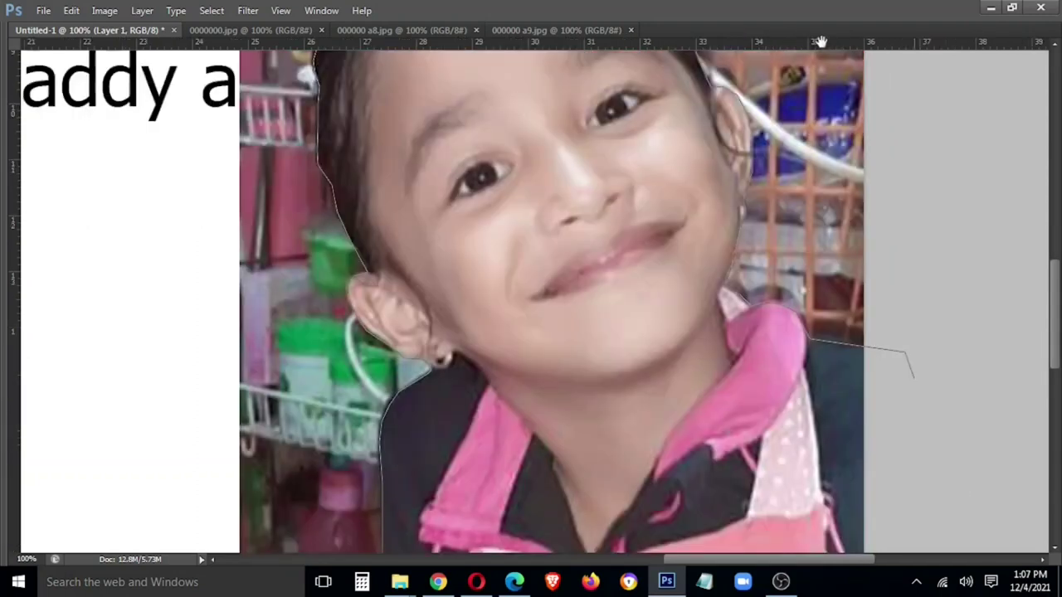
pyautogui.scroll(-1, 895, 464)
pyautogui.scroll(-2, 893, 472)
pyautogui.click(902, 529)
pyautogui.click(784, 535)
# Feather the selection, invert it and delete the shop background.
pyautogui.rightClick(787, 430)
pyautogui.click(817, 173)
pyautogui.click(612, 196)
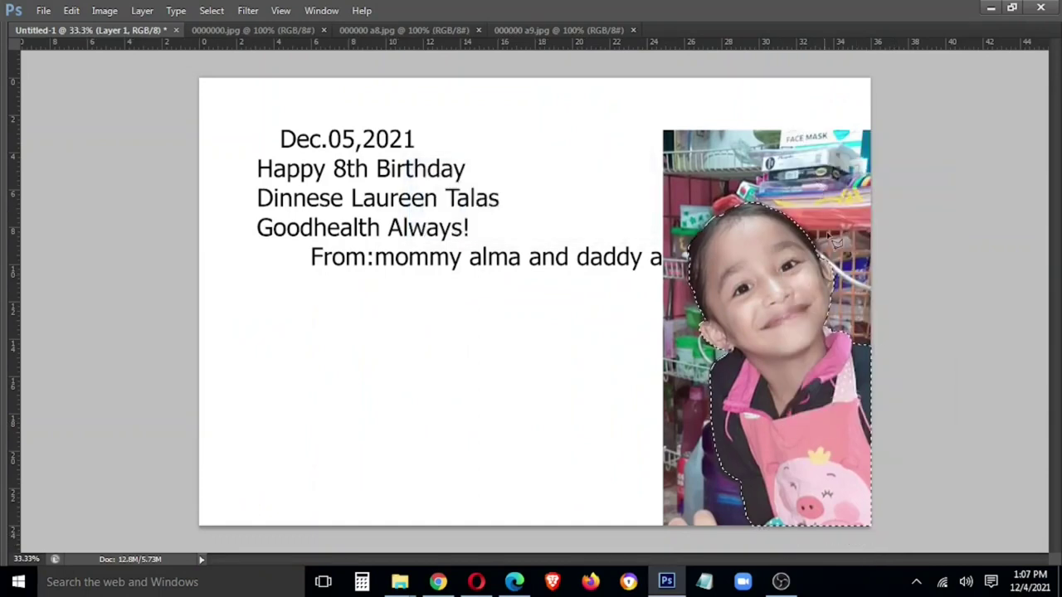
pyautogui.rightClick(852, 280)
pyautogui.click(935, 418)
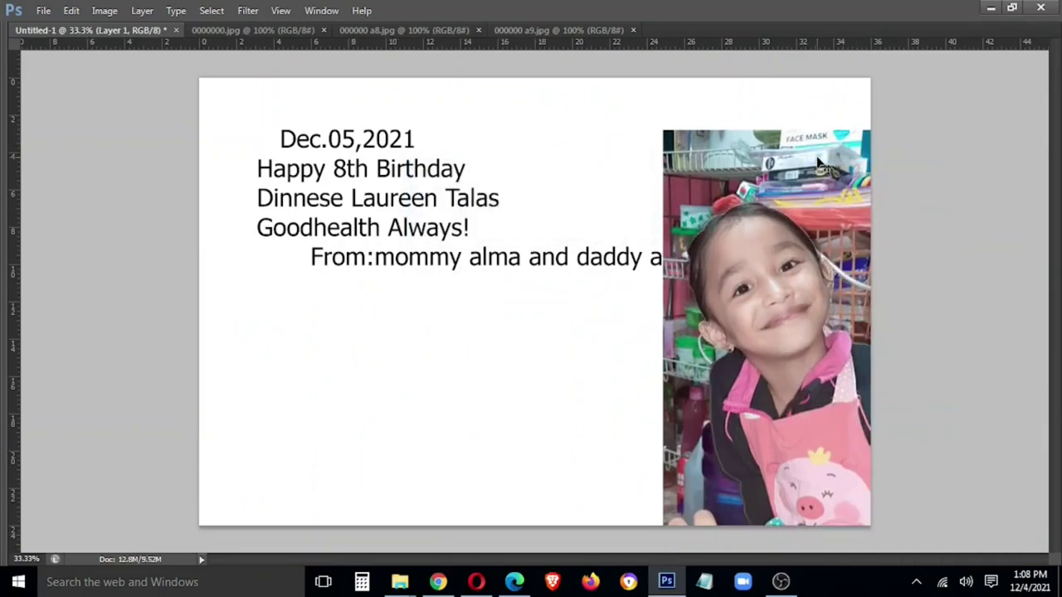
# Copy the 000000 a9.jpg green-dress photo onto the birthday card.
pyautogui.click(549, 31)
pyautogui.click(622, 31)
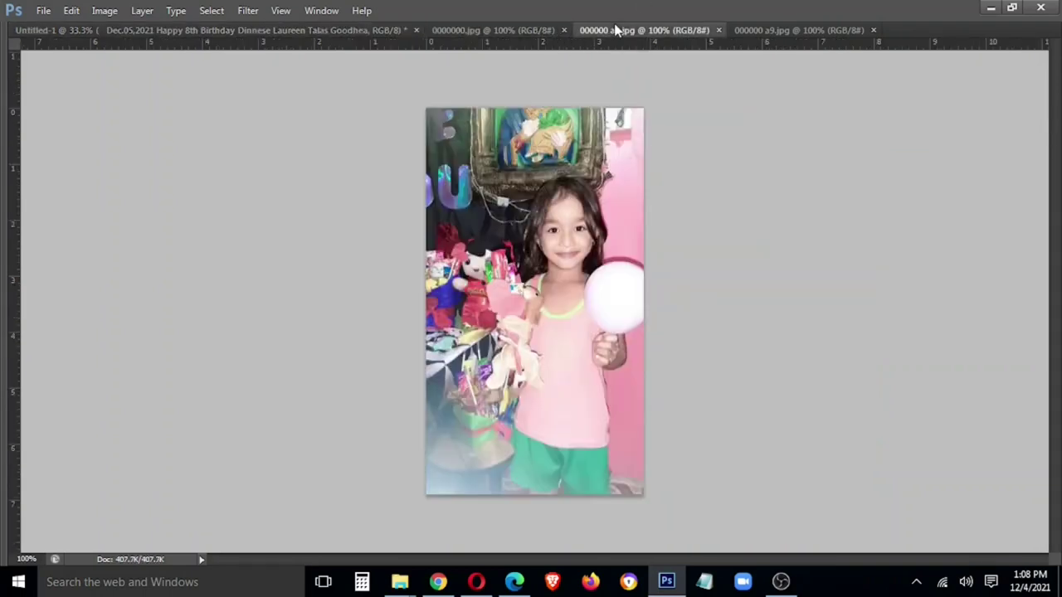
pyautogui.click(780, 35)
pyautogui.moveTo(781, 42); pyautogui.dragTo(392, 275)
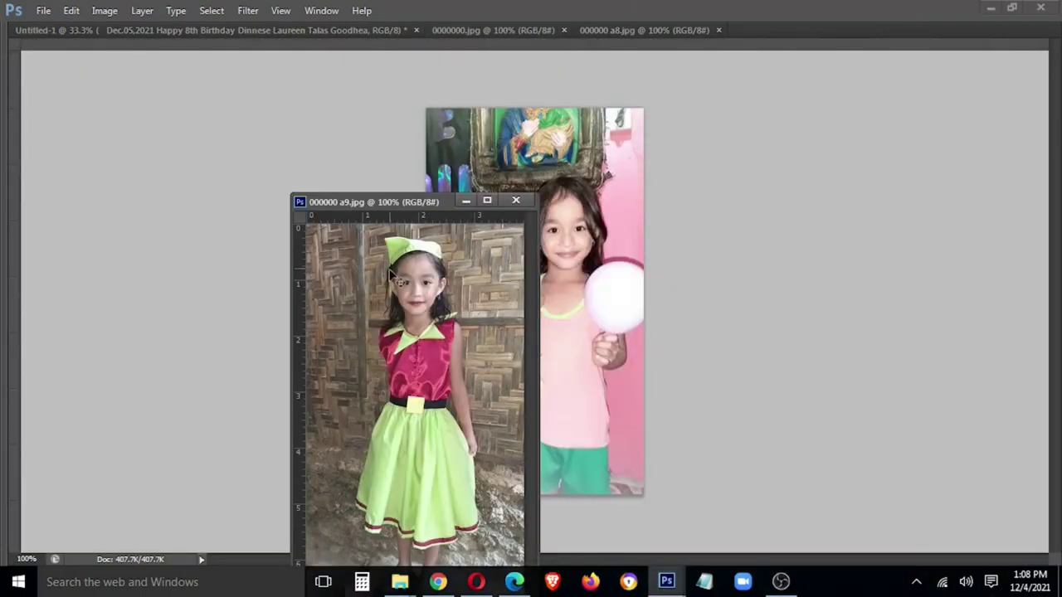
pyautogui.click(166, 27)
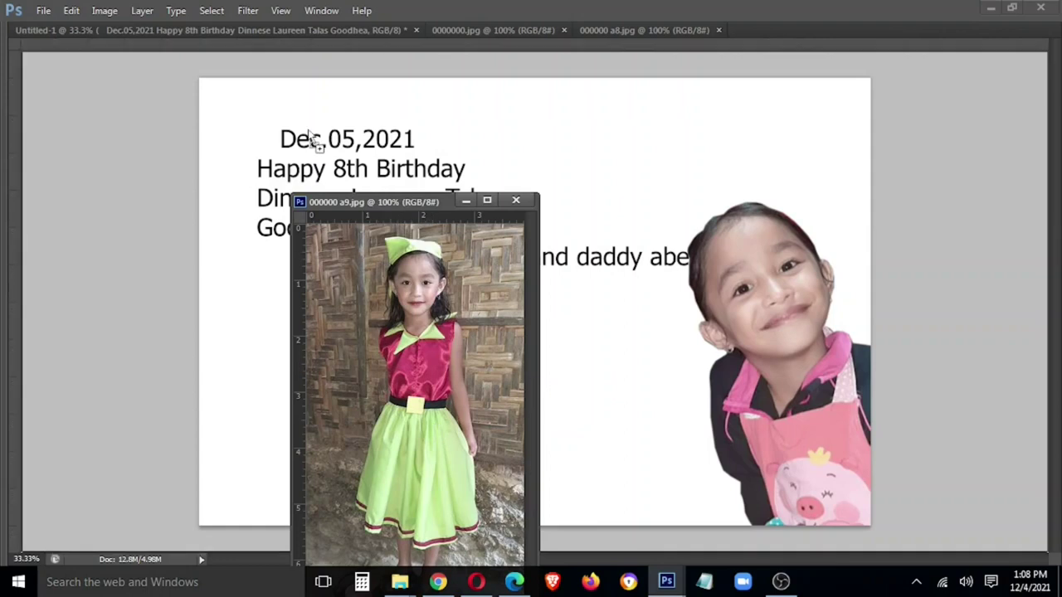
pyautogui.moveTo(455, 369); pyautogui.dragTo(308, 142)
pyautogui.click(515, 200)
# Shrink the right-hand cut-out on Layer 2 slightly.
pyautogui.rightClick(753, 309)
pyautogui.click(793, 316)
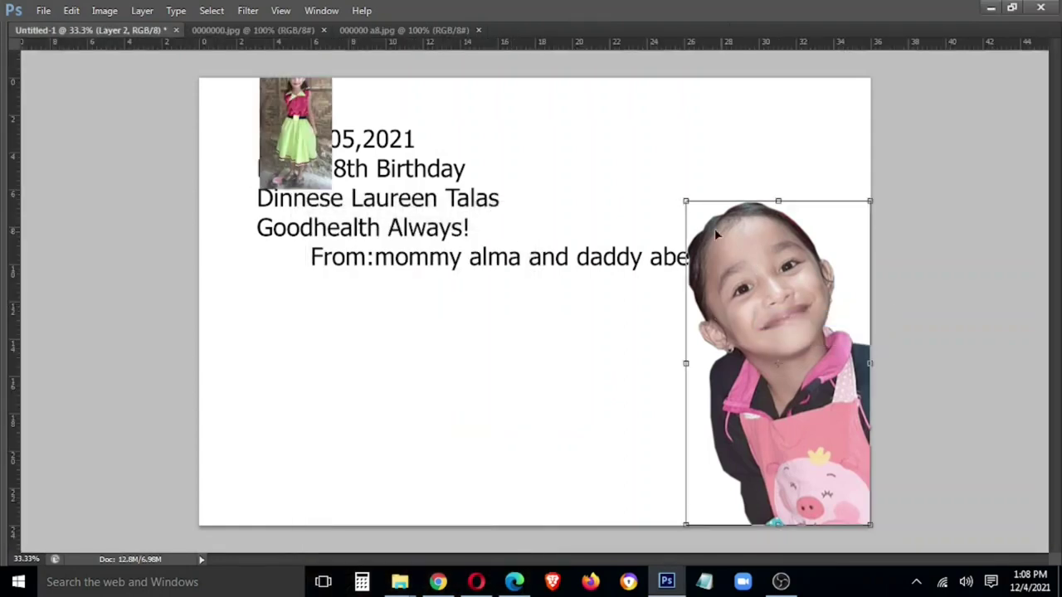
pyautogui.moveTo(683, 200); pyautogui.dragTo(706, 234)
pyautogui.press('Return')
# Move the dress photo on Layer 3 left and start enlarging it.
pyautogui.rightClick(264, 133)
pyautogui.click(299, 135)
pyautogui.moveTo(302, 130); pyautogui.dragTo(262, 166)
pyautogui.hotkey('ctrl', 't')
pyautogui.moveTo(292, 224); pyautogui.dragTo(458, 532)
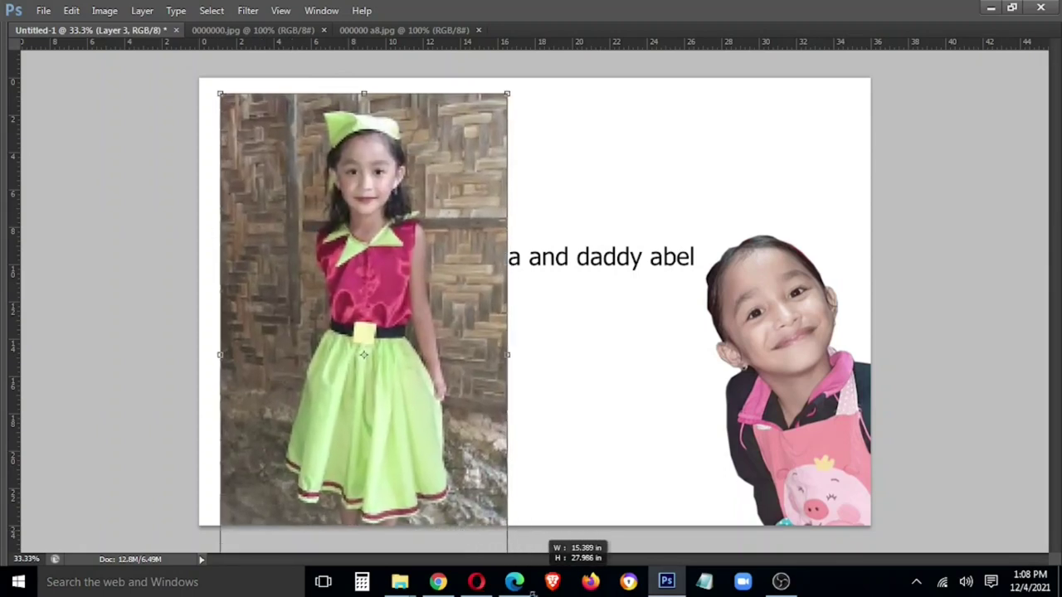
# Stretch the dress photo past the page bottom and align it to the left edge.
pyautogui.moveTo(457, 532); pyautogui.dragTo(506, 594)
pyautogui.moveTo(432, 431); pyautogui.dragTo(358, 428)
pyautogui.press('Return')
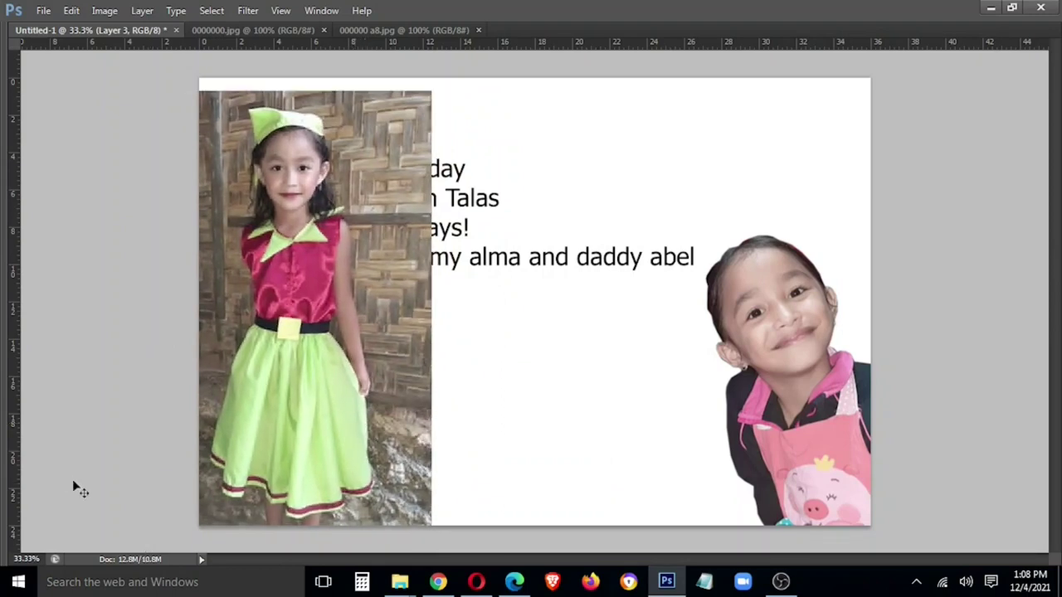
# Stack the greeting text layer above the dress photo and shift the text right.
pyautogui.press('Tab')
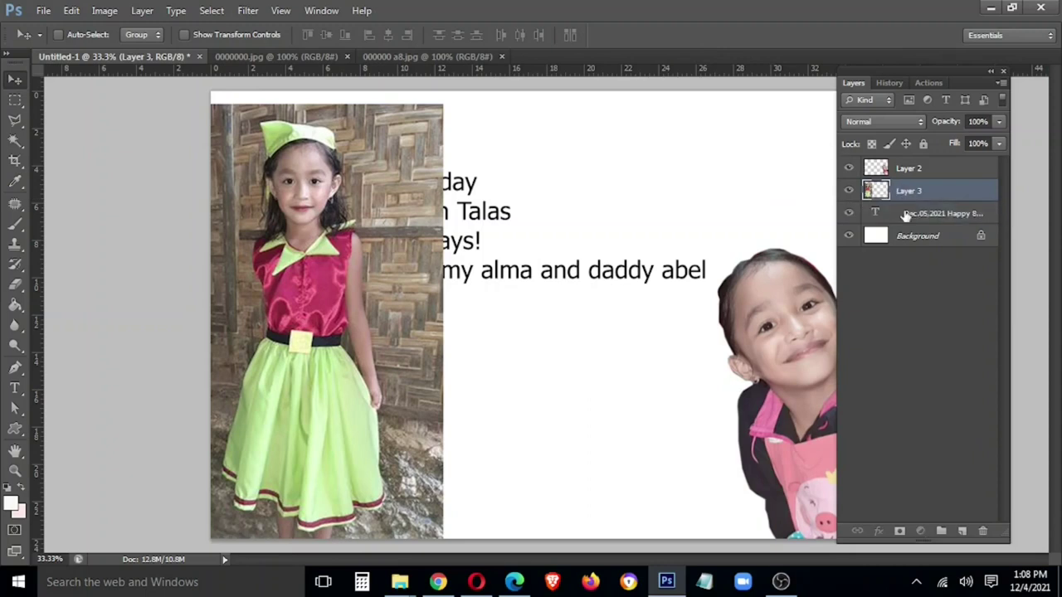
pyautogui.moveTo(896, 193)
pyautogui.mouseDown()
pyautogui.moveTo(921, 218)
pyautogui.moveTo(927, 166)
pyautogui.mouseUp()
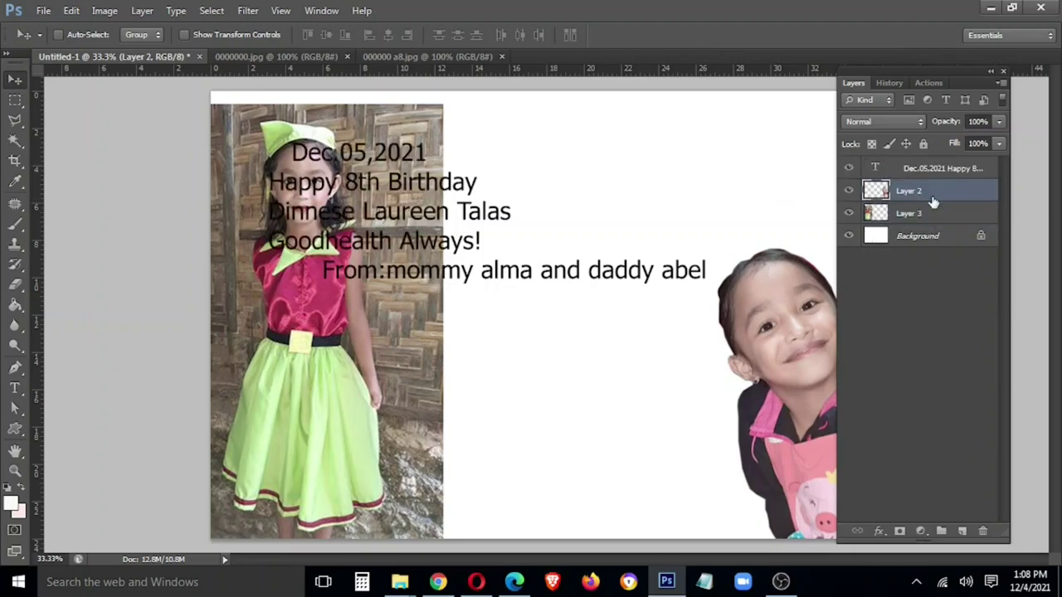
pyautogui.press('Tab')
pyautogui.moveTo(403, 234); pyautogui.dragTo(672, 238)
pyautogui.click(30, 559)
pyautogui.write('100')
pyautogui.press('Return')
pyautogui.scroll(-10, 536, 329)
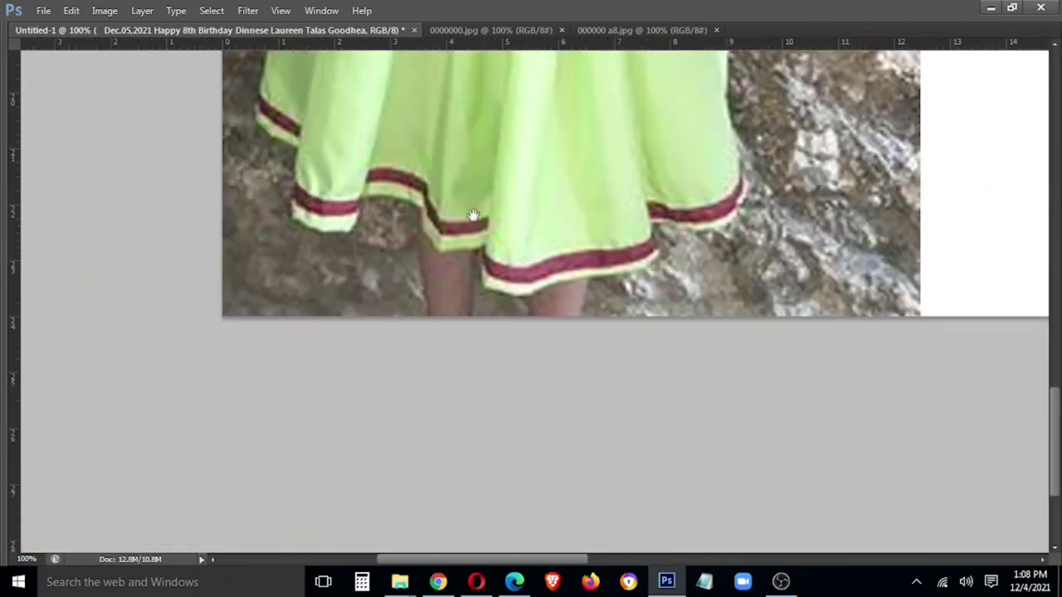
pyautogui.hotkey('ctrl', '+')
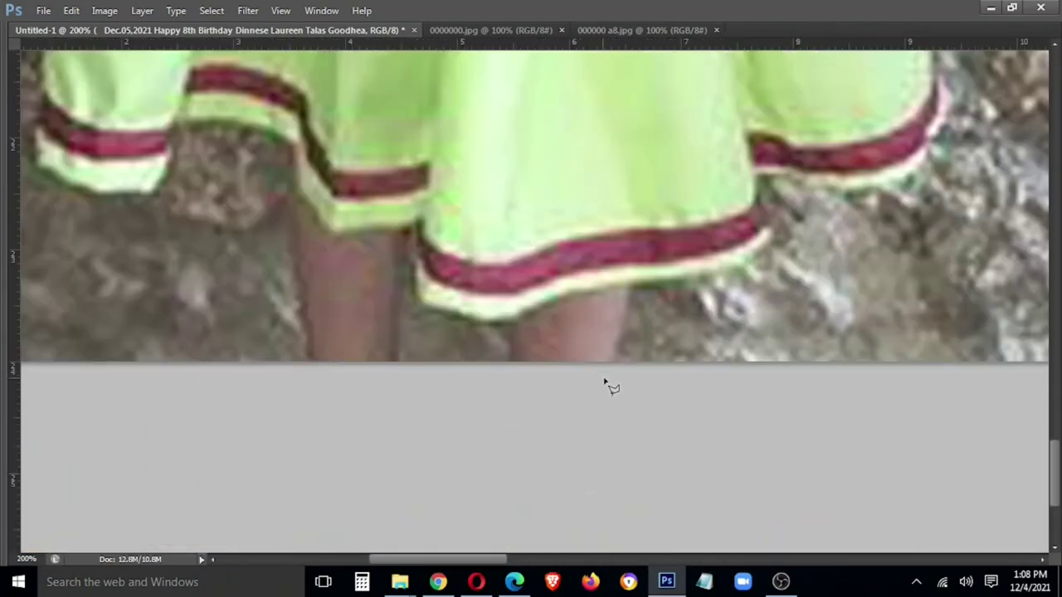
# Trace the outline from the dress hem up the dress, arm, hair and around the hat.
pyautogui.click(634, 282)
pyautogui.moveTo(700, 275); pyautogui.dragTo(755, 256)
pyautogui.moveTo(911, 169)
pyautogui.mouseDown()
pyautogui.moveTo(932, 140)
pyautogui.moveTo(751, 411)
pyautogui.moveTo(711, 313)
pyautogui.moveTo(708, 130)
pyautogui.moveTo(623, 551)
pyautogui.moveTo(631, 362)
pyautogui.moveTo(620, 305)
pyautogui.moveTo(641, 276)
pyautogui.mouseUp()
pyautogui.moveTo(639, 143)
pyautogui.mouseDown()
pyautogui.moveTo(634, 329)
pyautogui.moveTo(604, 249)
pyautogui.moveTo(591, 133)
pyautogui.moveTo(571, 197)
pyautogui.moveTo(569, 413)
pyautogui.moveTo(544, 325)
pyautogui.moveTo(586, 548)
pyautogui.mouseUp()
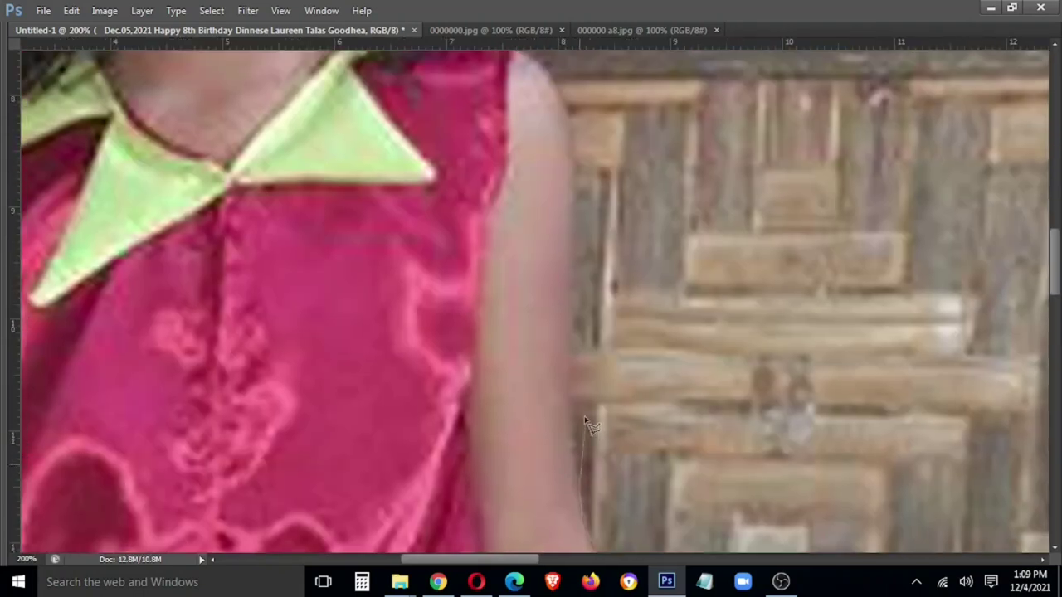
pyautogui.moveTo(581, 465); pyautogui.dragTo(577, 347)
pyautogui.moveTo(572, 276); pyautogui.dragTo(578, 221)
pyautogui.moveTo(549, 80)
pyautogui.mouseDown()
pyautogui.moveTo(612, 229)
pyautogui.moveTo(583, 181)
pyautogui.mouseUp()
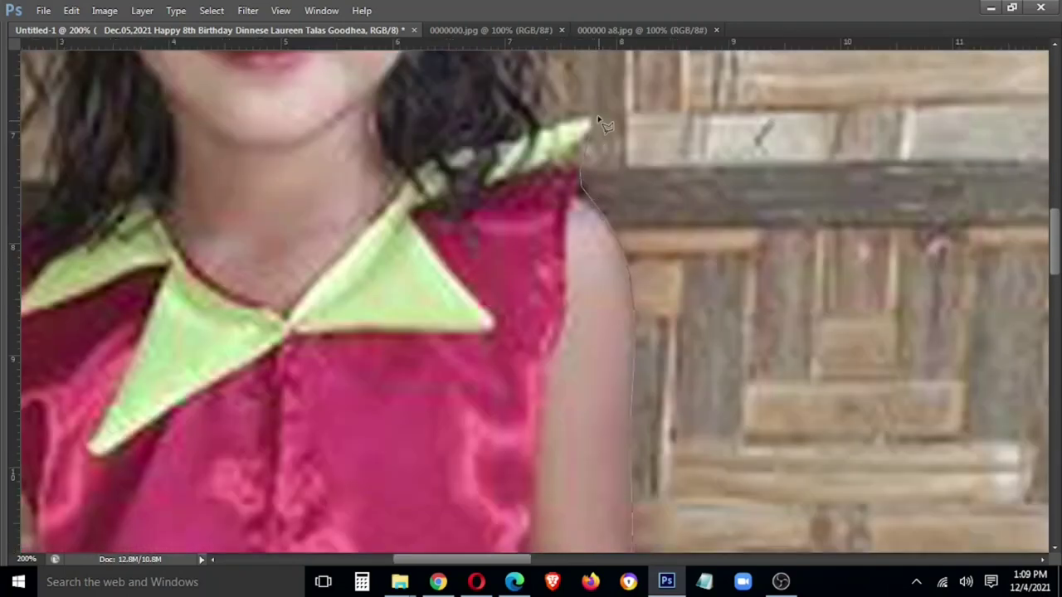
pyautogui.moveTo(538, 100)
pyautogui.mouseDown()
pyautogui.moveTo(608, 378)
pyautogui.moveTo(605, 340)
pyautogui.mouseUp()
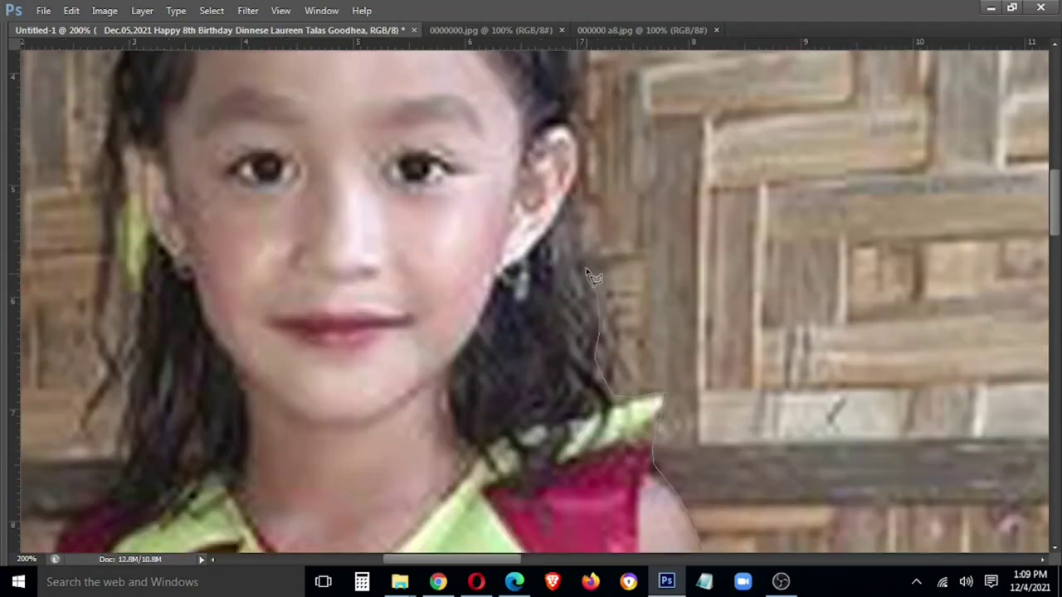
pyautogui.moveTo(572, 224)
pyautogui.mouseDown()
pyautogui.moveTo(590, 153)
pyautogui.moveTo(564, 348)
pyautogui.moveTo(522, 206)
pyautogui.mouseUp()
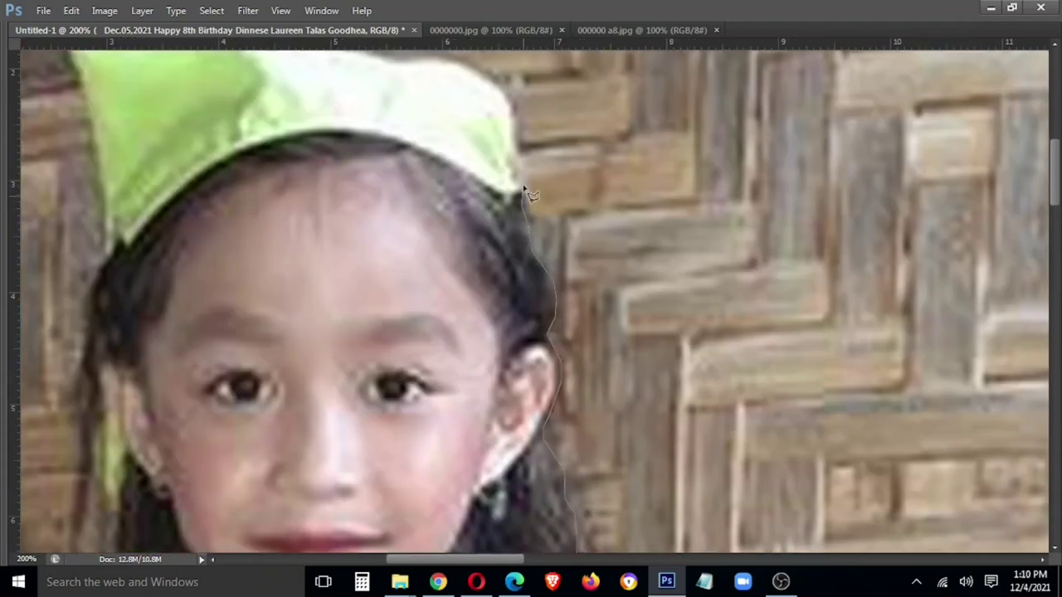
pyautogui.moveTo(514, 161); pyautogui.dragTo(514, 117)
pyautogui.moveTo(489, 133); pyautogui.dragTo(531, 229)
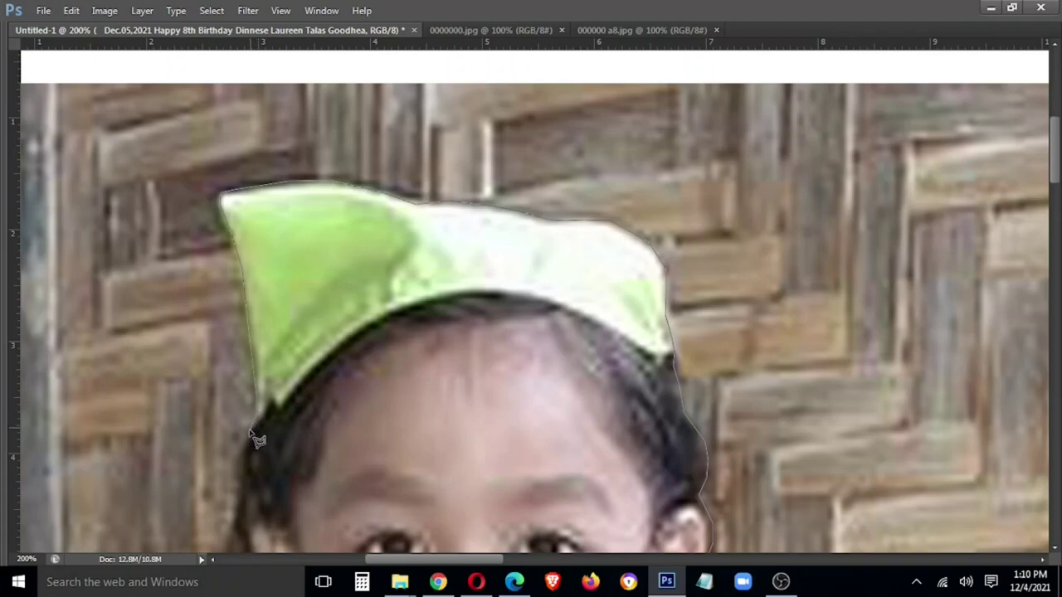
# Continue the outline down the hair, collar, belt and skirt to the photo bottom.
pyautogui.moveTo(249, 543); pyautogui.dragTo(264, 327)
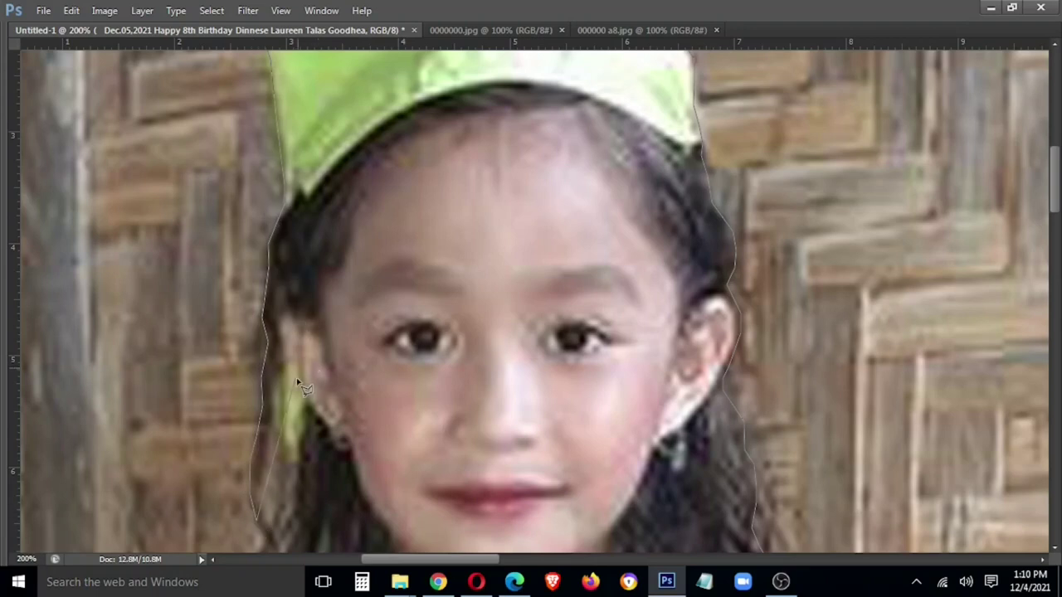
pyautogui.moveTo(282, 548); pyautogui.dragTo(386, 218)
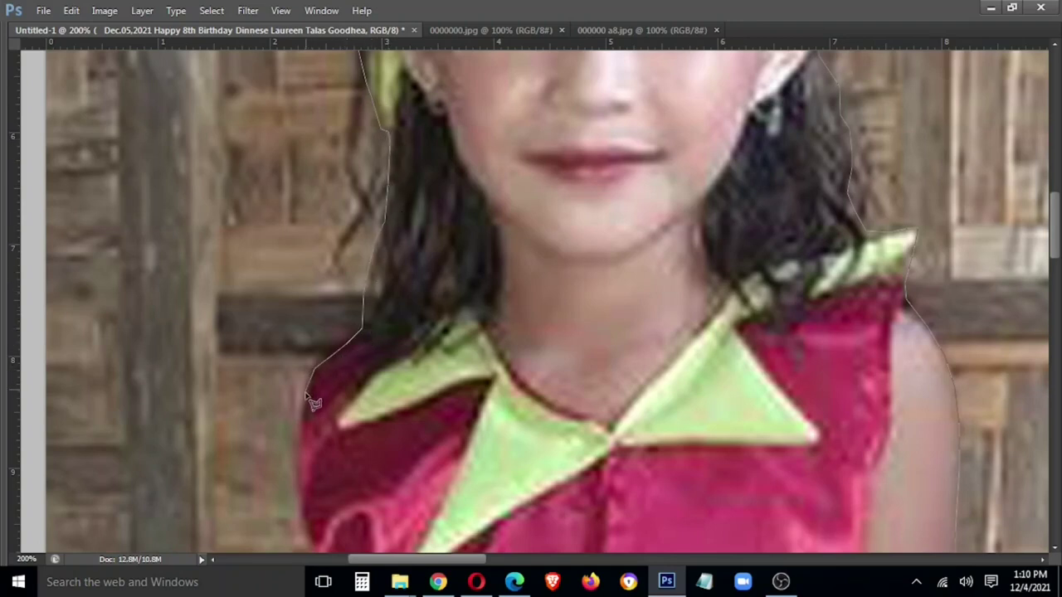
pyautogui.scroll(-5, 307, 436)
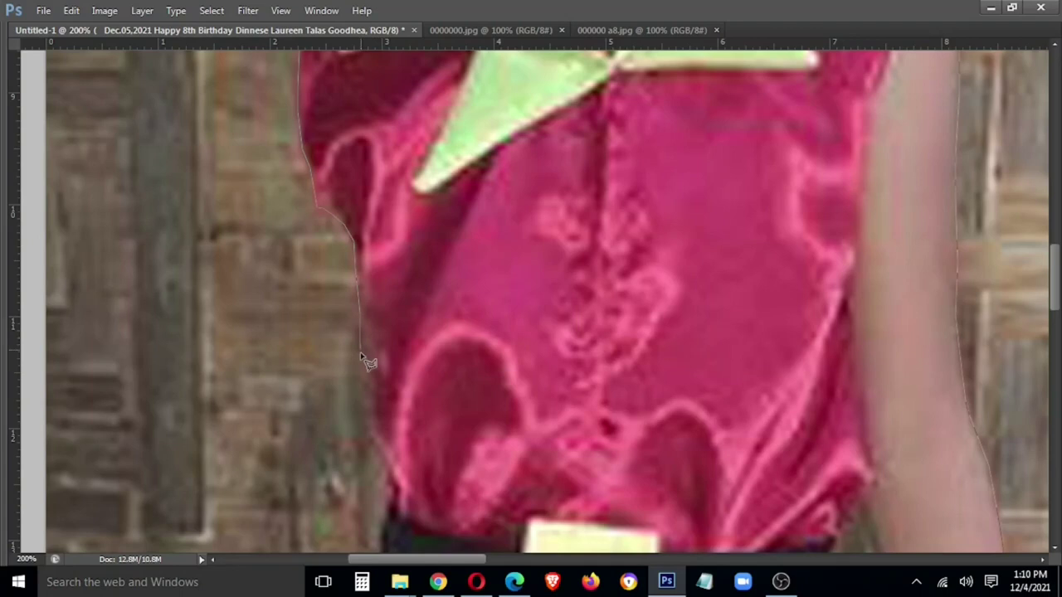
pyautogui.moveTo(403, 506); pyautogui.dragTo(523, 232)
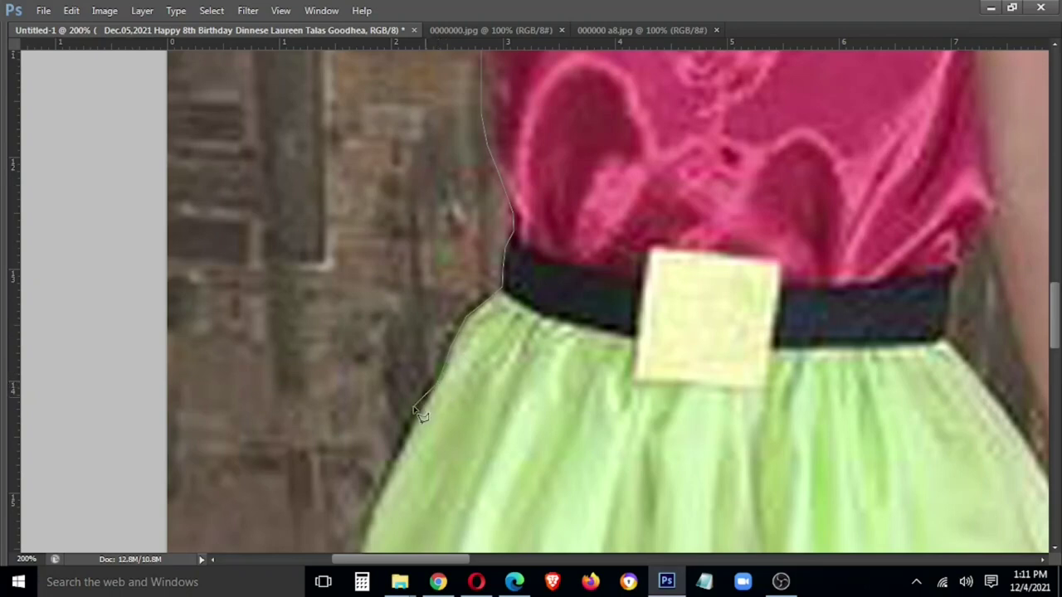
pyautogui.moveTo(406, 473); pyautogui.dragTo(520, 249)
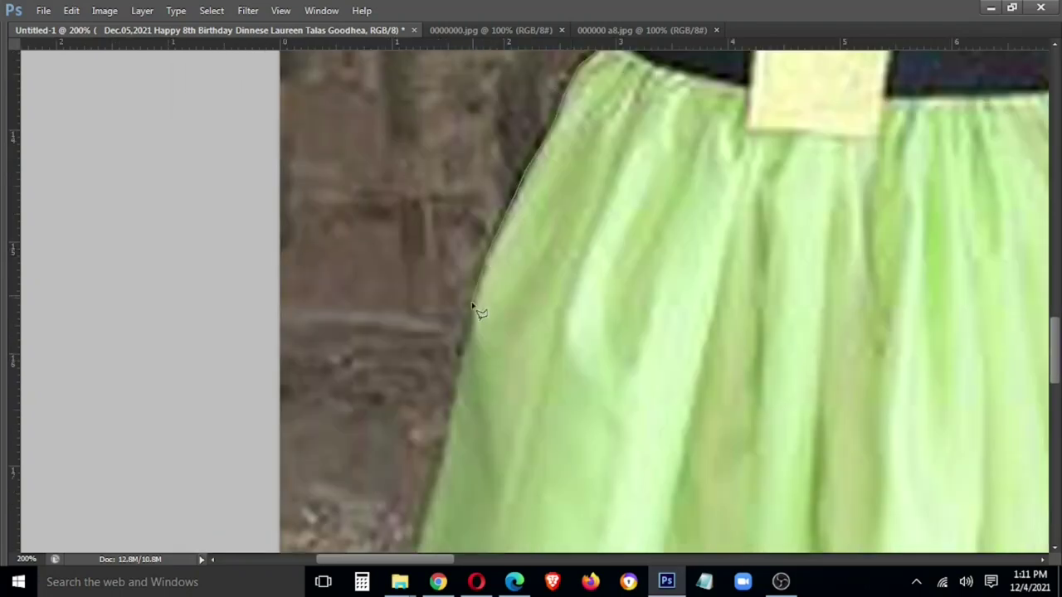
pyautogui.moveTo(439, 494); pyautogui.dragTo(509, 346)
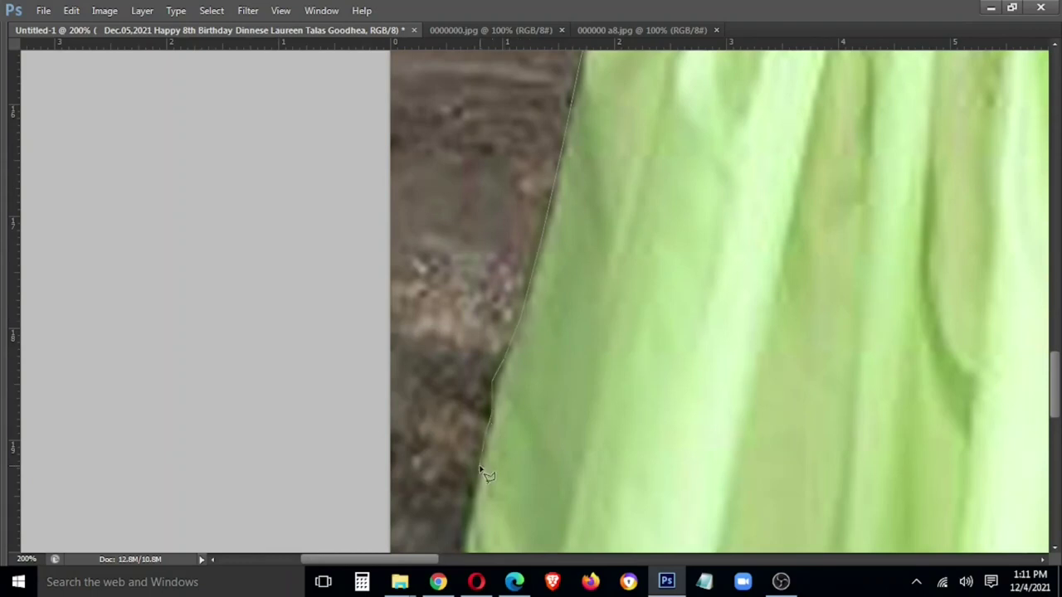
pyautogui.moveTo(480, 468); pyautogui.dragTo(573, 253)
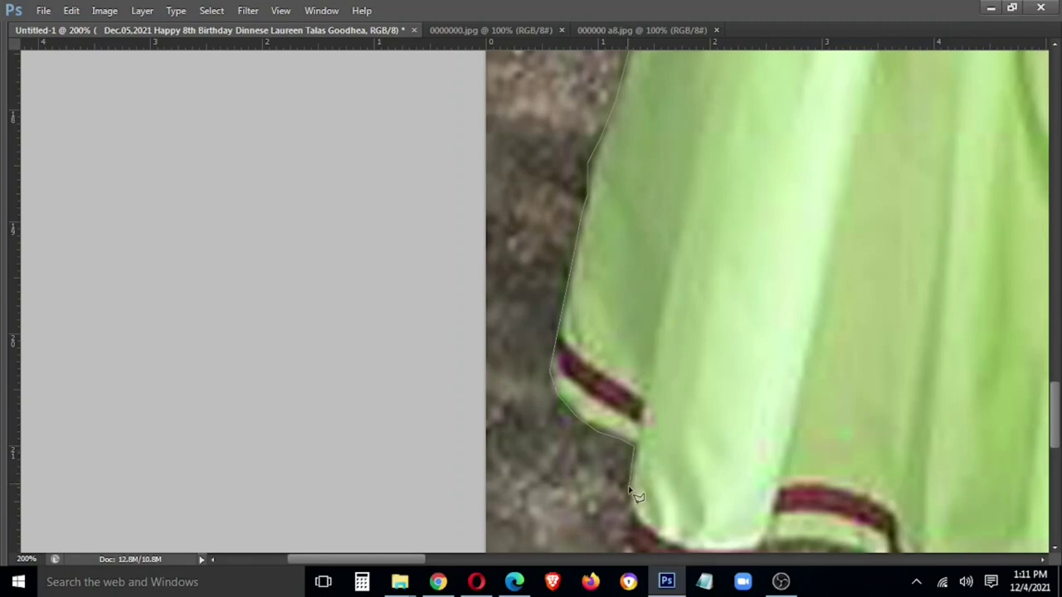
pyautogui.moveTo(635, 541); pyautogui.dragTo(558, 282)
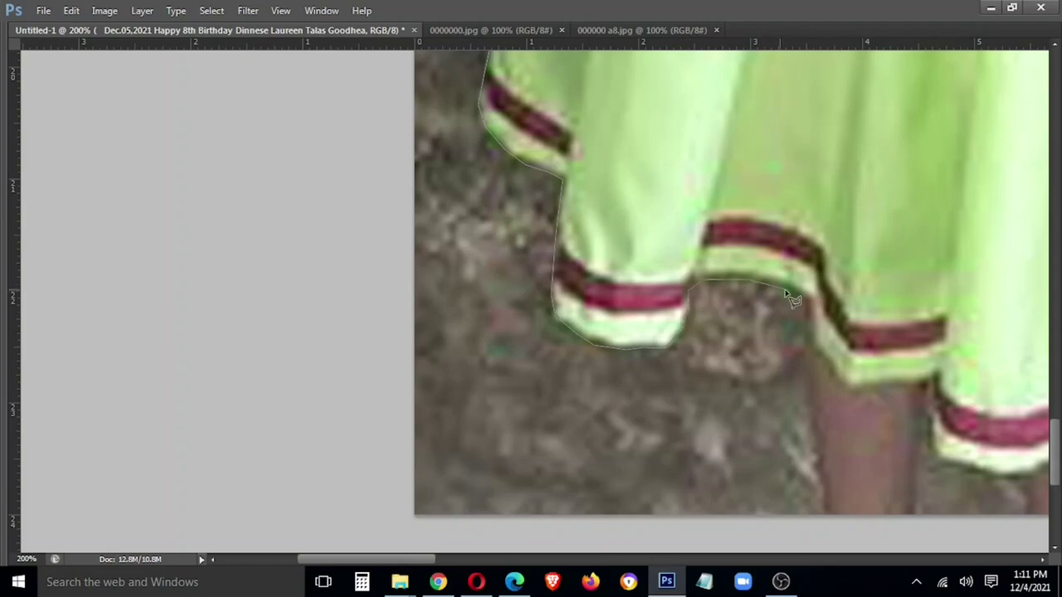
pyautogui.moveTo(809, 532); pyautogui.dragTo(637, 205)
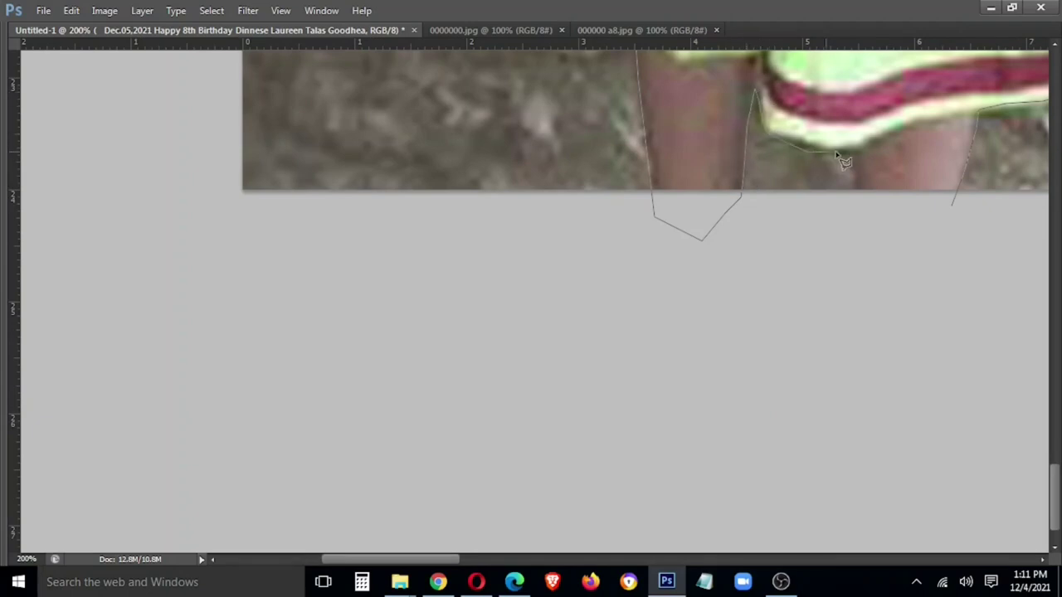
# Close the outline around the green-dress girl and feather the selection.
pyautogui.click(856, 230)
pyautogui.doubleClick(937, 230)
pyautogui.hotkey('ctrl', '-')
pyautogui.hotkey('ctrl', '-')
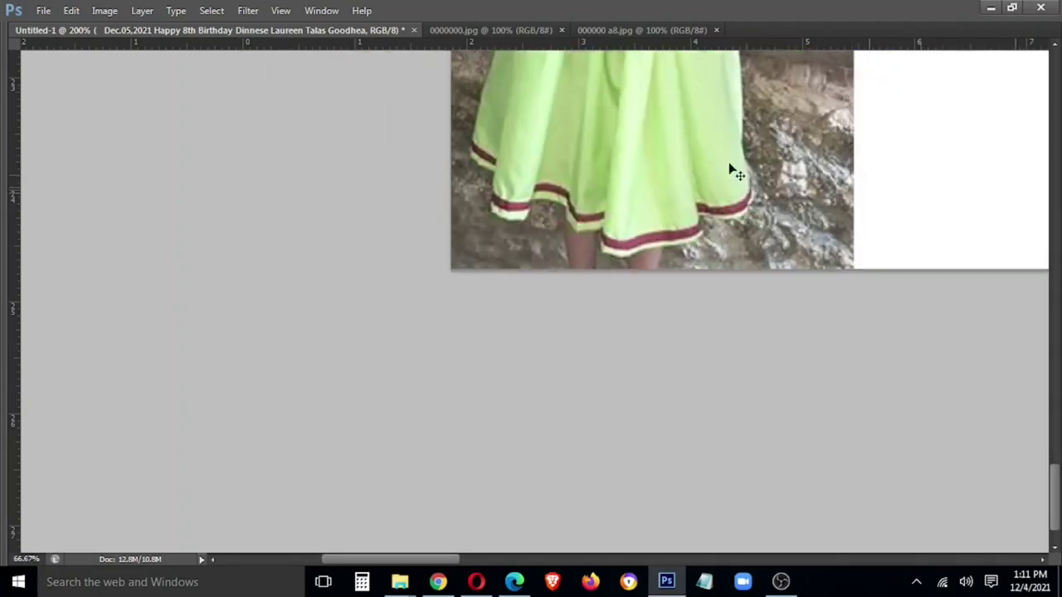
pyautogui.hotkey('ctrl', '-')
pyautogui.hotkey('ctrl', '-')
pyautogui.rightClick(304, 311)
pyautogui.click(393, 64)
pyautogui.press('Return')
# Cut the girl onto her own layer and delete the wall layer behind her.
pyautogui.rightClick(389, 159)
pyautogui.click(407, 304)
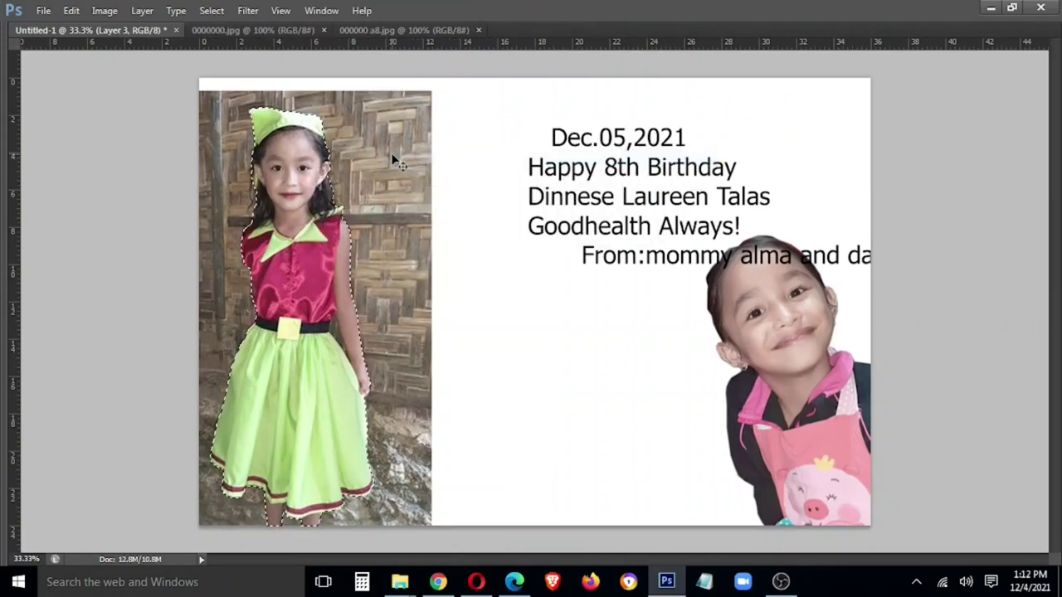
pyautogui.hotkey('ctrl', 'z')
pyautogui.press('Tab')
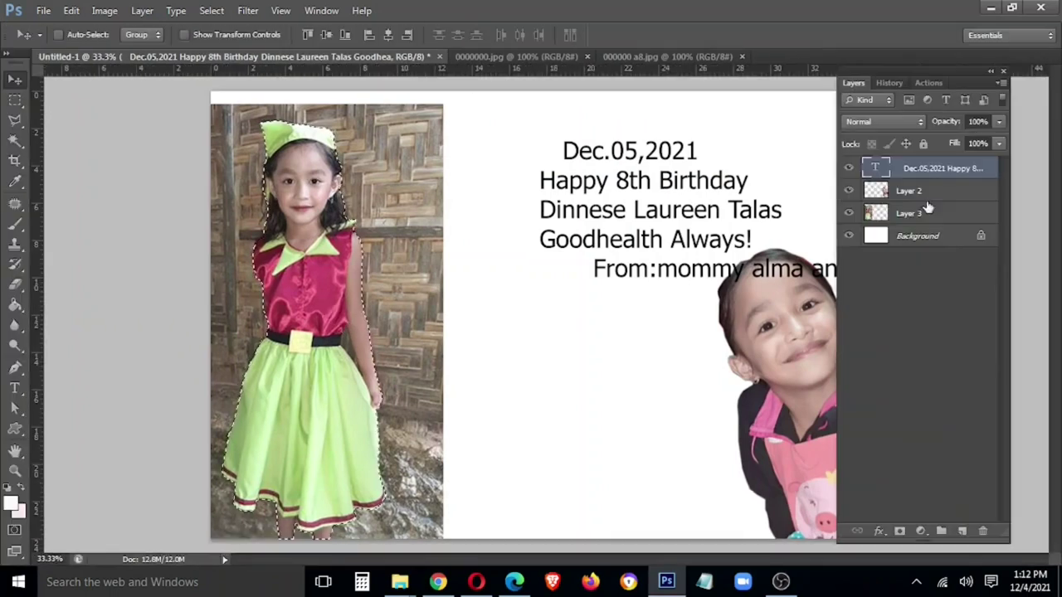
pyautogui.click(928, 209)
pyautogui.press('Tab')
pyautogui.rightClick(333, 251)
pyautogui.click(374, 188)
pyautogui.rightClick(391, 207)
pyautogui.click(415, 224)
pyautogui.press('Delete')
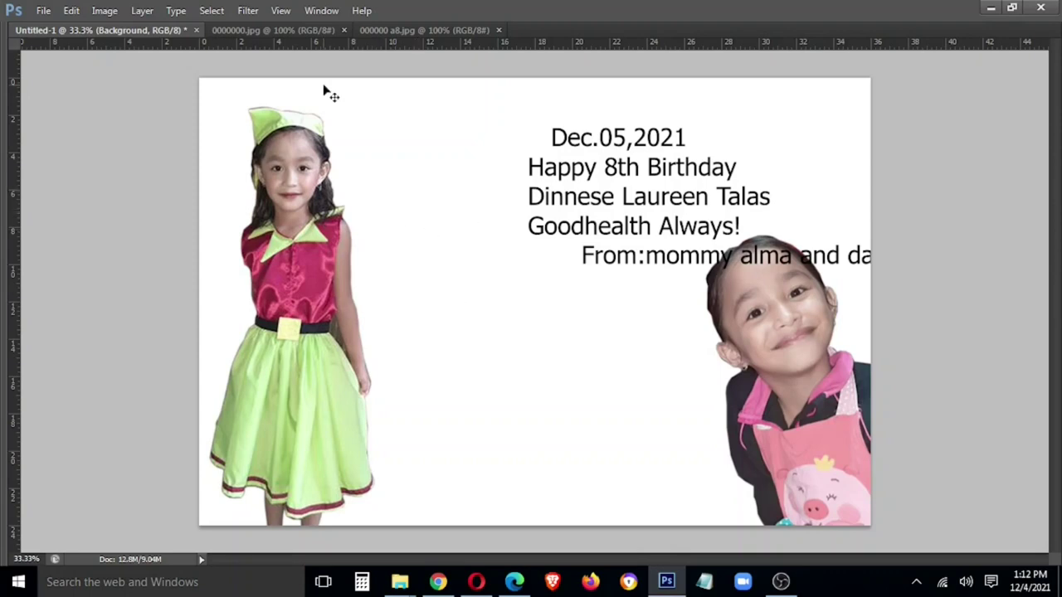
# Float the 0000000.jpg baby photo in its own window beside the card.
pyautogui.click(330, 32)
pyautogui.click(424, 31)
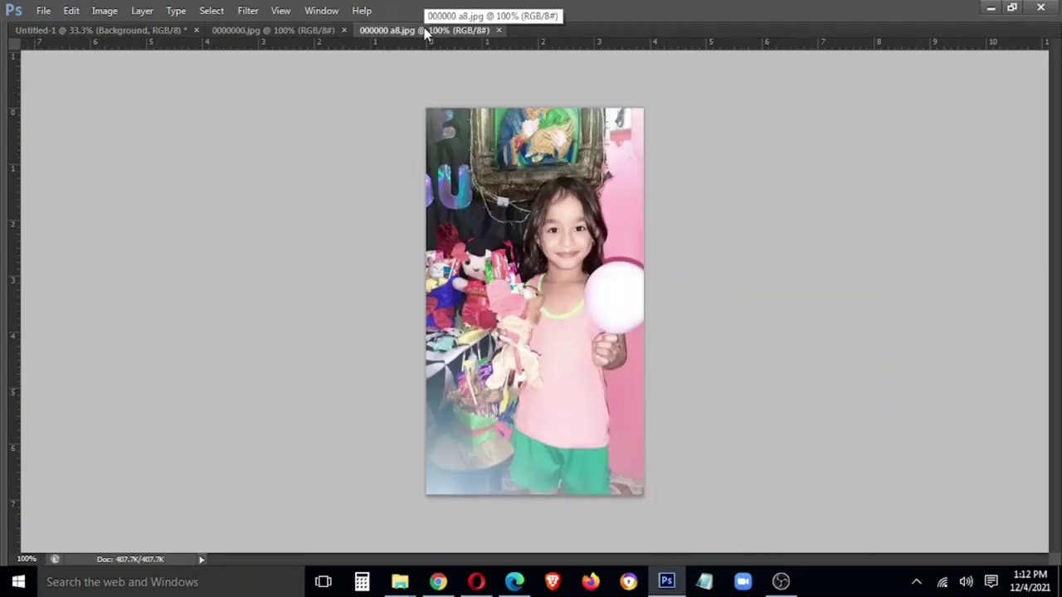
pyautogui.click(264, 32)
pyautogui.moveTo(264, 45); pyautogui.dragTo(94, 324)
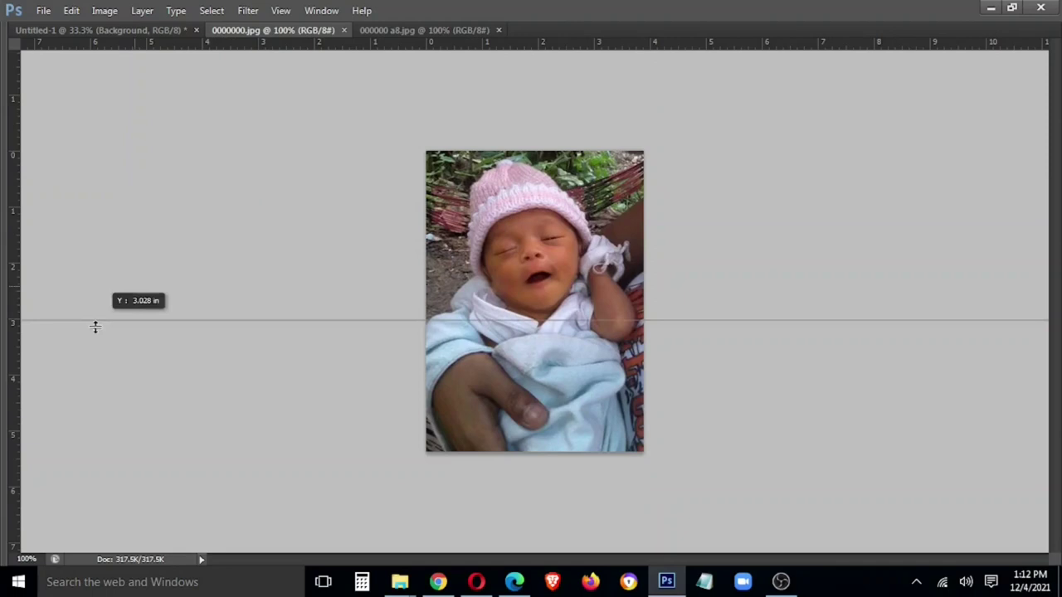
pyautogui.moveTo(274, 31); pyautogui.dragTo(99, 371)
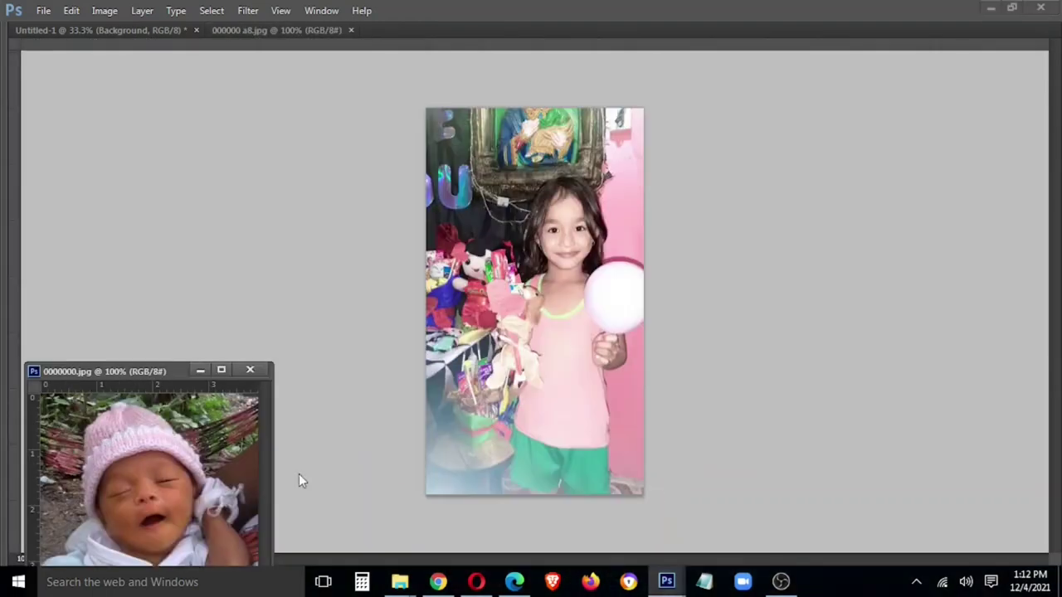
pyautogui.click(135, 30)
# Copy the baby photo onto the card and scale it into the top-right corner.
pyautogui.moveTo(157, 477); pyautogui.dragTo(853, 338)
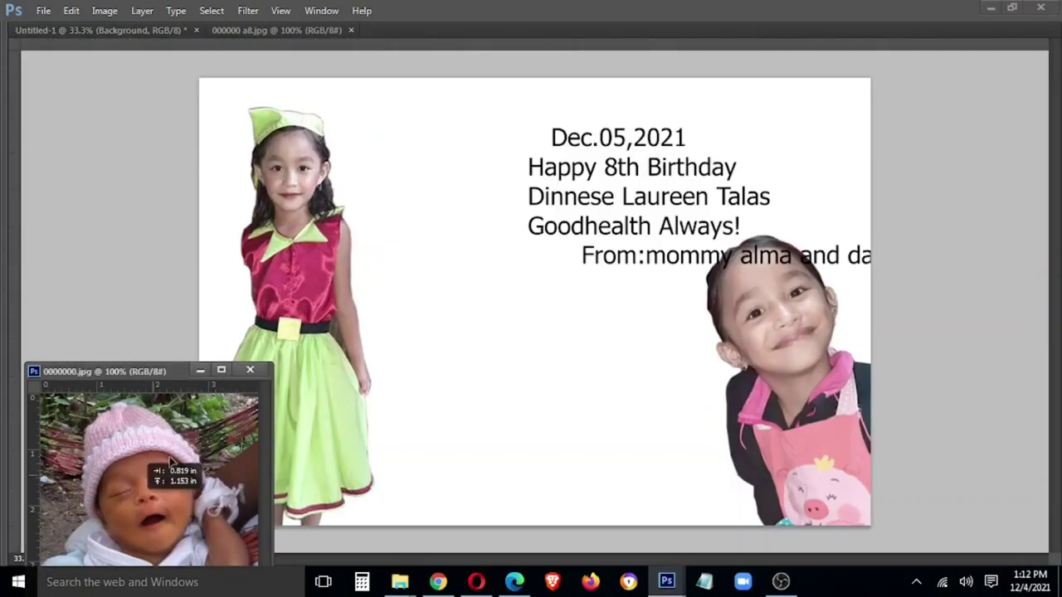
pyautogui.hotkey('ctrl', 't')
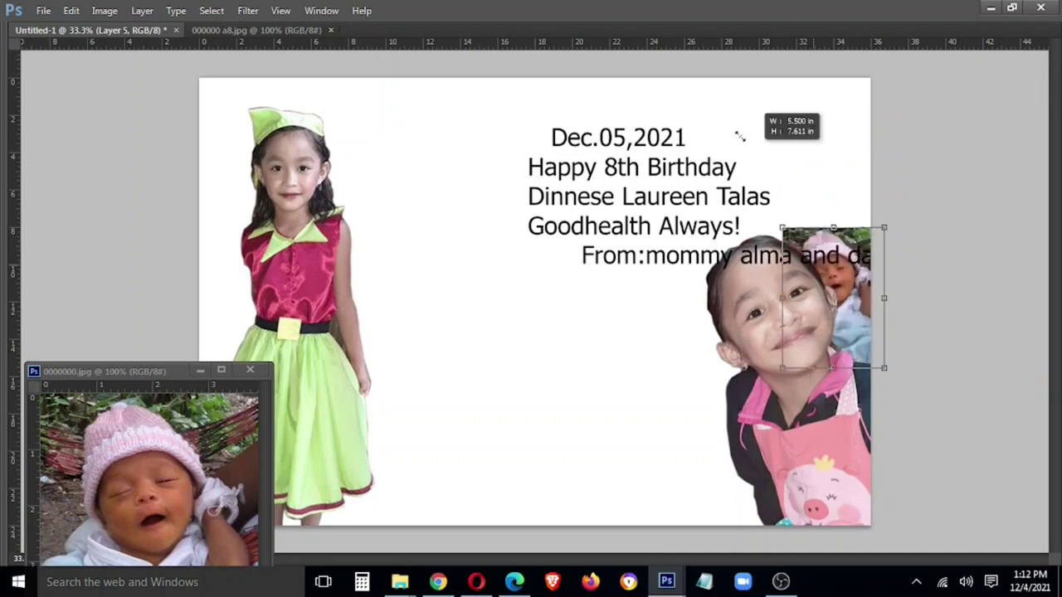
pyautogui.moveTo(738, 135); pyautogui.dragTo(809, 121)
pyautogui.hotkey('shift', 'Right')
pyautogui.hotkey('shift', 'Right')
pyautogui.hotkey('shift', 'Right')
pyautogui.hotkey('shift', 'Right')
pyautogui.hotkey('shift', 'Right')
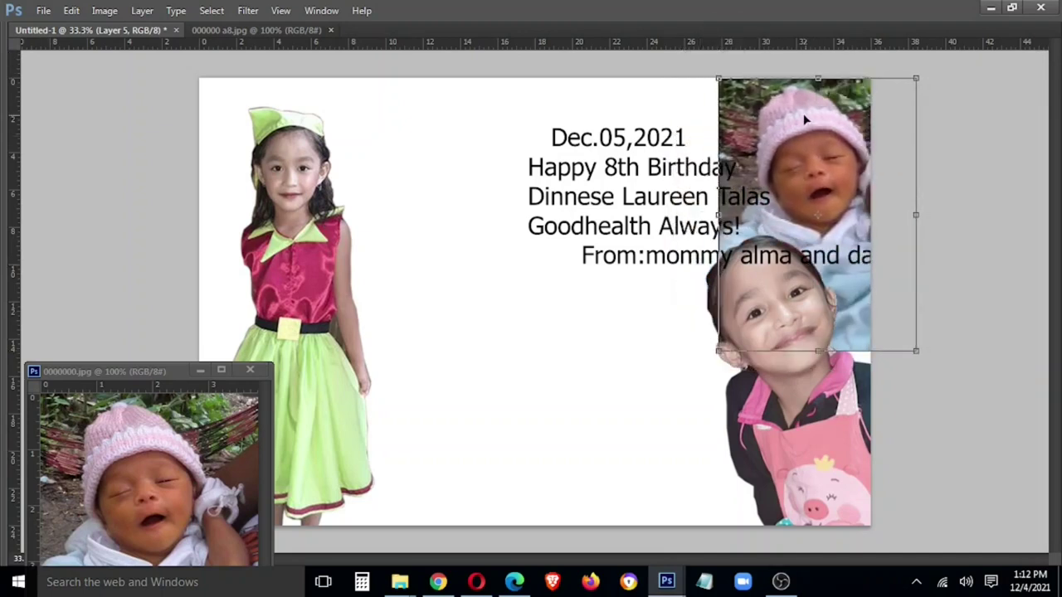
pyautogui.moveTo(915, 350); pyautogui.dragTo(902, 332)
pyautogui.moveTo(844, 308); pyautogui.dragTo(844, 335)
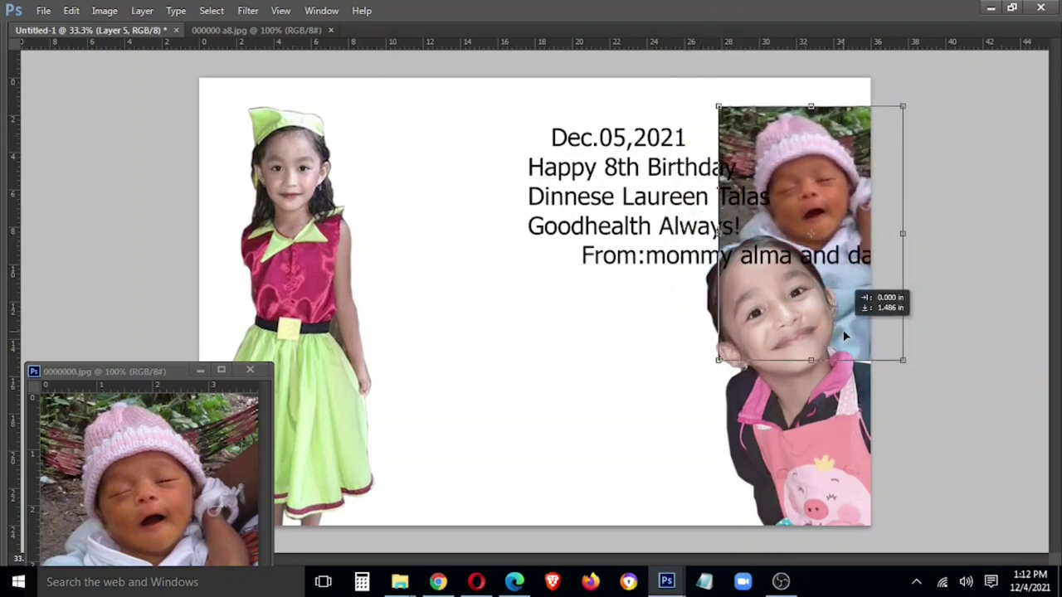
pyautogui.moveTo(718, 101); pyautogui.dragTo(704, 77)
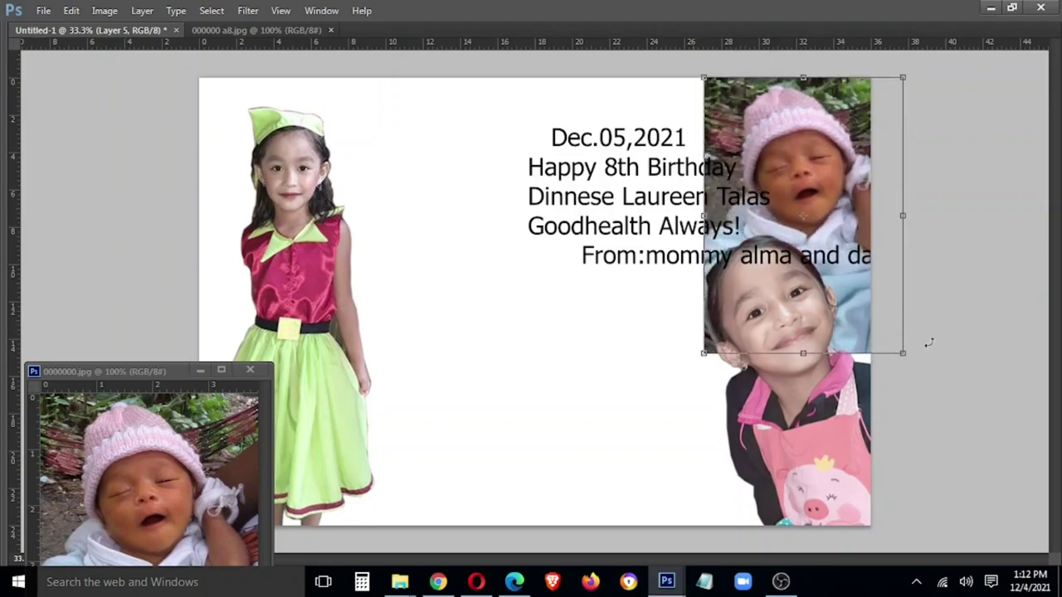
pyautogui.moveTo(902, 353); pyautogui.dragTo(916, 367)
pyautogui.press('Return')
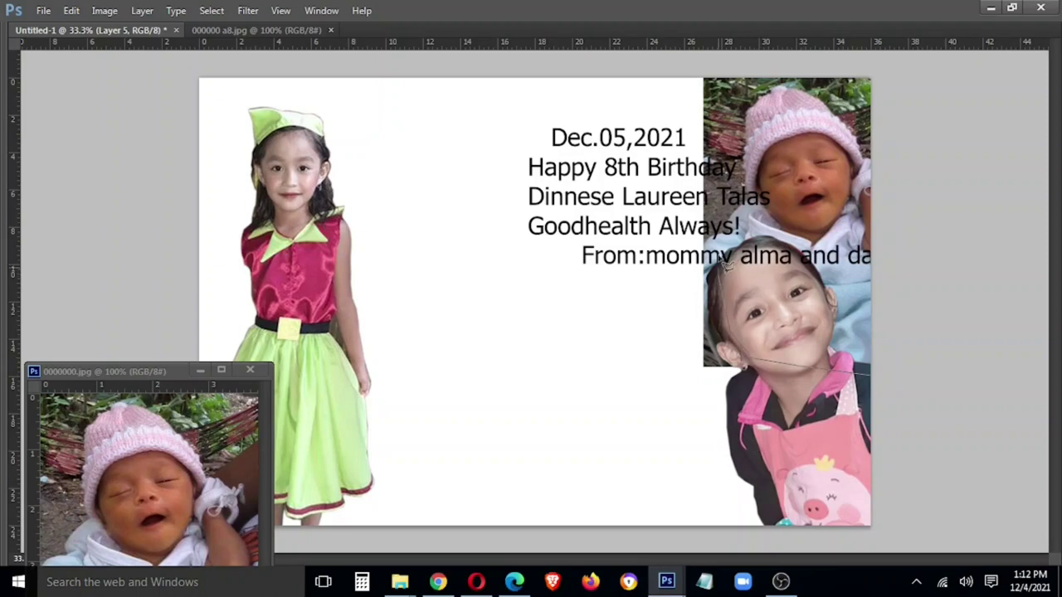
# Fade the baby photo's edges to white using a 50 px feathered selection.
pyautogui.moveTo(833, 98)
pyautogui.mouseDown()
pyautogui.moveTo(679, 383)
pyautogui.moveTo(904, 451)
pyautogui.mouseUp()
pyautogui.rightClick(687, 383)
pyautogui.click(718, 71)
pyautogui.write('50')
pyautogui.press('Return')
pyautogui.press('Delete')
pyautogui.press('Delete')
pyautogui.press('Delete')
pyautogui.press('Delete')
pyautogui.hotkey('ctrl', 'd')
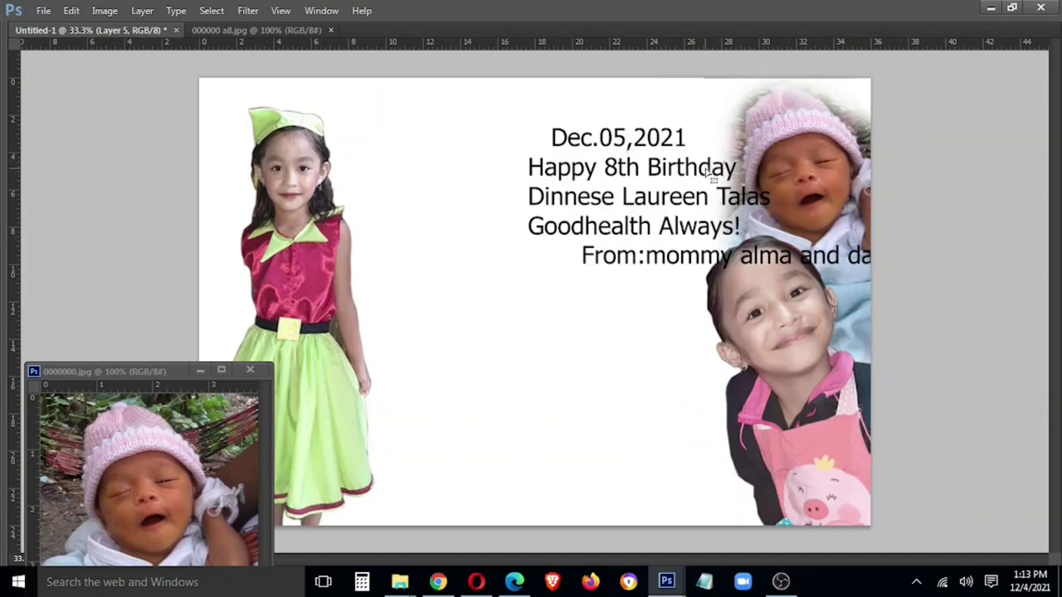
# Try brightening the baby photo with Curves, then discard the change.
pyautogui.hotkey('ctrl', 'm')
pyautogui.moveTo(248, 323)
pyautogui.mouseDown()
pyautogui.moveTo(247, 274)
pyautogui.moveTo(260, 271)
pyautogui.mouseUp()
pyautogui.click(447, 173)
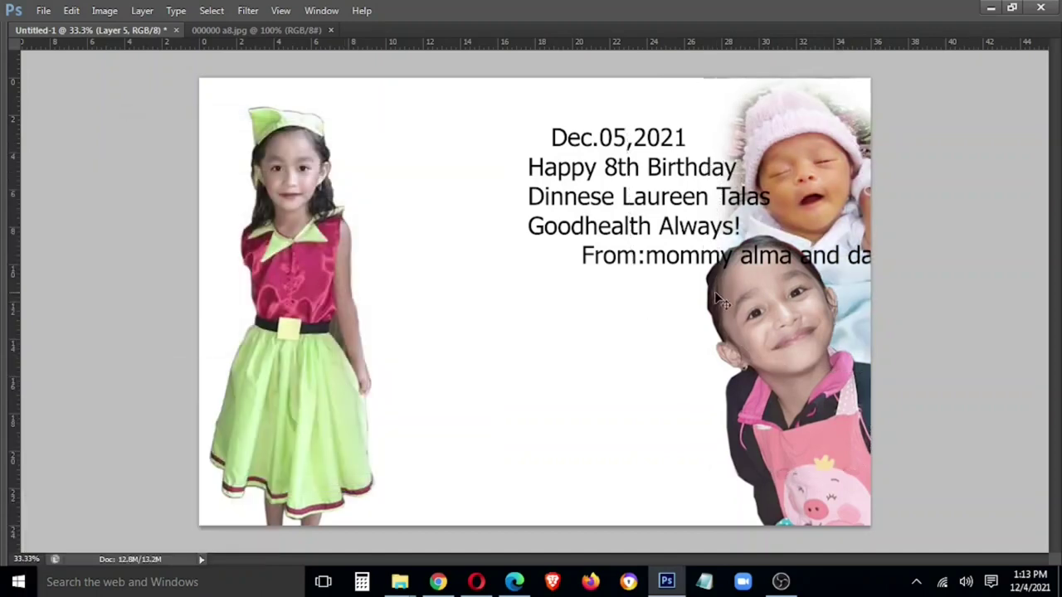
# Select the cut-out girl layer and zoom to 100% on her dress.
pyautogui.rightClick(290, 242)
pyautogui.click(374, 263)
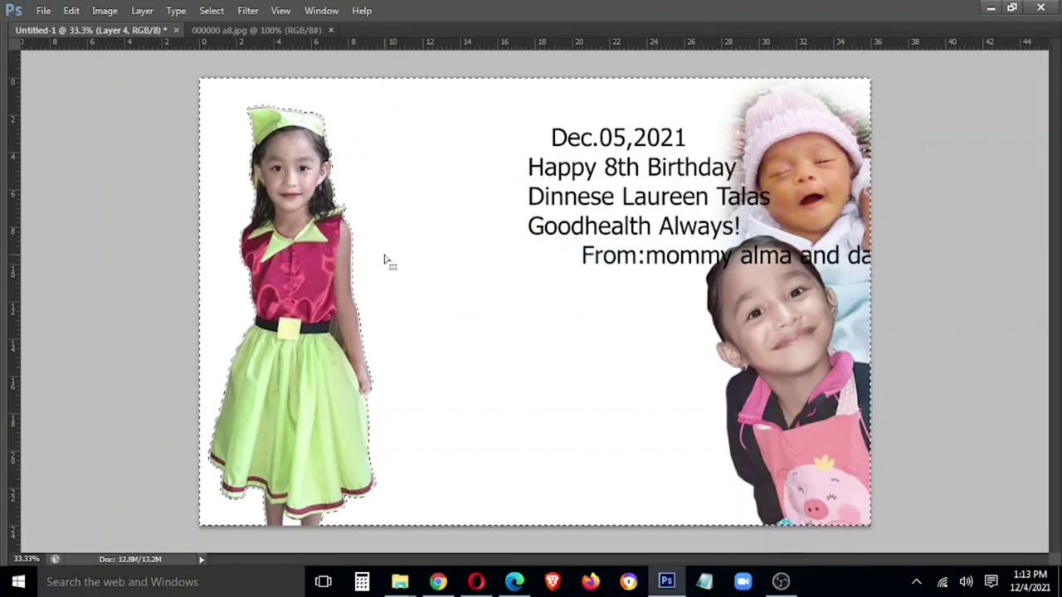
pyautogui.hotkey('ctrl', 'd')
pyautogui.press('v')
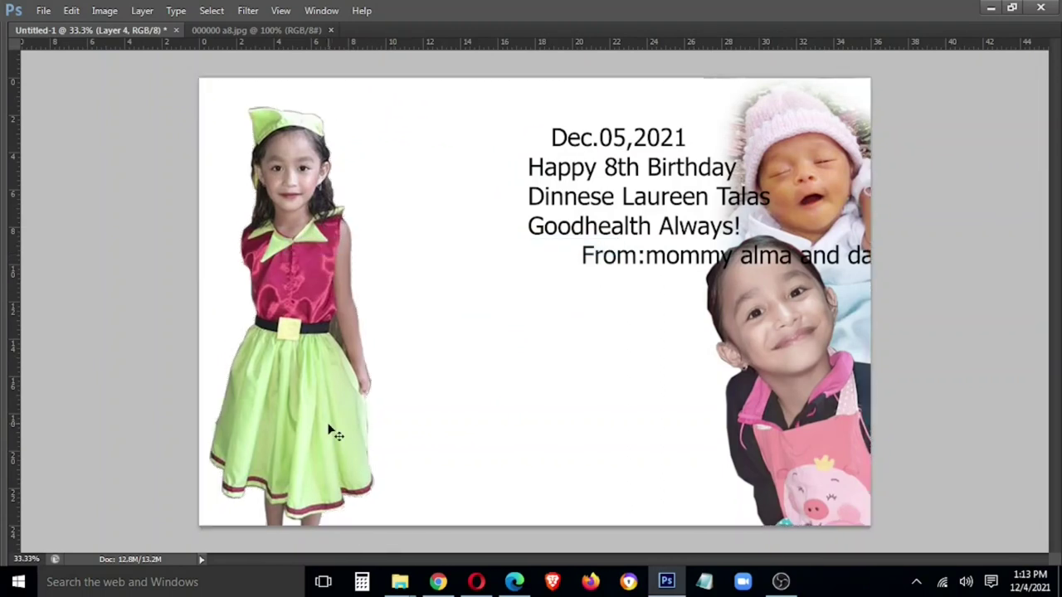
pyautogui.hotkey('ctrl', '1')
pyautogui.moveTo(208, 407); pyautogui.dragTo(720, 368)
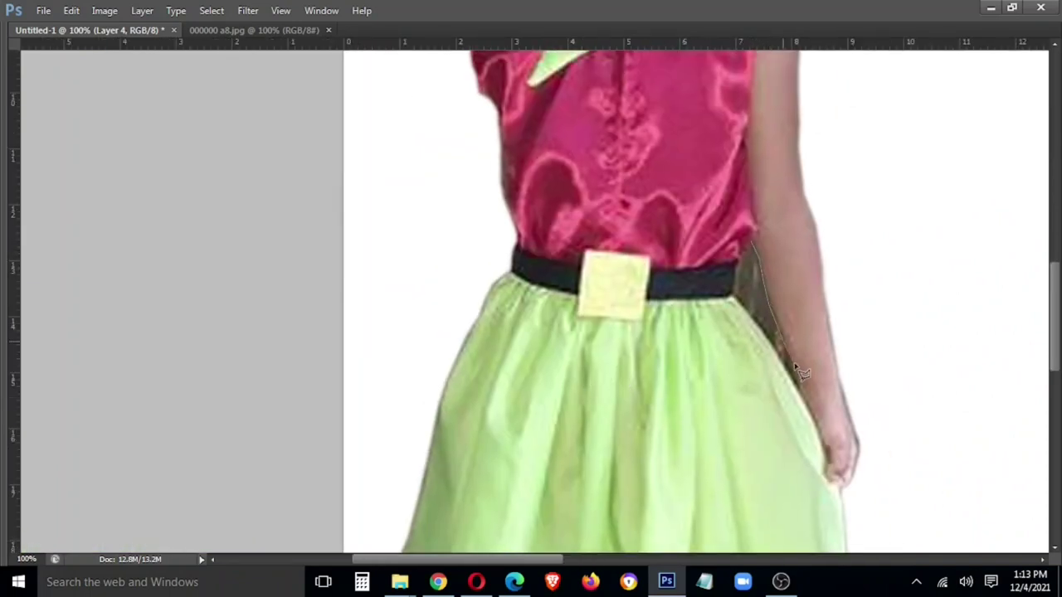
# Delete the feathered dark shadow between her arm and waist.
pyautogui.click(749, 264)
pyautogui.rightClick(751, 274)
pyautogui.click(779, 320)
pyautogui.press('Return')
pyautogui.press('Delete')
pyautogui.hotkey('ctrl', 'd')
pyautogui.hotkey('ctrl', '-')
pyautogui.hotkey('ctrl', '-')
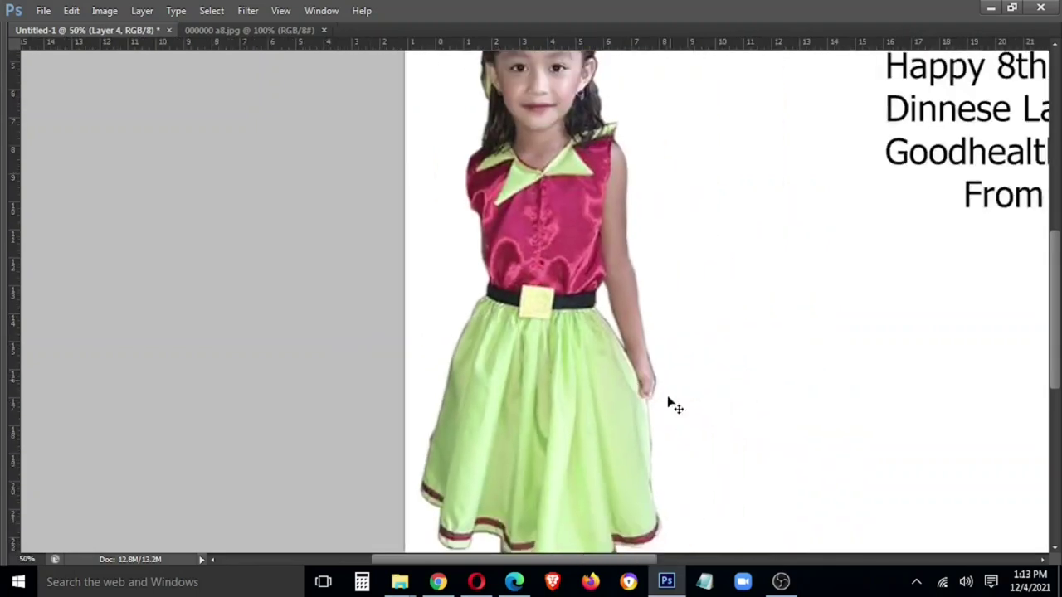
pyautogui.hotkey('ctrl', '-')
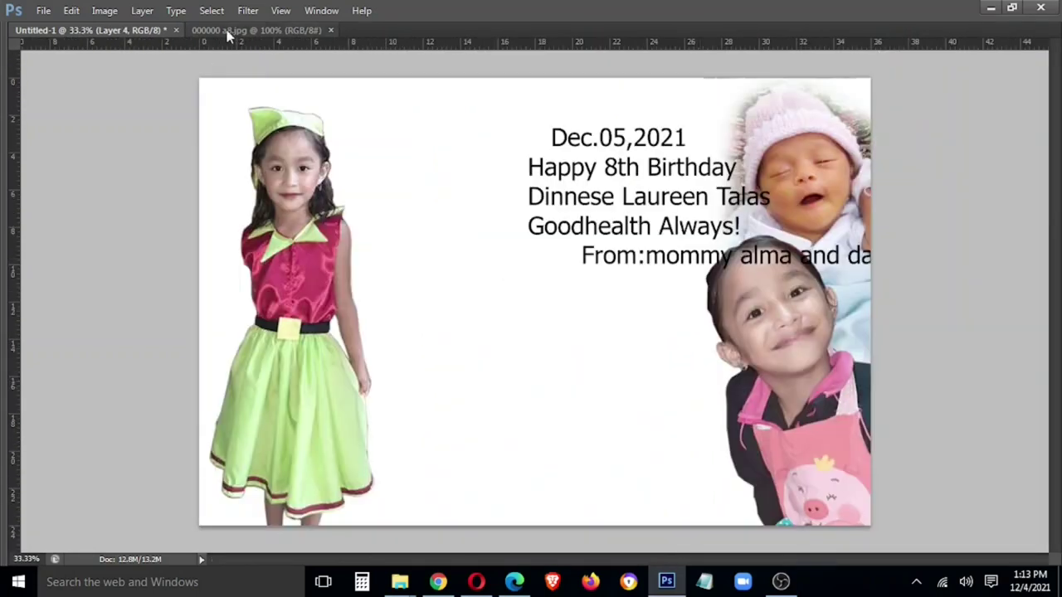
# Place 000000 a8.jpg enlarged in the card's centre and shift the greeting text lower.
pyautogui.click(247, 30)
pyautogui.moveTo(247, 30); pyautogui.dragTo(270, 253)
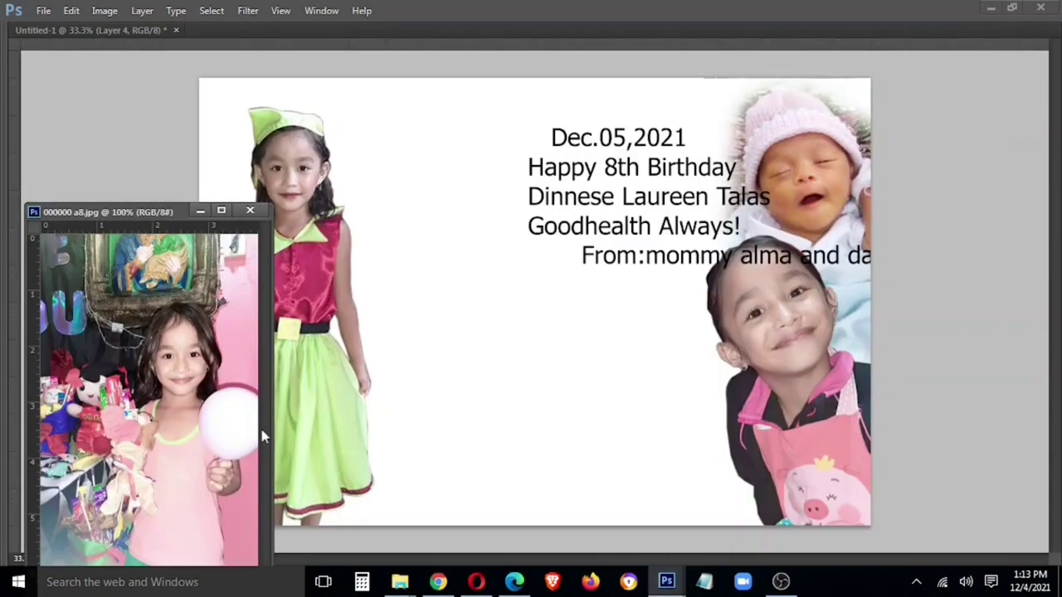
pyautogui.moveTo(262, 437)
pyautogui.mouseDown()
pyautogui.moveTo(440, 217)
pyautogui.moveTo(373, 308)
pyautogui.moveTo(652, 317)
pyautogui.mouseUp()
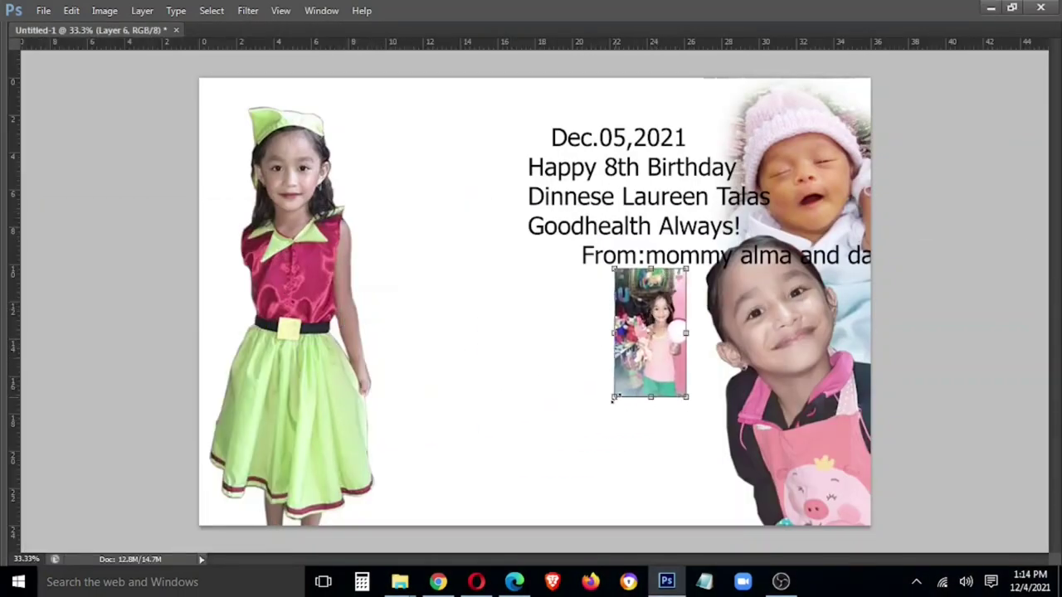
pyautogui.moveTo(614, 398); pyautogui.dragTo(566, 481)
pyautogui.press('Return')
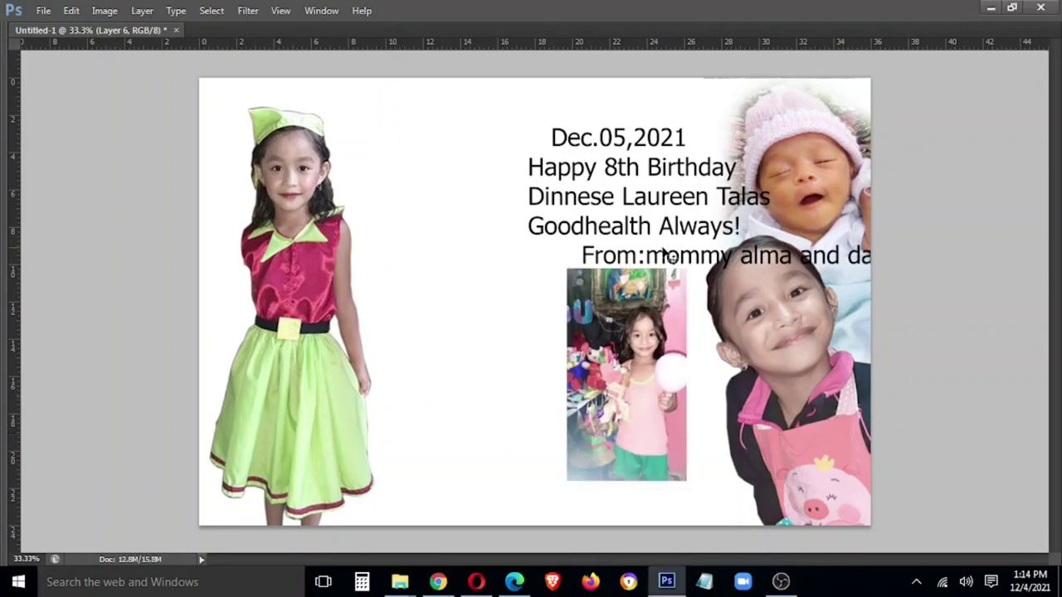
pyautogui.moveTo(656, 214); pyautogui.dragTo(497, 222)
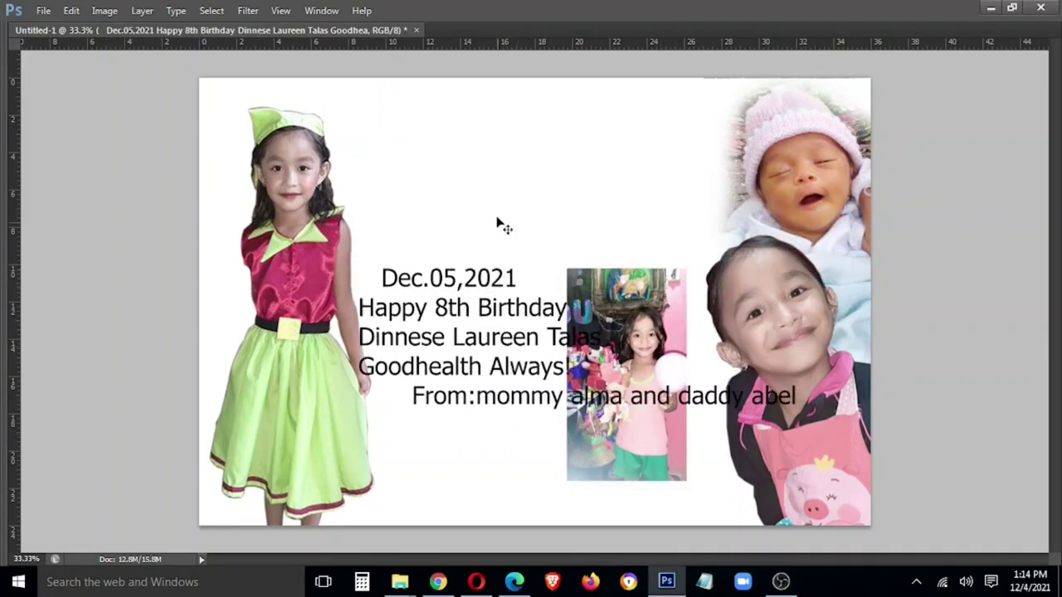
# Set the 8th text in a script font and enlarge it to about 308%.
pyautogui.hotkey('ctrl', 'Return')
pyautogui.press('Tab')
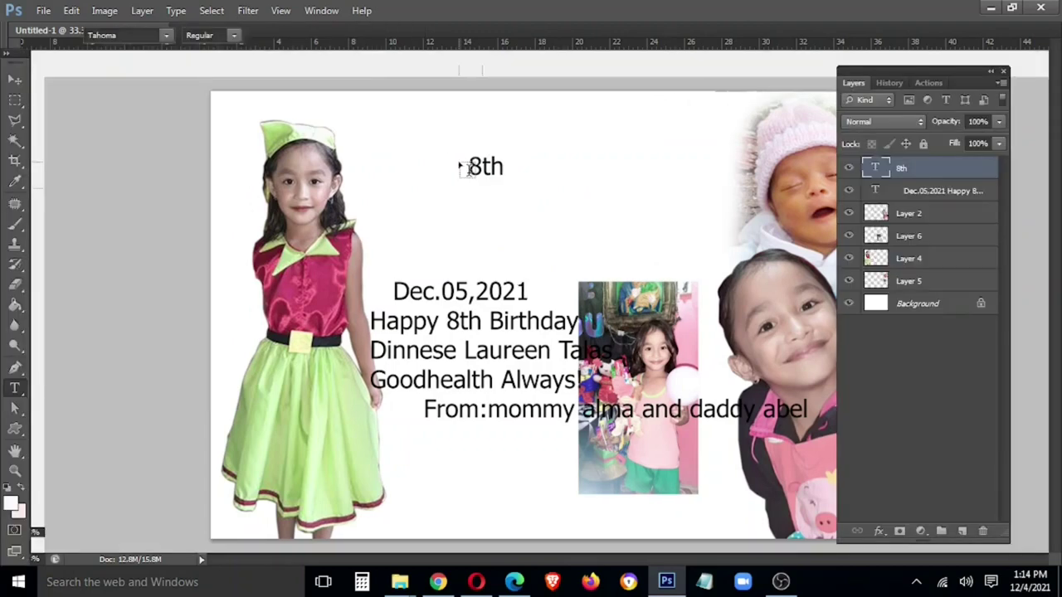
pyautogui.press('Down')
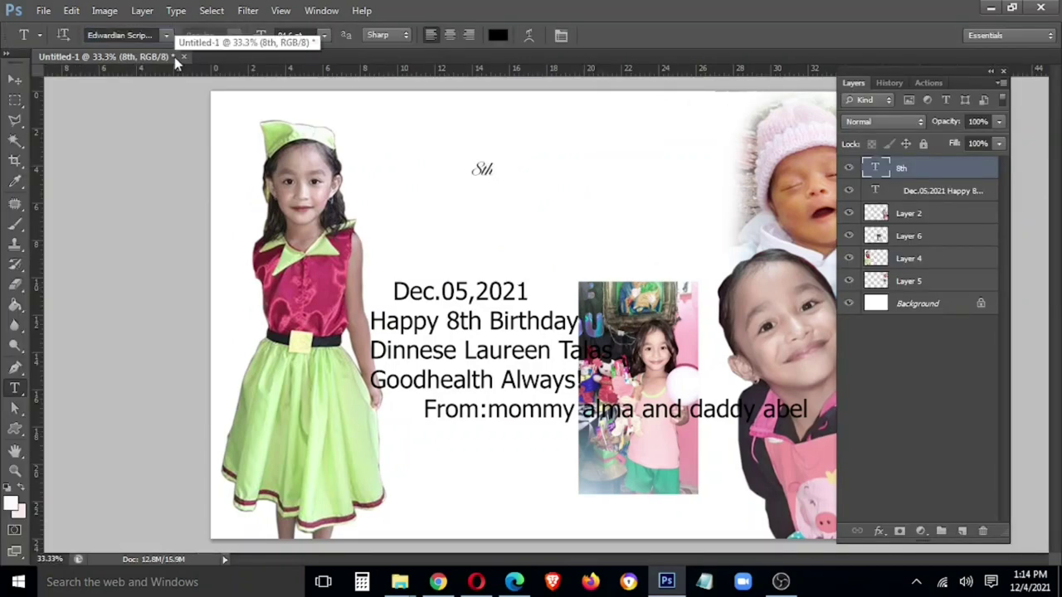
pyautogui.hotkey('ctrl', 't')
pyautogui.moveTo(496, 183); pyautogui.dragTo(564, 239)
pyautogui.press('Return')
# Duplicate 8th to its left and retype the copy as Happy.
pyautogui.moveTo(504, 203); pyautogui.dragTo(357, 203)
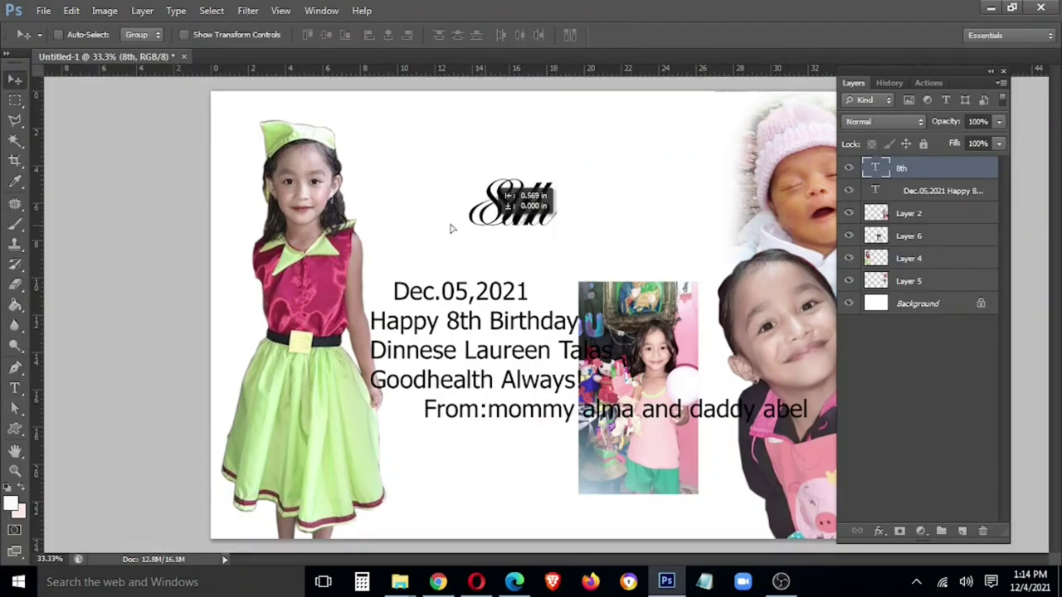
pyautogui.write('tHap')
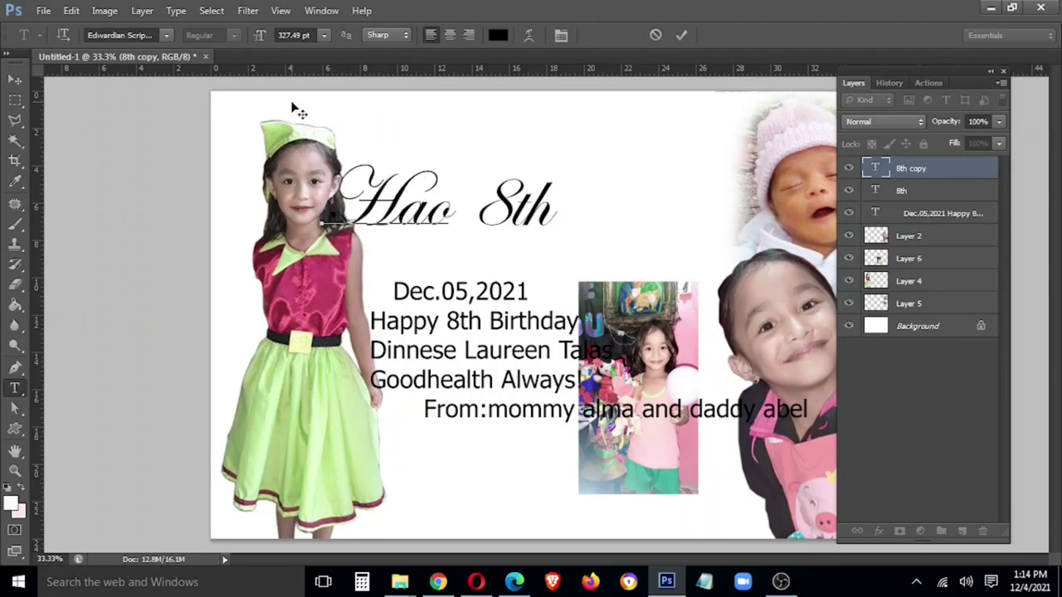
pyautogui.write('py')
pyautogui.hotkey('ctrl', 'Return')
pyautogui.press('v')
pyautogui.press('m')
# Give Happy the script font and shrink it to sit left of 8th.
pyautogui.press('t')
pyautogui.press('Return')
pyautogui.click(134, 35)
pyautogui.press('Return')
pyautogui.hotkey('ctrl', 'Return')
pyautogui.hotkey('ctrl', 't')
pyautogui.moveTo(561, 141)
pyautogui.mouseDown()
pyautogui.moveTo(408, 180)
pyautogui.moveTo(387, 202)
pyautogui.moveTo(441, 163)
pyautogui.moveTo(631, 199)
pyautogui.mouseUp()
pyautogui.press('Return')
# Copy Happy to the right of 8th as Birthday, aligning all three title words.
pyautogui.press('t')
pyautogui.doubleClick(612, 201)
pyautogui.write('Birthday')
pyautogui.hotkey('ctrl', 'Return')
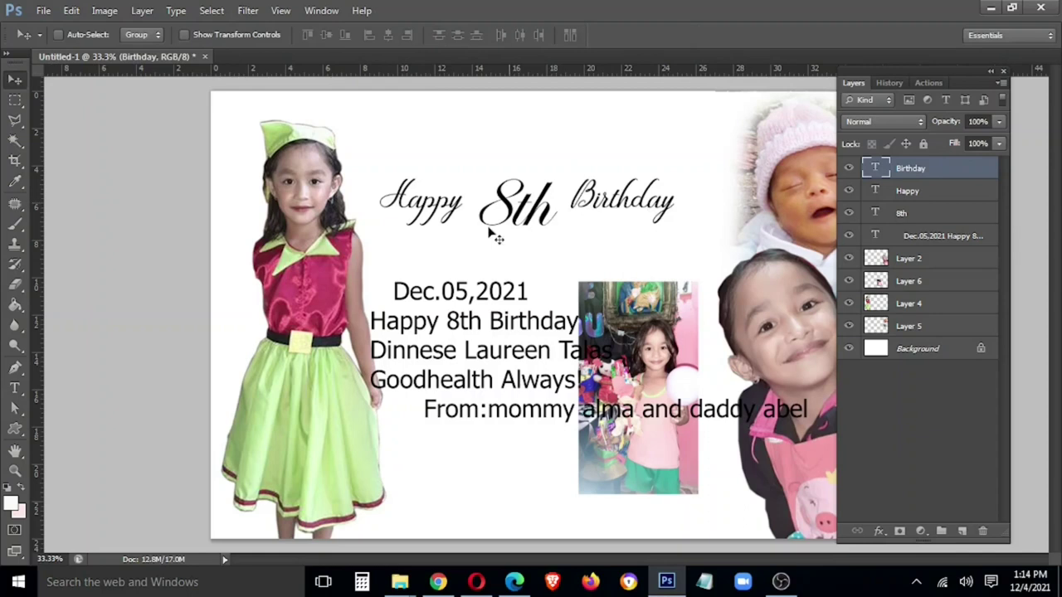
pyautogui.moveTo(664, 205); pyautogui.dragTo(664, 225)
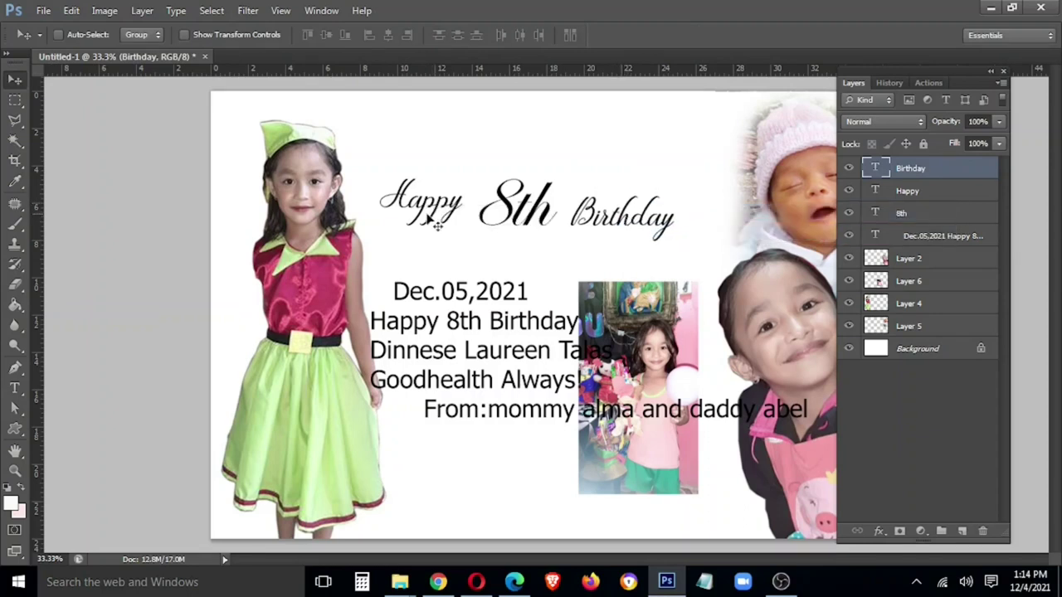
pyautogui.keyDown('ctrl'); pyautogui.click(446, 215); pyautogui.keyUp('ctrl')
pyautogui.moveTo(447, 215); pyautogui.dragTo(453, 219)
# Nudge Birthday toward 8th and select the Happy, 8th and Birthday layers together.
pyautogui.keyDown('ctrl'); pyautogui.click(641, 222); pyautogui.keyUp('ctrl')
pyautogui.moveTo(657, 231)
pyautogui.mouseDown()
pyautogui.moveTo(647, 231)
pyautogui.moveTo(632, 161)
pyautogui.mouseUp()
pyautogui.rightClick(456, 218)
pyautogui.keyDown('shift'); pyautogui.click(485, 221); pyautogui.keyUp('shift')
pyautogui.rightClick(612, 225)
pyautogui.keyDown('shift'); pyautogui.click(639, 229); pyautogui.keyUp('shift')
# Copy the name line from the message block into a new text layer below the title.
pyautogui.press('t')
pyautogui.moveTo(371, 350); pyautogui.dragTo(613, 352)
pyautogui.hotkey('ctrl', 'v')
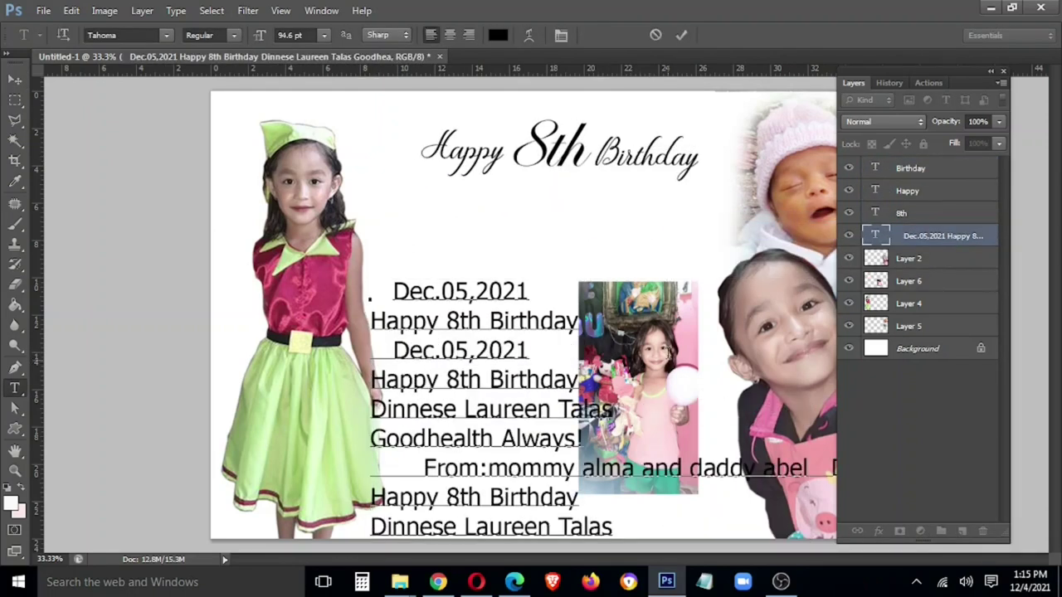
pyautogui.hotkey('ctrl', 'z')
pyautogui.hotkey('ctrl', 'c')
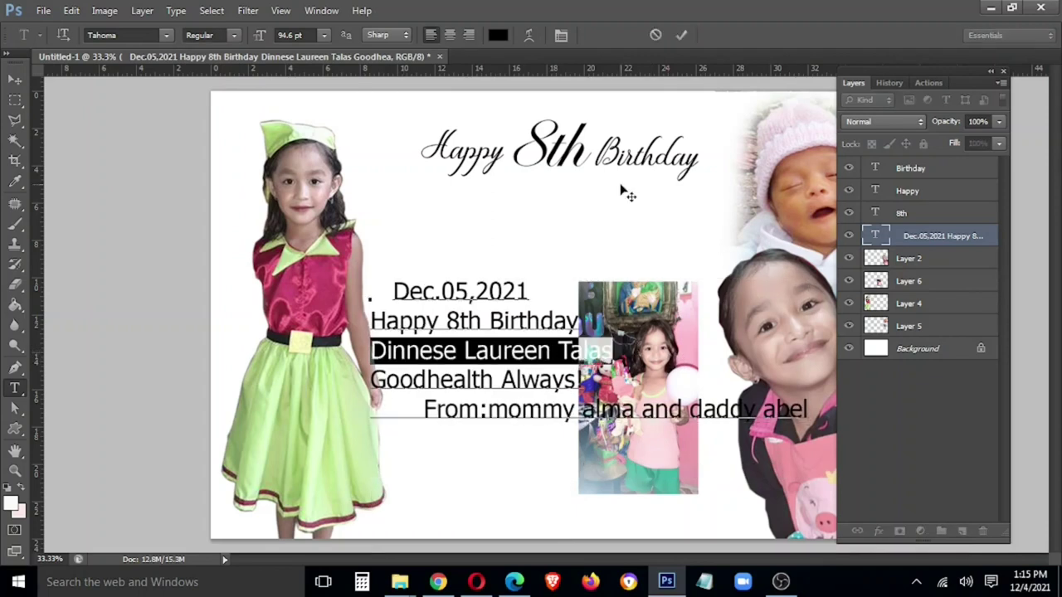
pyautogui.click(621, 190)
pyautogui.click(583, 190)
pyautogui.hotkey('ctrl', 'v')
pyautogui.moveTo(587, 199); pyautogui.dragTo(397, 223)
# Set the name's font to Edwardian Script ITC.
pyautogui.click(120, 35)
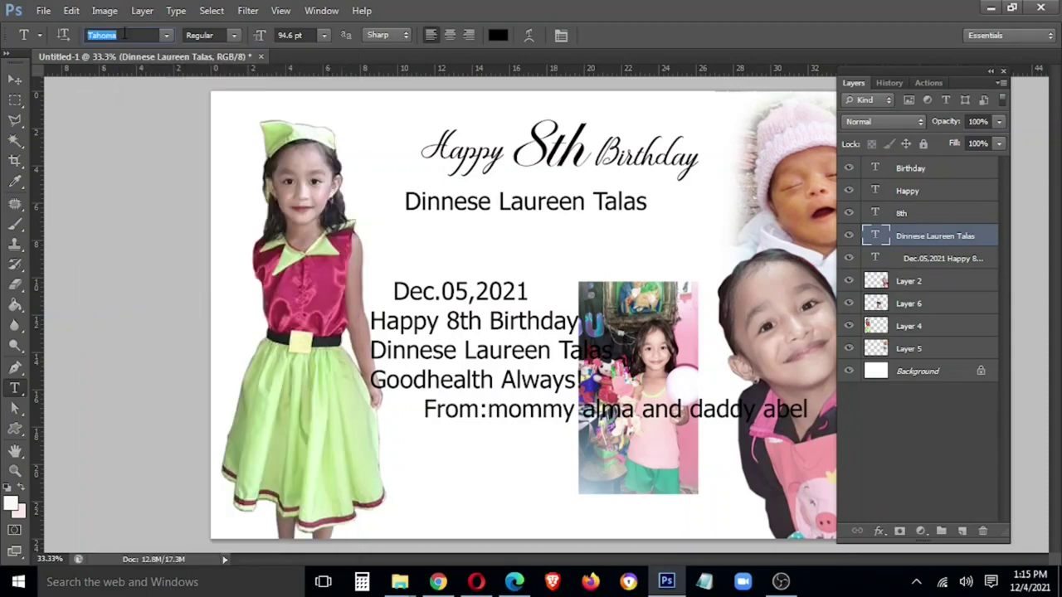
pyautogui.write('Edwardian Script ITC')
pyautogui.press('Return')
pyautogui.press('v')
pyautogui.press('Tab')
# Enlarge the name and position it just beneath the Happy 8th Birthday title.
pyautogui.hotkey('ctrl', 't')
pyautogui.moveTo(567, 200); pyautogui.dragTo(762, 230)
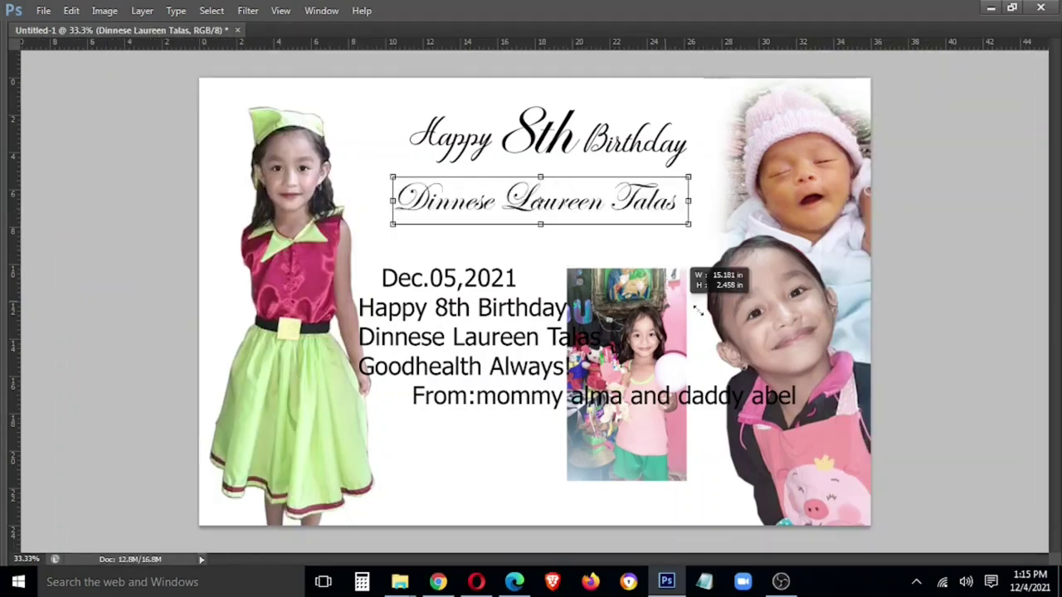
pyautogui.moveTo(675, 209); pyautogui.dragTo(655, 200)
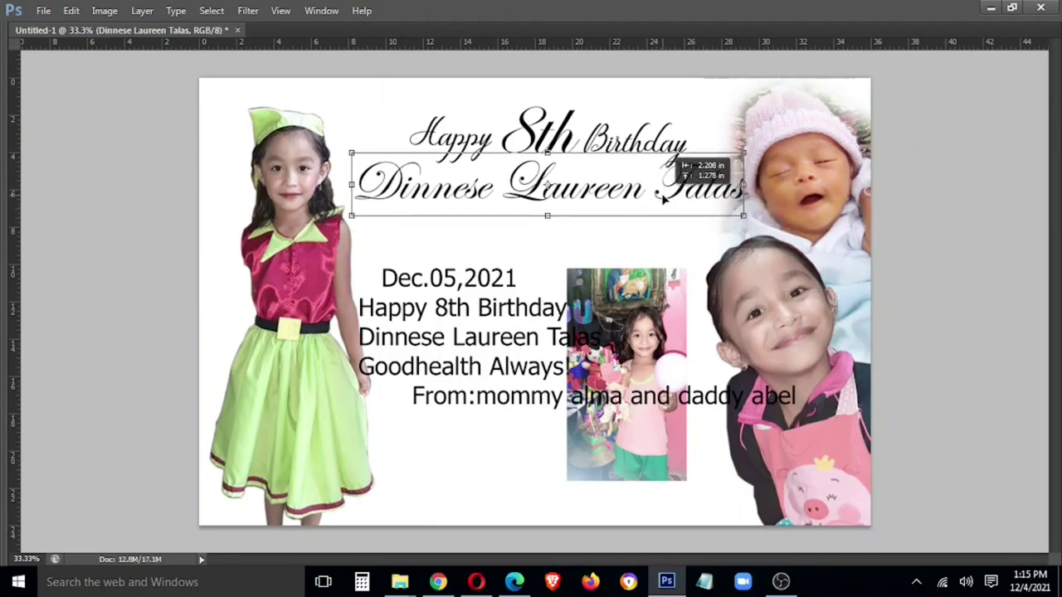
pyautogui.press('Return')
pyautogui.rightClick(571, 196)
pyautogui.click(615, 194)
pyautogui.moveTo(610, 199); pyautogui.dragTo(626, 211)
# Add a Stroke effect to the name layer through Blending Options.
pyautogui.press('Tab')
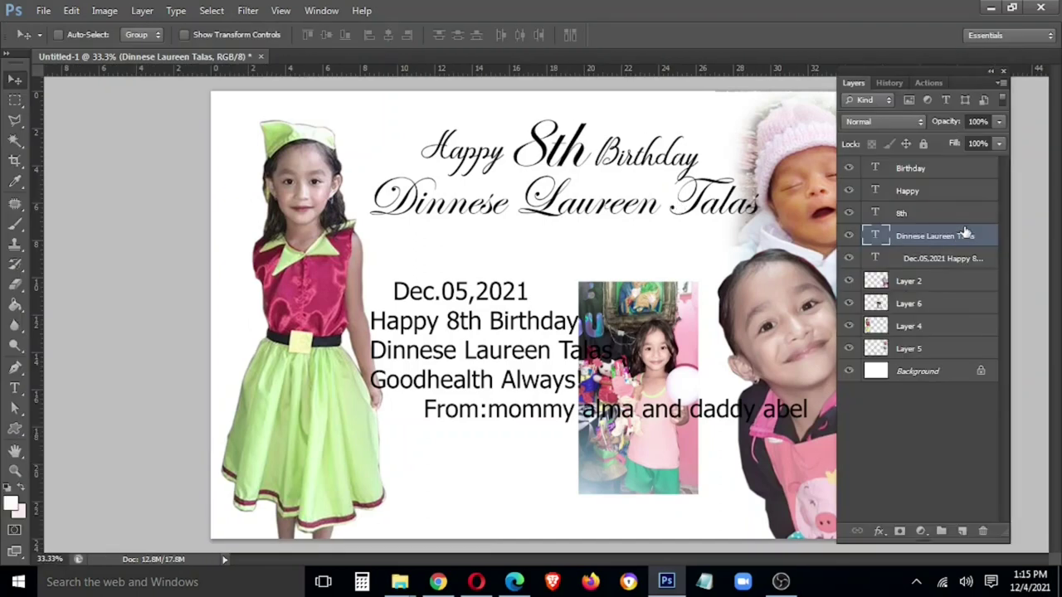
pyautogui.rightClick(952, 239)
pyautogui.click(650, 258)
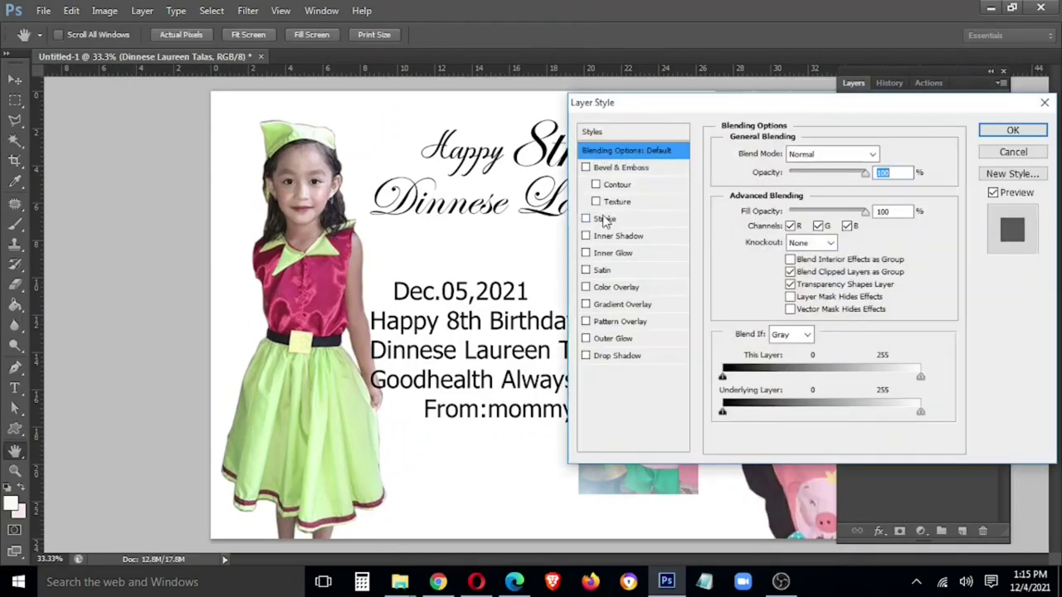
pyautogui.click(664, 220)
pyautogui.click(1007, 129)
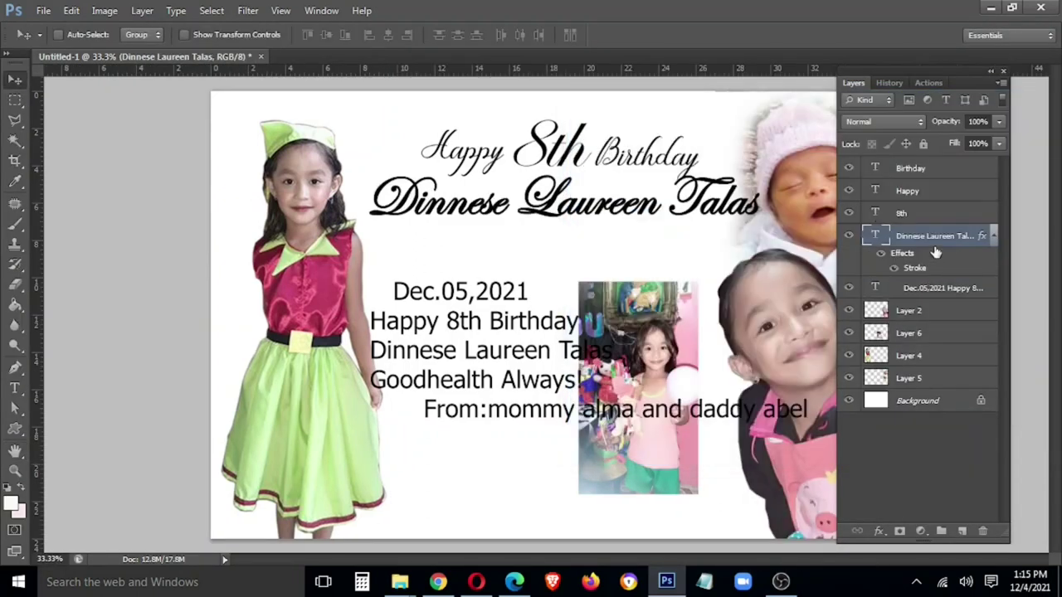
# Copy the name's layer style and paste it onto the 8th layer.
pyautogui.rightClick(936, 252)
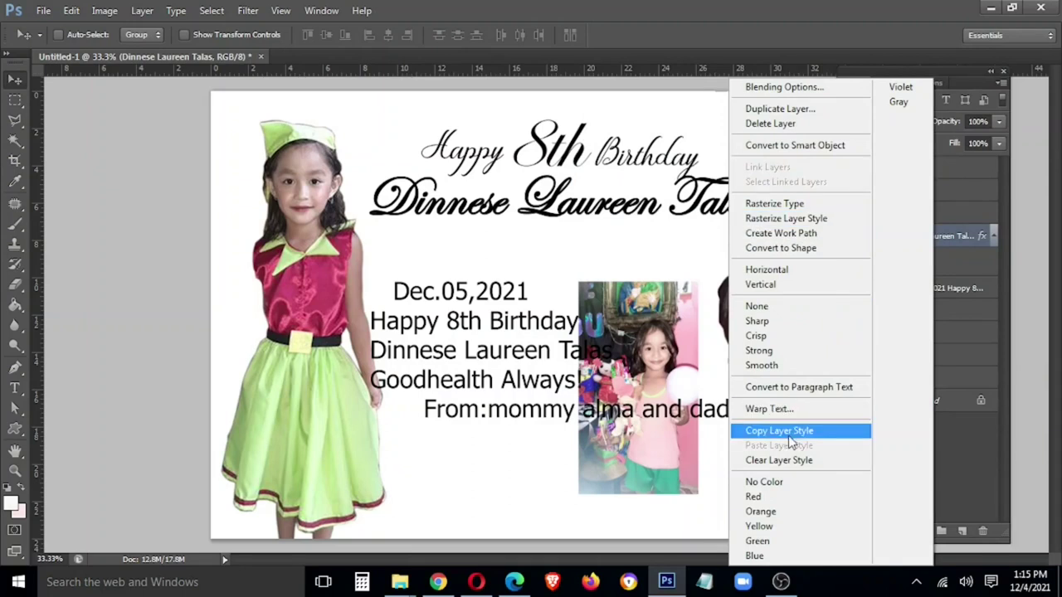
pyautogui.click(784, 431)
pyautogui.rightClick(921, 212)
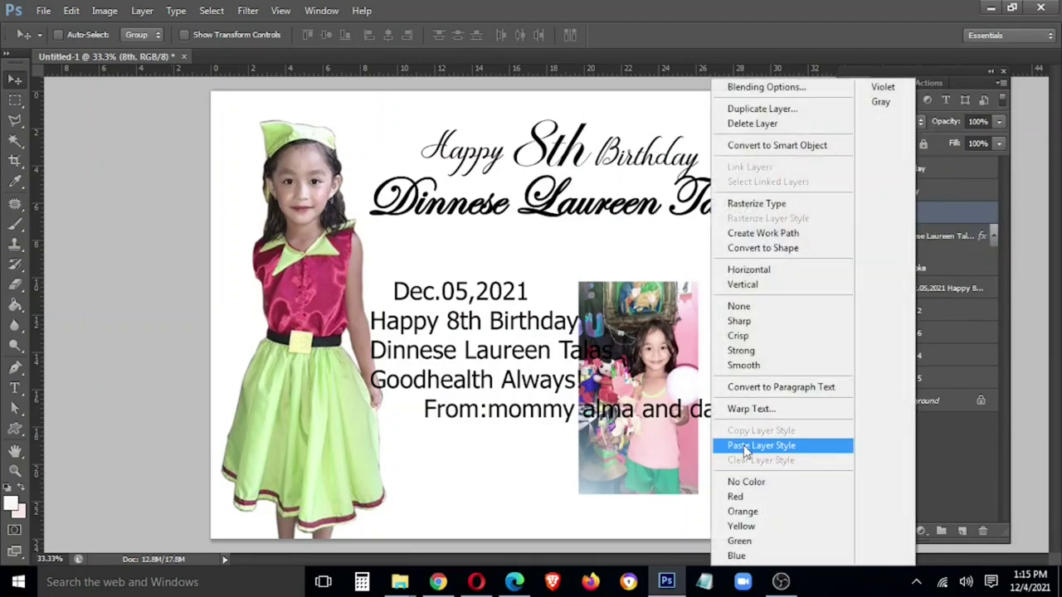
pyautogui.click(745, 451)
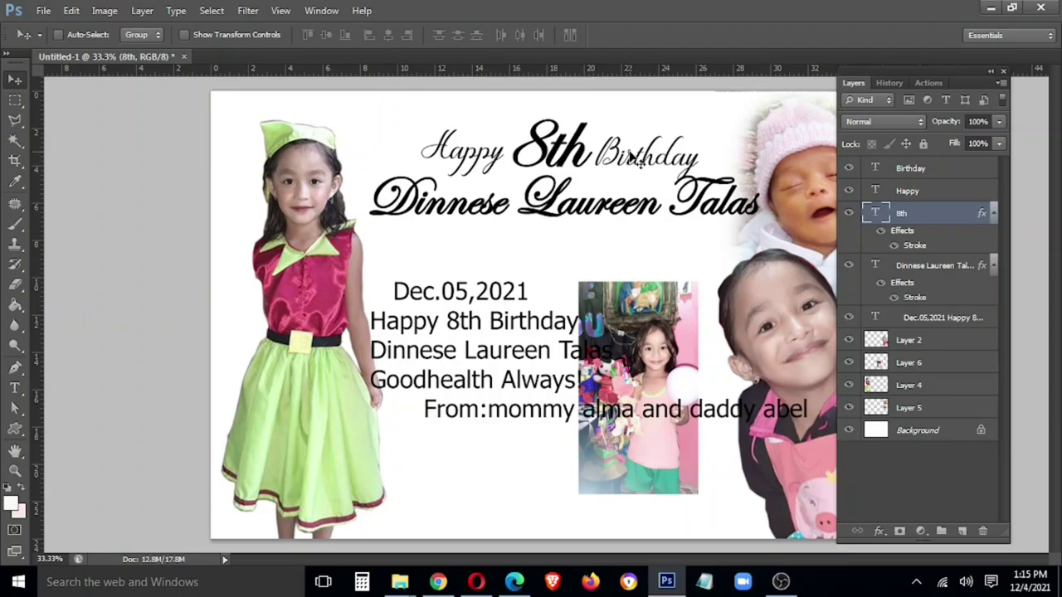
# Select the multi-line message text layer from the canvas.
pyautogui.rightClick(911, 190)
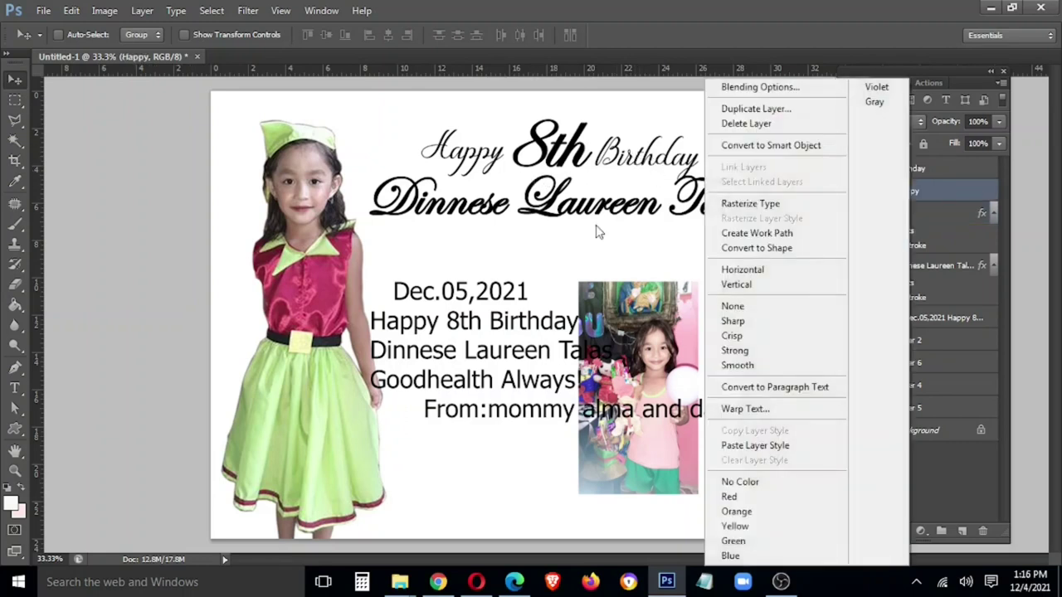
pyautogui.rightClick(489, 303)
pyautogui.click(514, 301)
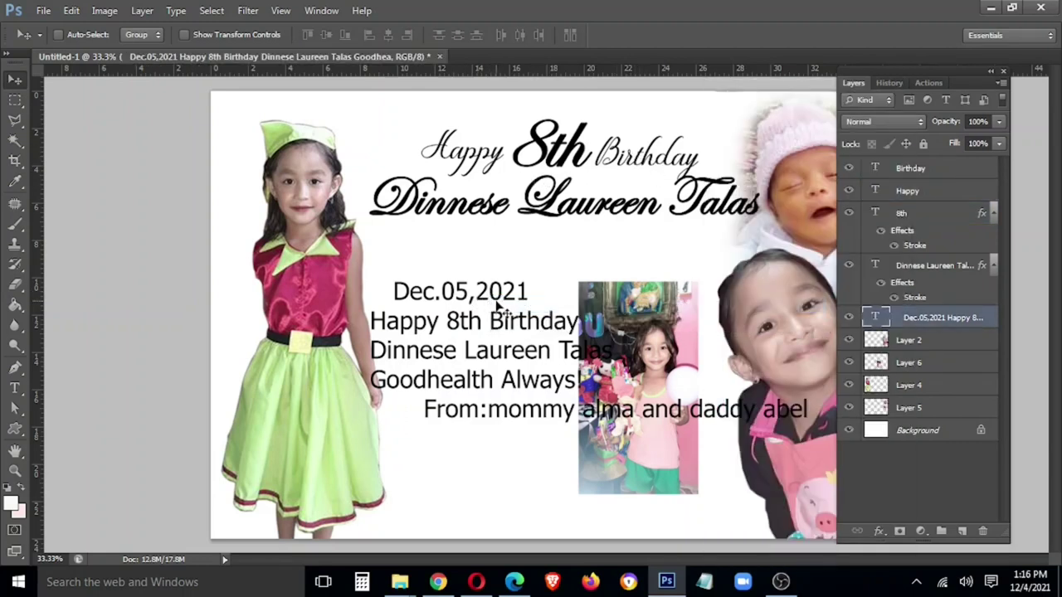
# Split the date into its own layer, shrunk to about 78%, under the name.
pyautogui.moveTo(498, 306); pyautogui.dragTo(413, 268)
pyautogui.press('t')
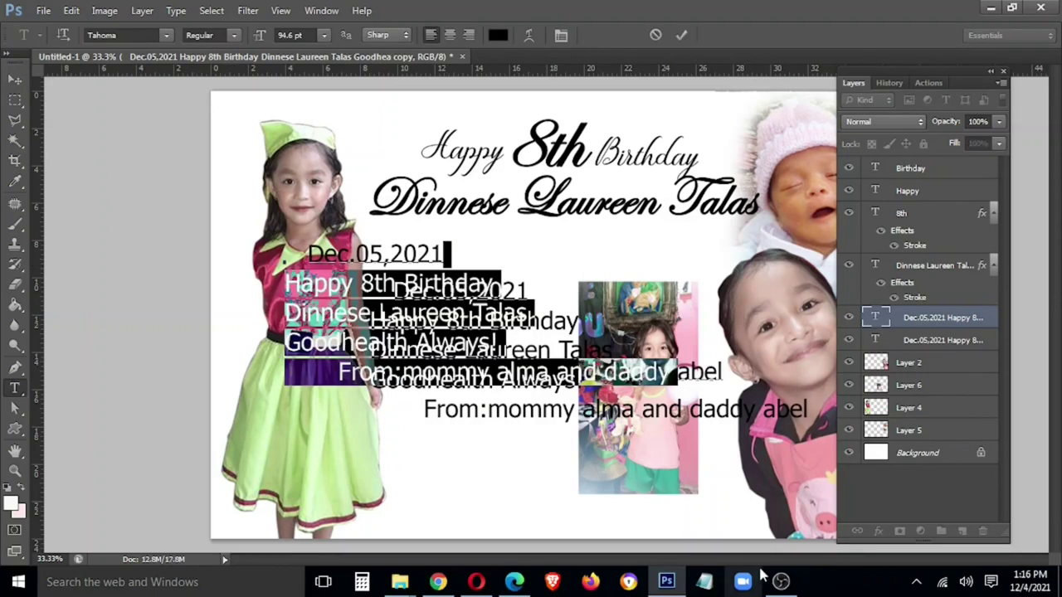
pyautogui.press('BackSpace')
pyautogui.hotkey('ctrl', 'Return')
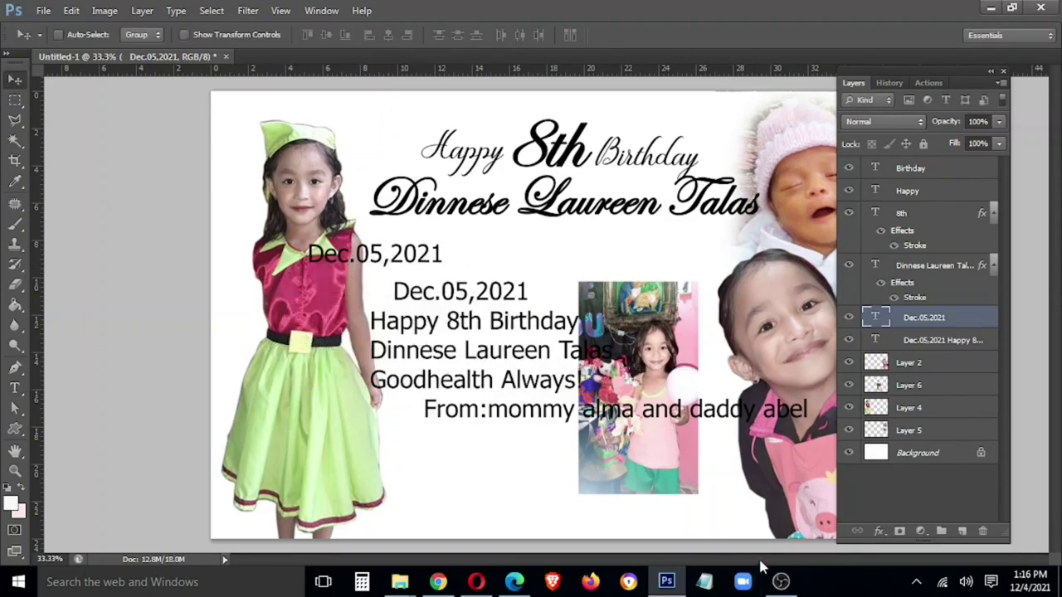
pyautogui.moveTo(401, 268); pyautogui.dragTo(685, 259)
pyautogui.hotkey('ctrl', 't')
pyautogui.moveTo(754, 262); pyautogui.dragTo(673, 241)
pyautogui.press('Return')
pyautogui.moveTo(556, 395)
pyautogui.mouseDown()
pyautogui.moveTo(515, 380)
pyautogui.moveTo(505, 388)
pyautogui.moveTo(152, 363)
pyautogui.moveTo(153, 391)
pyautogui.mouseUp()
# Copy Goodhealth Always! into a new text layer near the lower centre.
pyautogui.press('t')
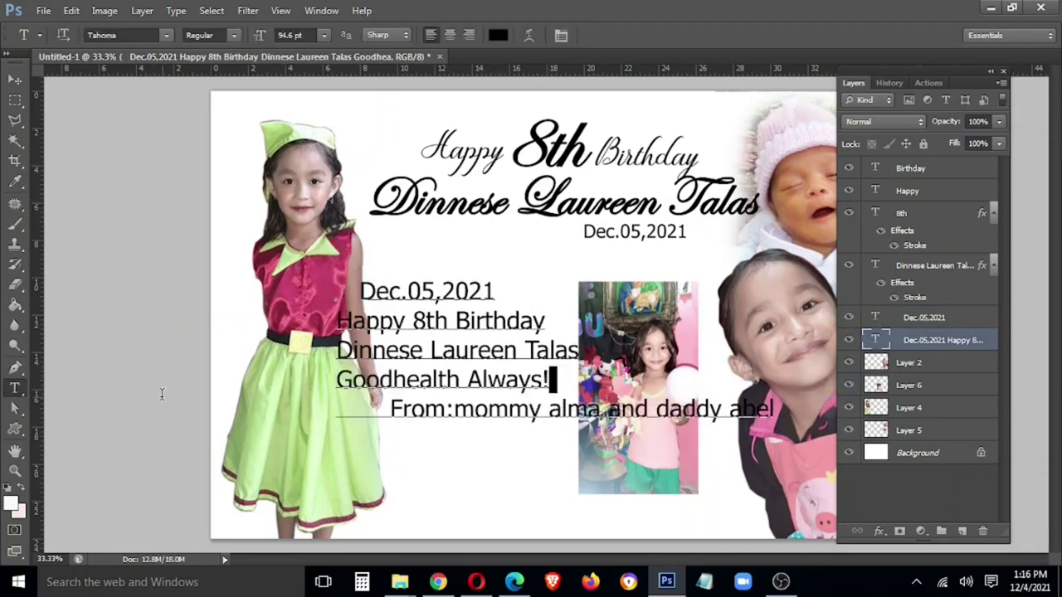
pyautogui.hotkey('ctrl', 'c')
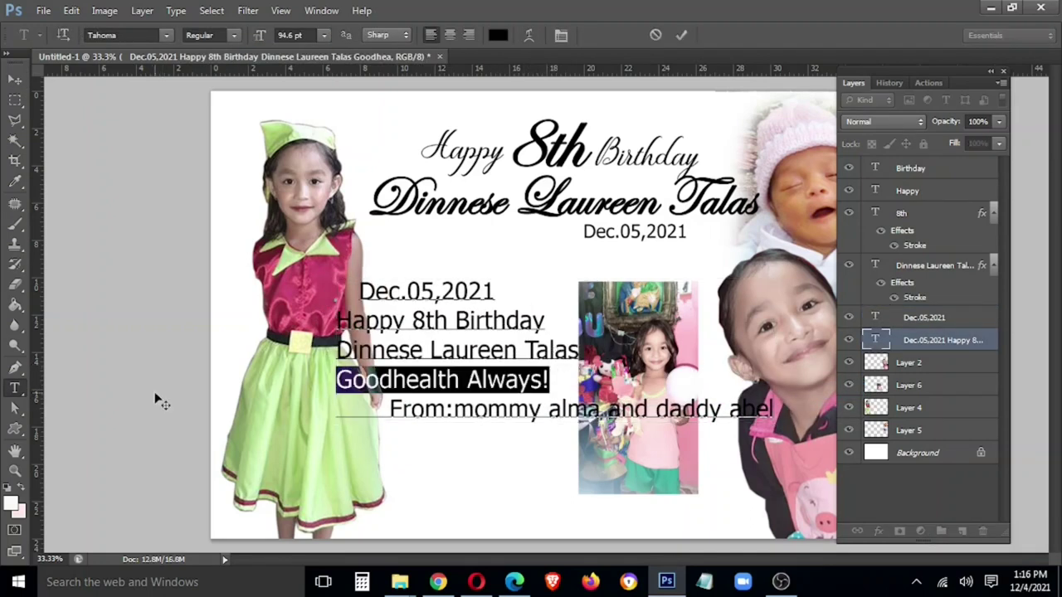
pyautogui.click(154, 397)
pyautogui.click(259, 482)
pyautogui.hotkey('ctrl', 'v')
pyautogui.hotkey('ctrl', 'Return')
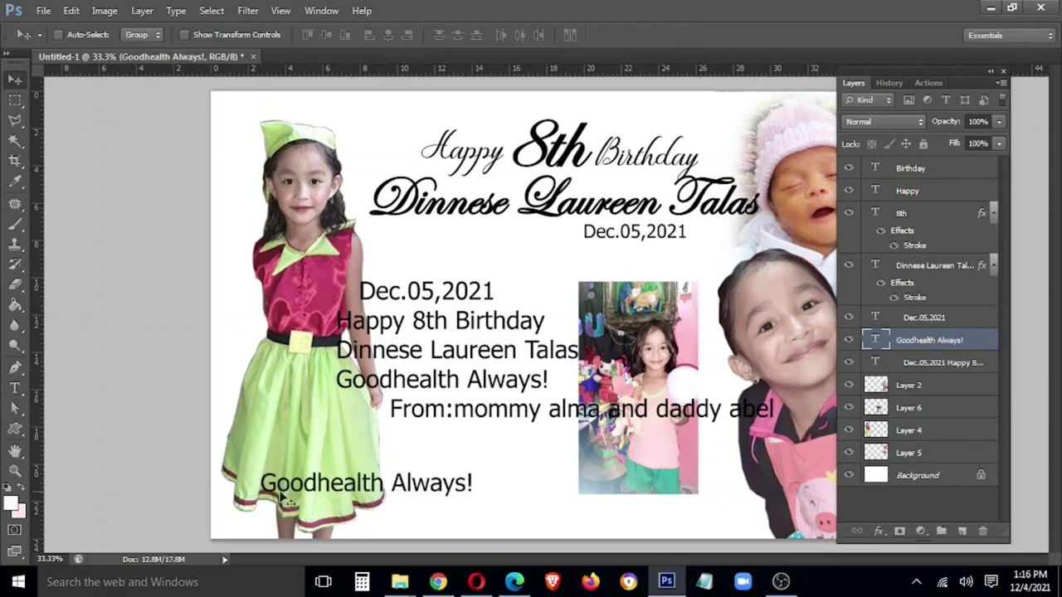
pyautogui.moveTo(260, 488); pyautogui.dragTo(408, 468)
# Trim the message block to the From line, move it lower and fix its capitals.
pyautogui.moveTo(546, 384); pyautogui.dragTo(243, 247)
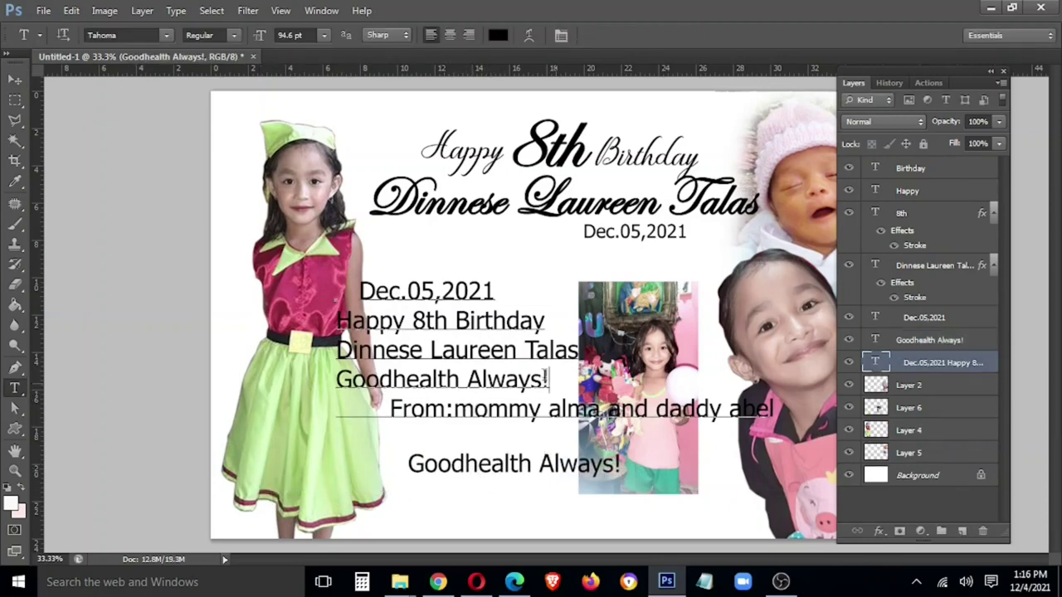
pyautogui.press('BackSpace')
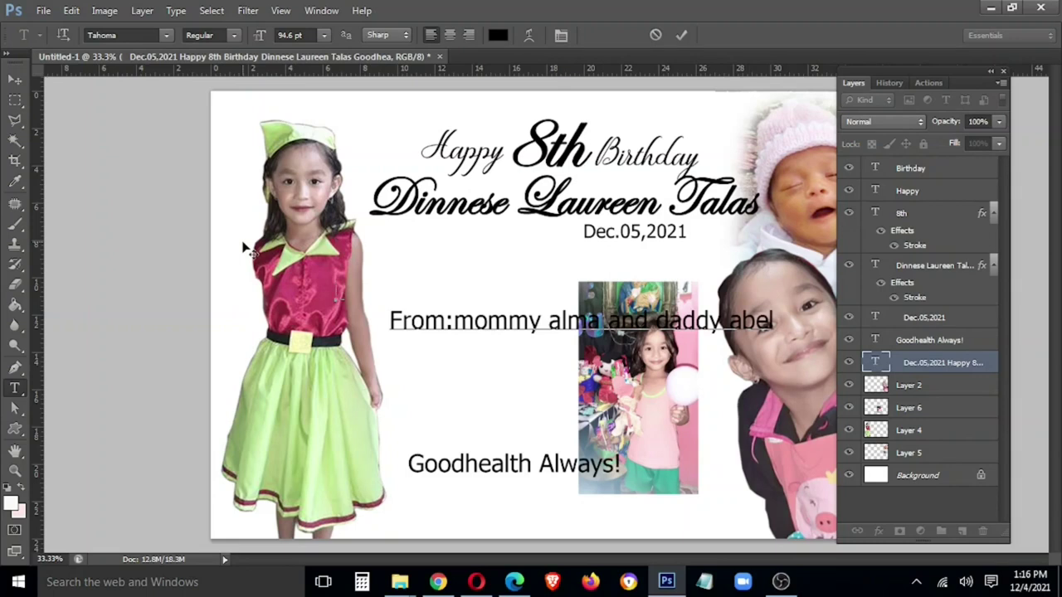
pyautogui.hotkey('ctrl', 'Return')
pyautogui.moveTo(562, 326); pyautogui.dragTo(534, 510)
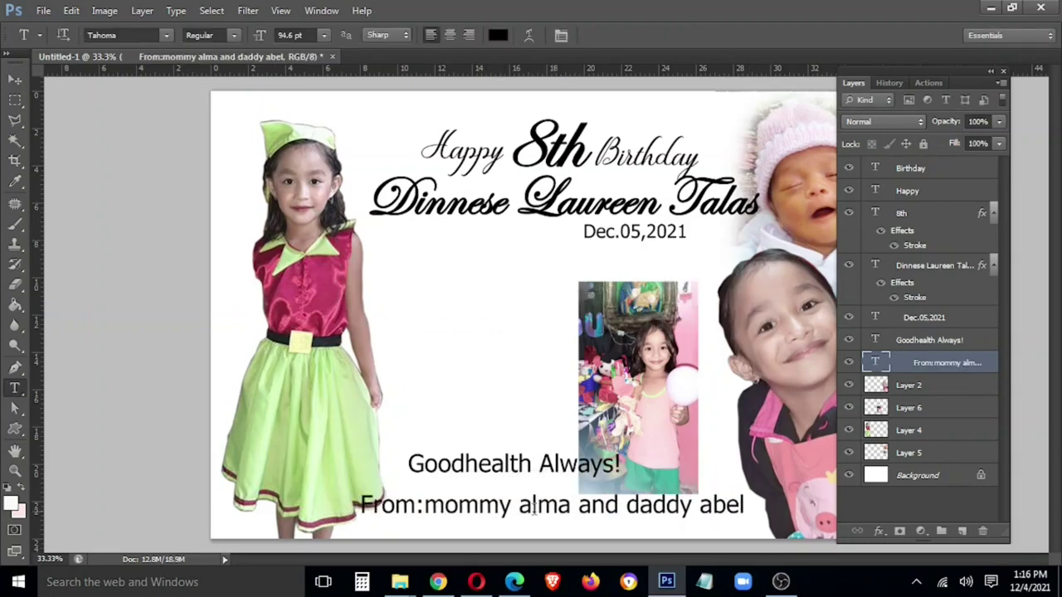
pyautogui.moveTo(443, 505); pyautogui.dragTo(425, 504)
pyautogui.write('M')
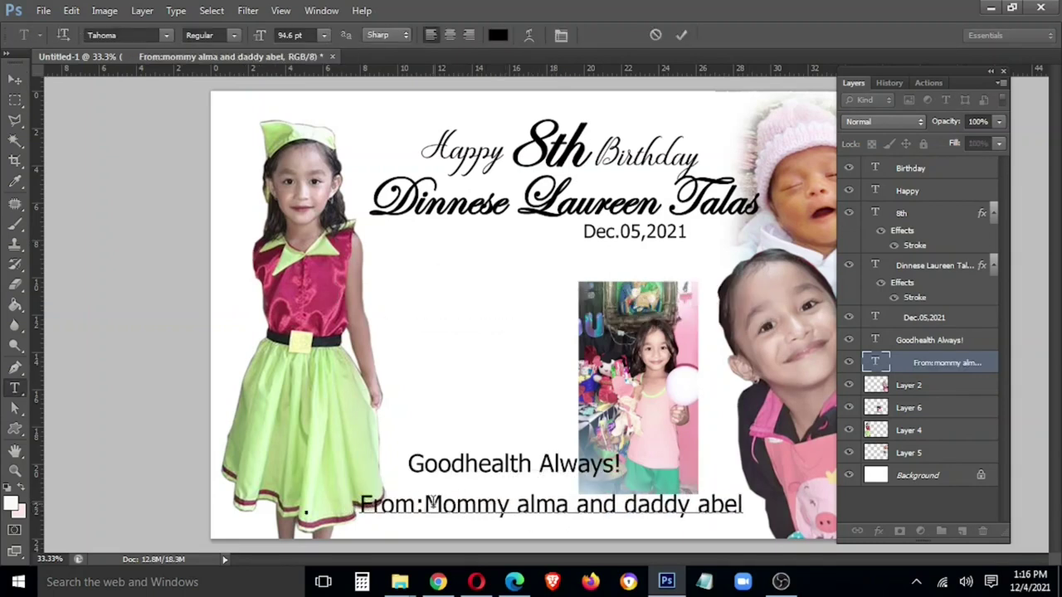
pyautogui.press('Left')
pyautogui.write('A')
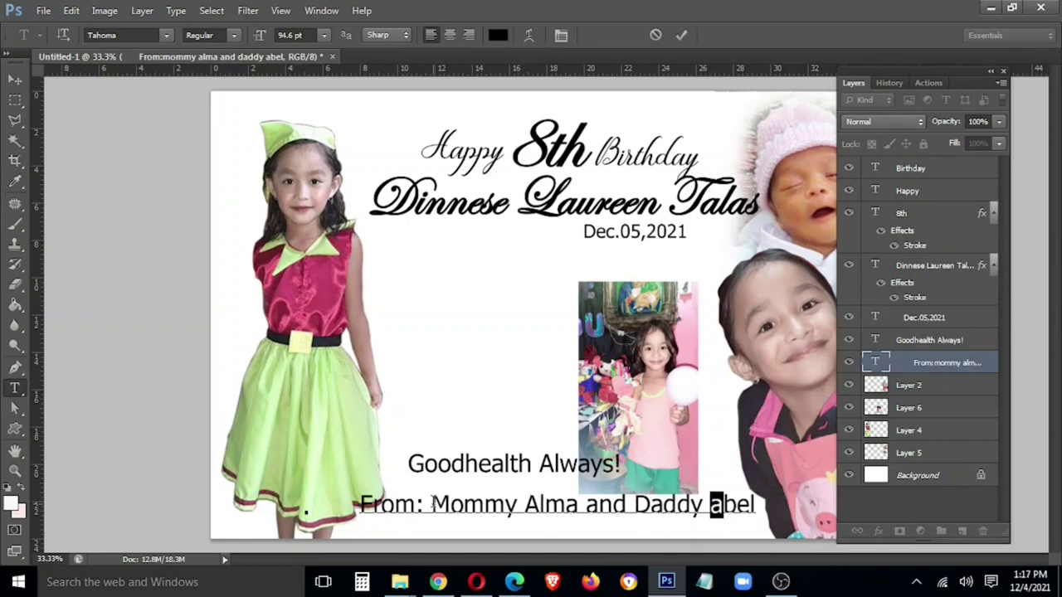
pyautogui.hotkey('ctrl', 'Return')
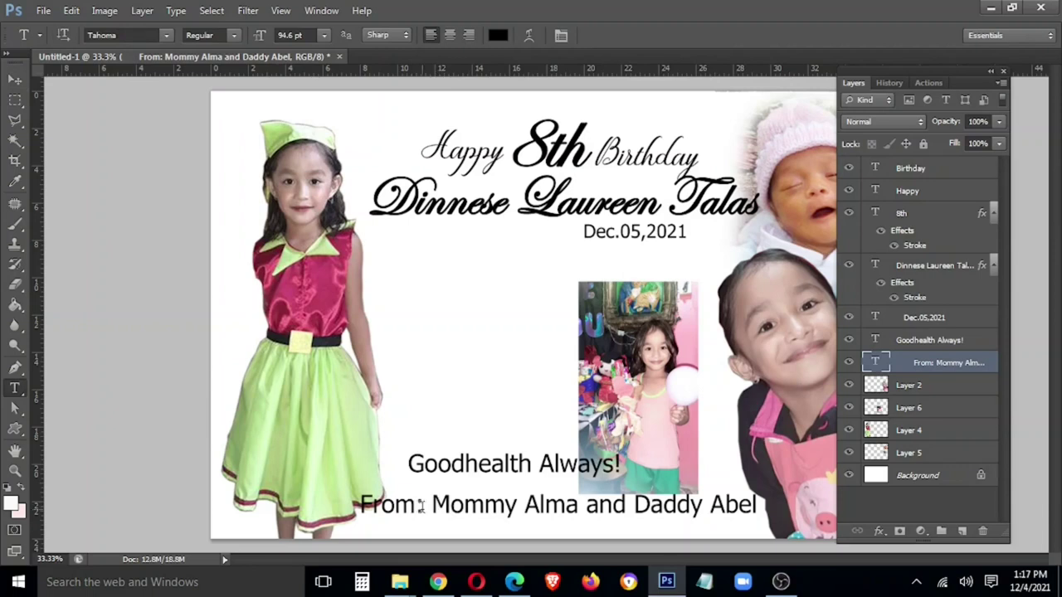
# Make the parents' names bold while keeping From: in regular weight.
pyautogui.moveTo(424, 506); pyautogui.dragTo(349, 506)
pyautogui.click(214, 65)
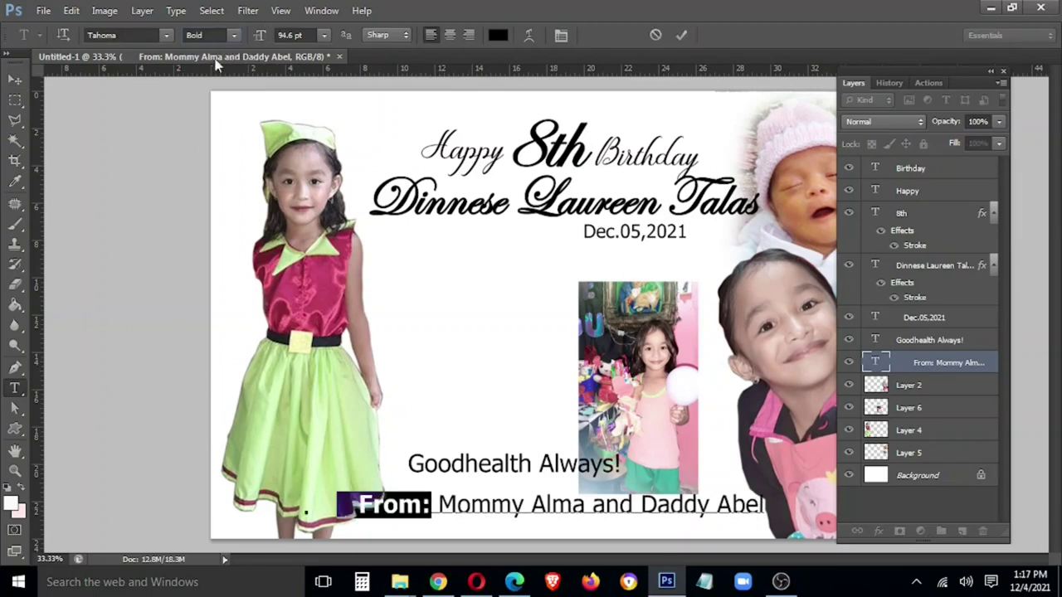
pyautogui.click(225, 51)
pyautogui.moveTo(430, 500); pyautogui.dragTo(925, 522)
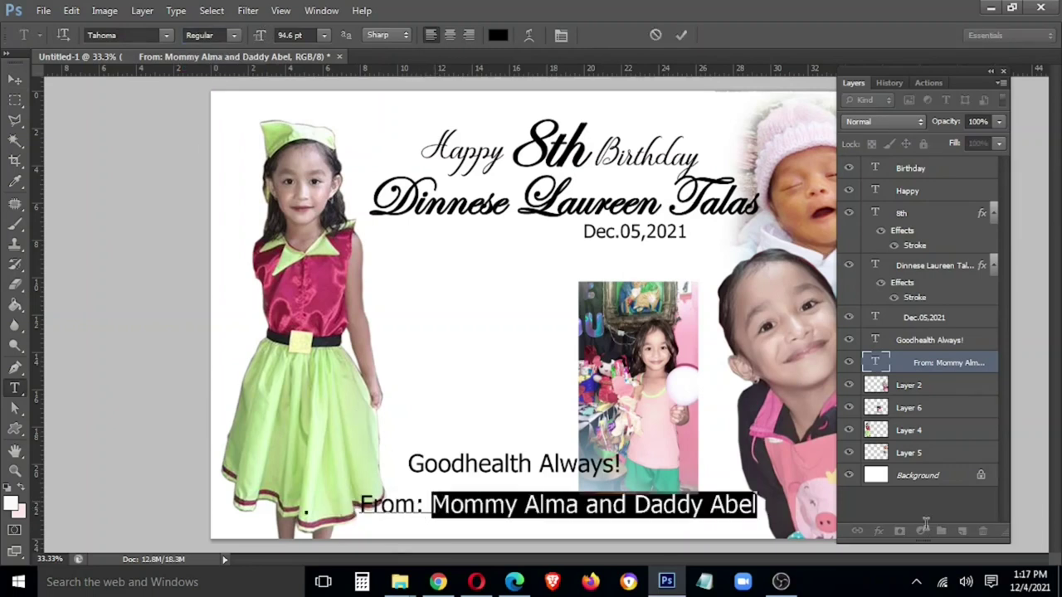
pyautogui.click(229, 64)
pyautogui.click(14, 79)
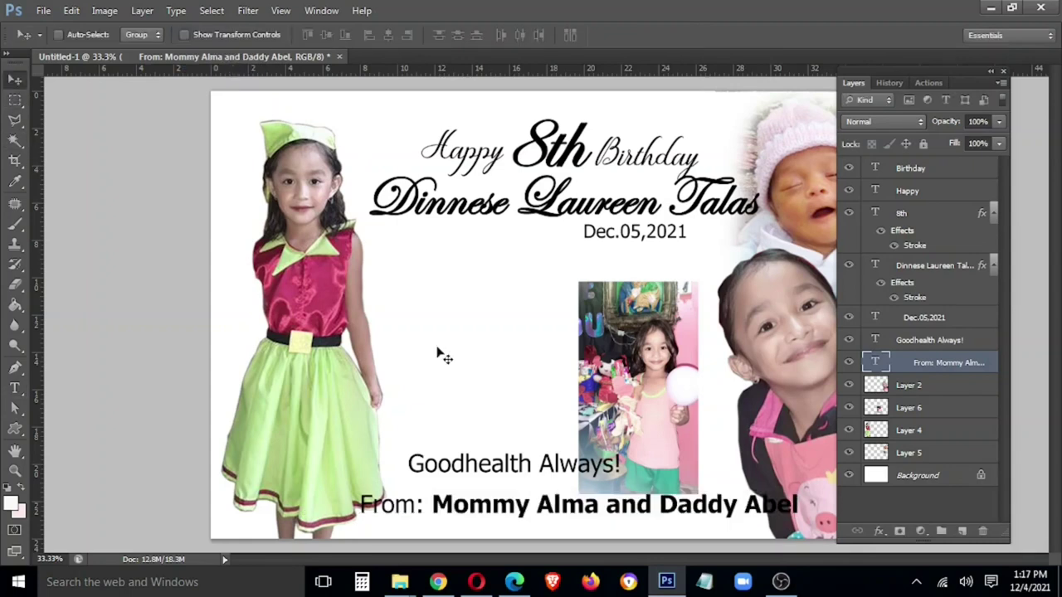
# Shrink the From line to the bottom right and move Goodhealth Always! lower.
pyautogui.press('Tab')
pyautogui.moveTo(791, 479); pyautogui.dragTo(685, 517)
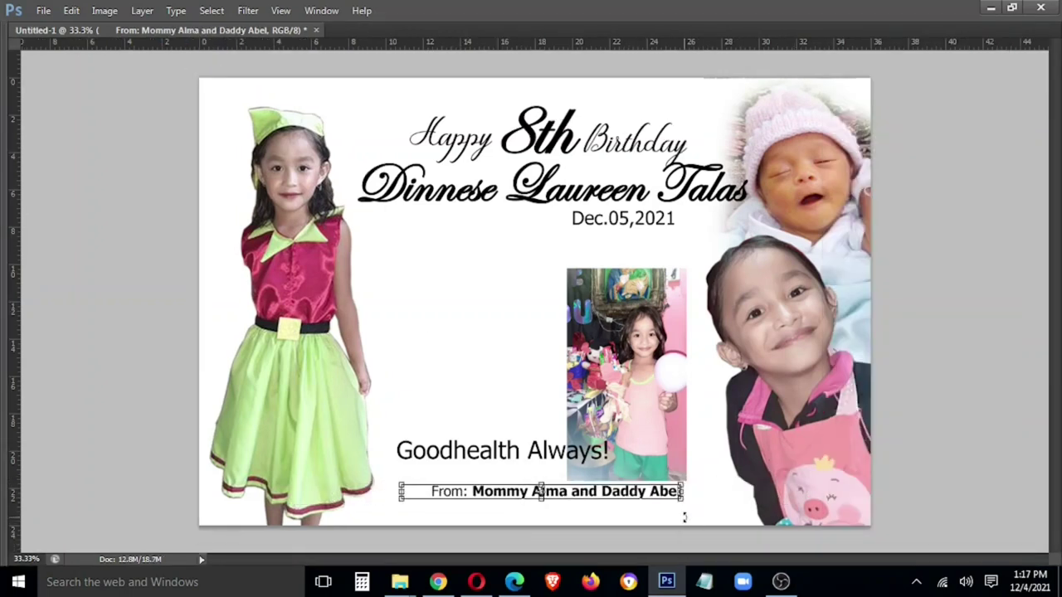
pyautogui.moveTo(600, 499); pyautogui.dragTo(659, 515)
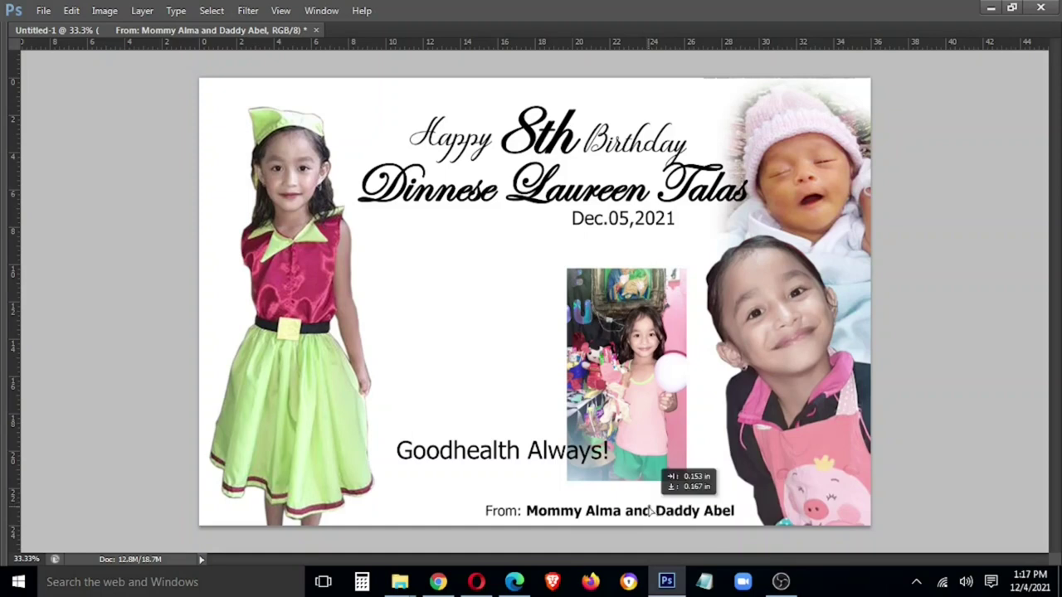
pyautogui.rightClick(514, 443)
pyautogui.click(539, 450)
pyautogui.moveTo(537, 464); pyautogui.dragTo(537, 481)
pyautogui.press('Tab')
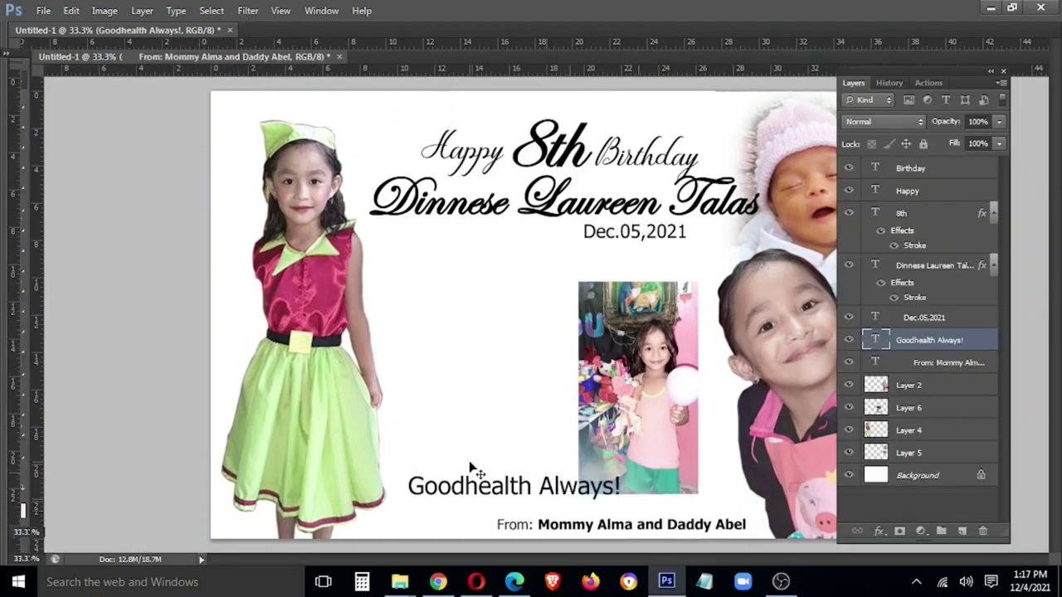
# Try the Allana script and The King Of Romance fonts on the message.
pyautogui.press('t')
pyautogui.click(124, 35)
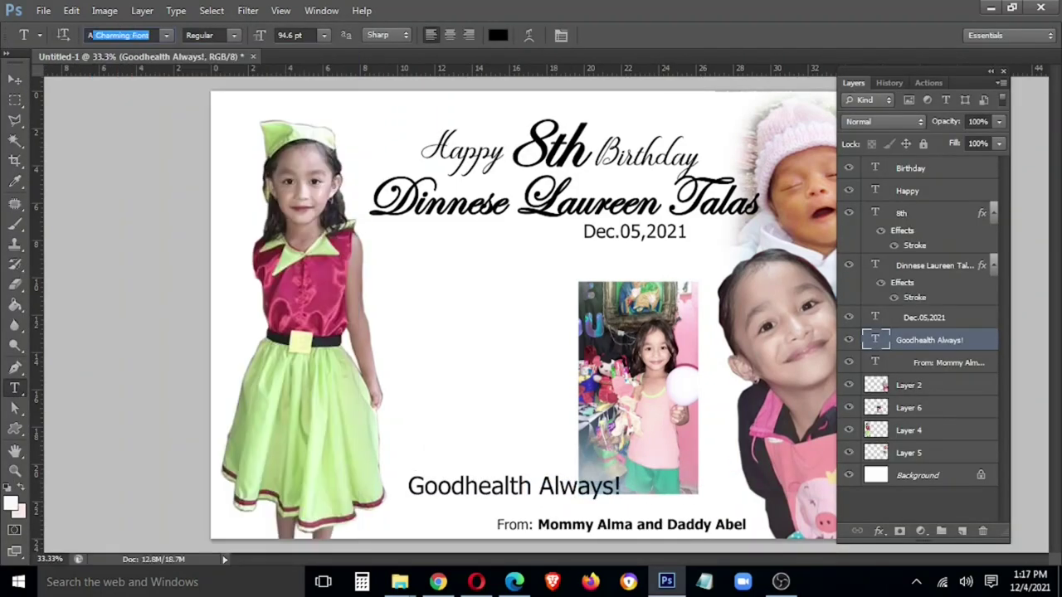
pyautogui.press('Return')
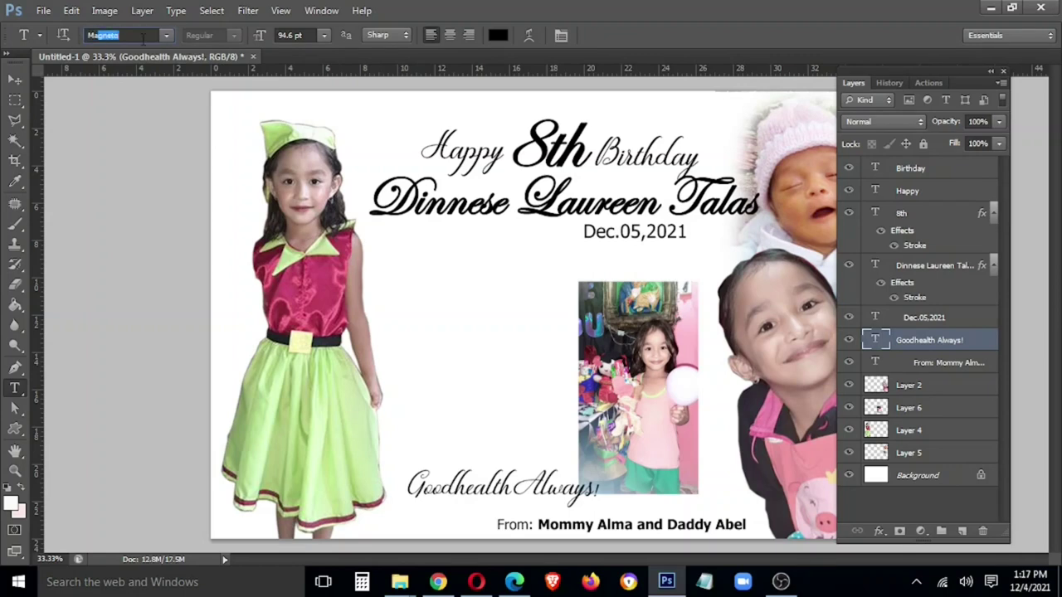
pyautogui.write('The Impostor')
pyautogui.press('Return')
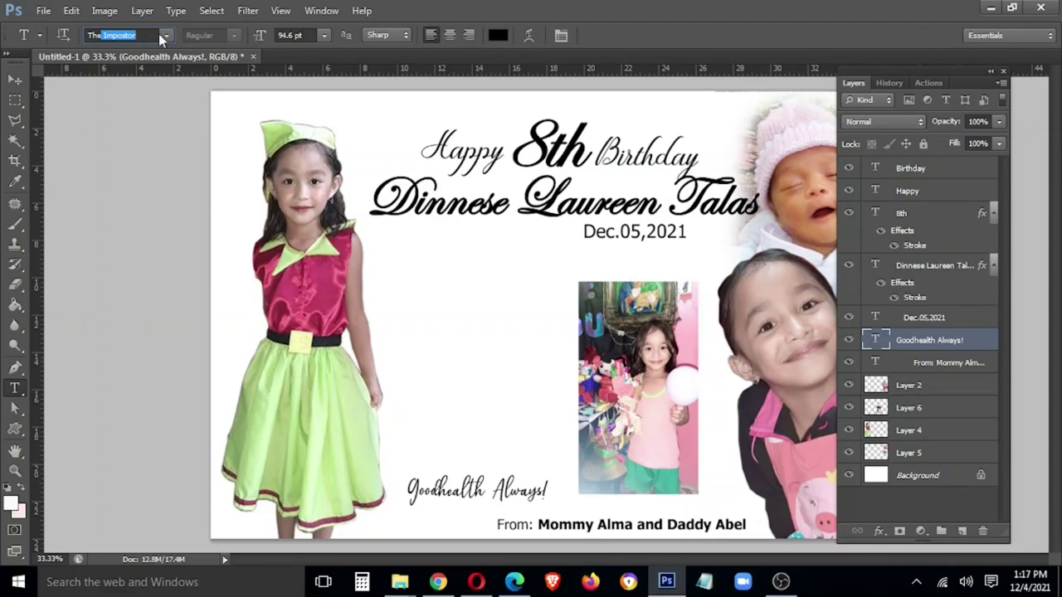
pyautogui.click(164, 35)
pyautogui.click(180, 67)
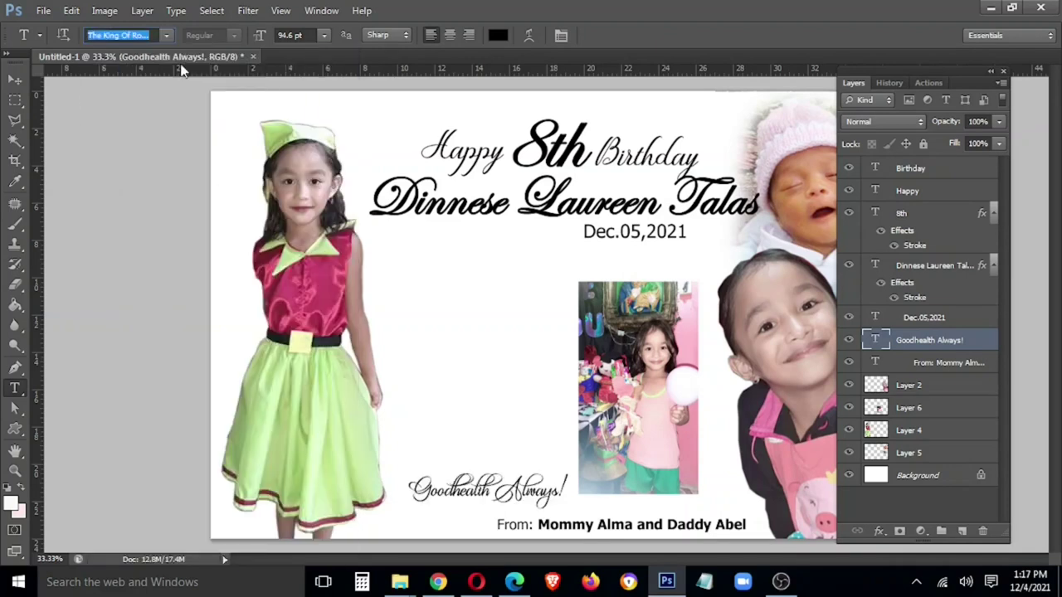
# Try the Pristina and then Mistral fonts on the message.
pyautogui.click(166, 36)
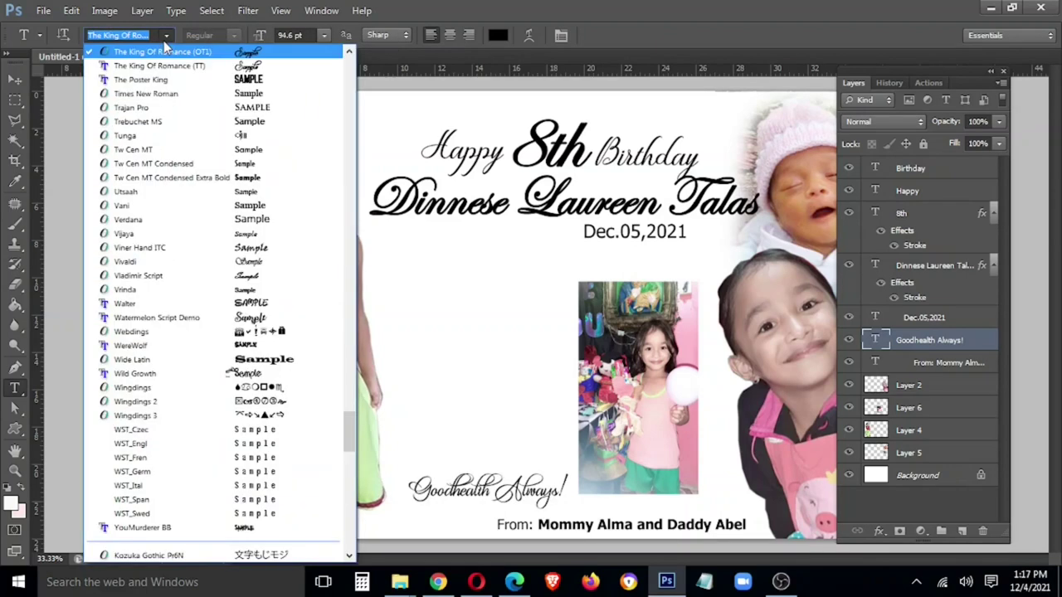
pyautogui.scroll(3, 166, 83)
pyautogui.scroll(3, 170, 124)
pyautogui.scroll(3, 172, 137)
pyautogui.scroll(1, 172, 139)
pyautogui.scroll(2, 170, 134)
pyautogui.scroll(2, 171, 126)
pyautogui.scroll(1, 172, 117)
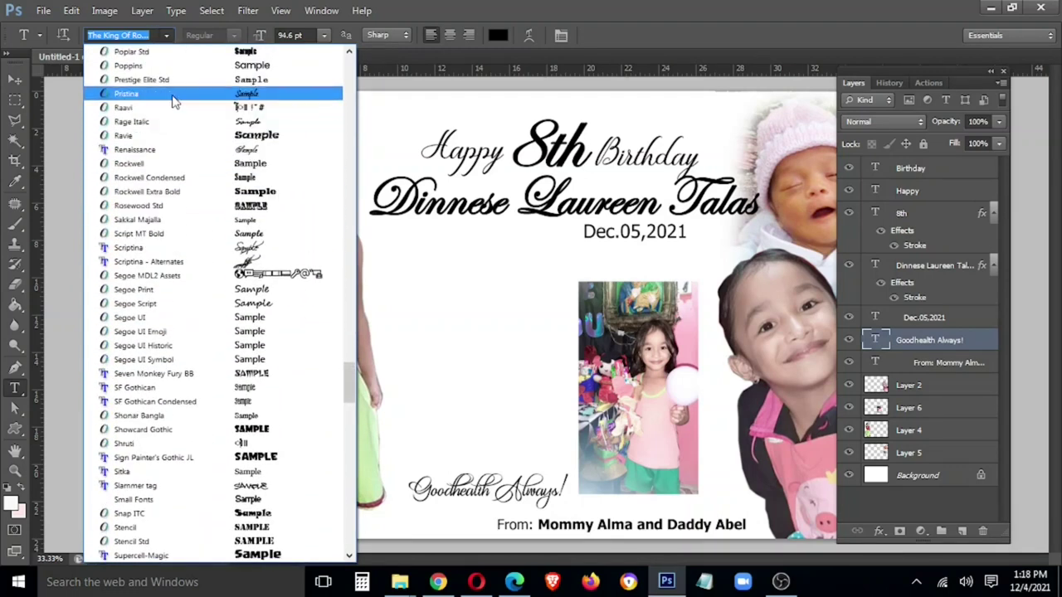
pyautogui.click(173, 99)
pyautogui.click(166, 34)
pyautogui.scroll(3, 207, 189)
pyautogui.scroll(2, 207, 171)
pyautogui.scroll(2, 222, 233)
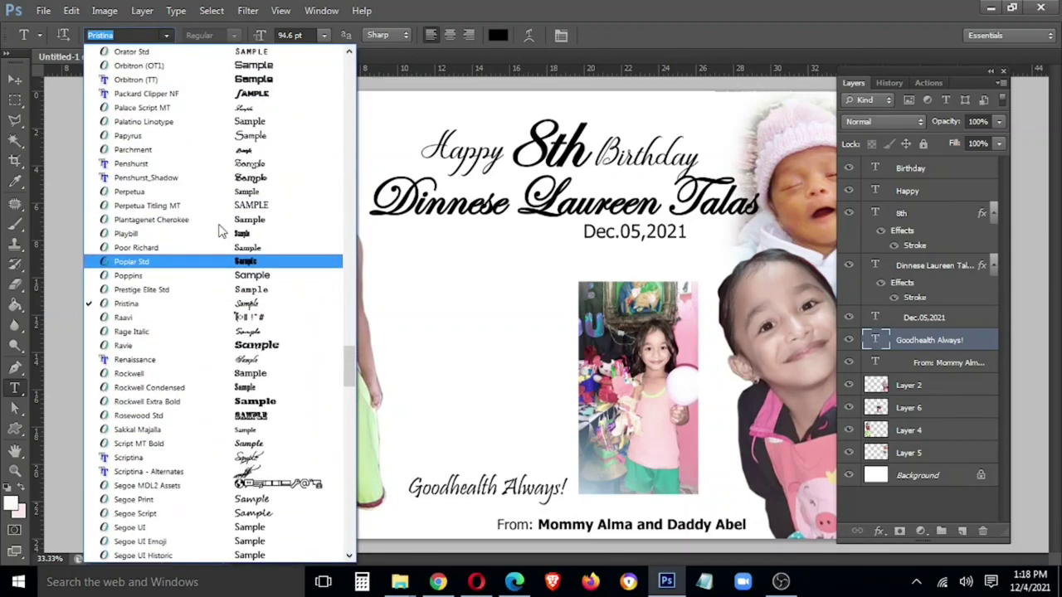
pyautogui.scroll(1, 220, 232)
pyautogui.scroll(3, 214, 230)
pyautogui.scroll(3, 209, 229)
pyautogui.scroll(3, 207, 226)
pyautogui.scroll(3, 204, 227)
pyautogui.scroll(6, 203, 226)
pyautogui.scroll(2, 202, 225)
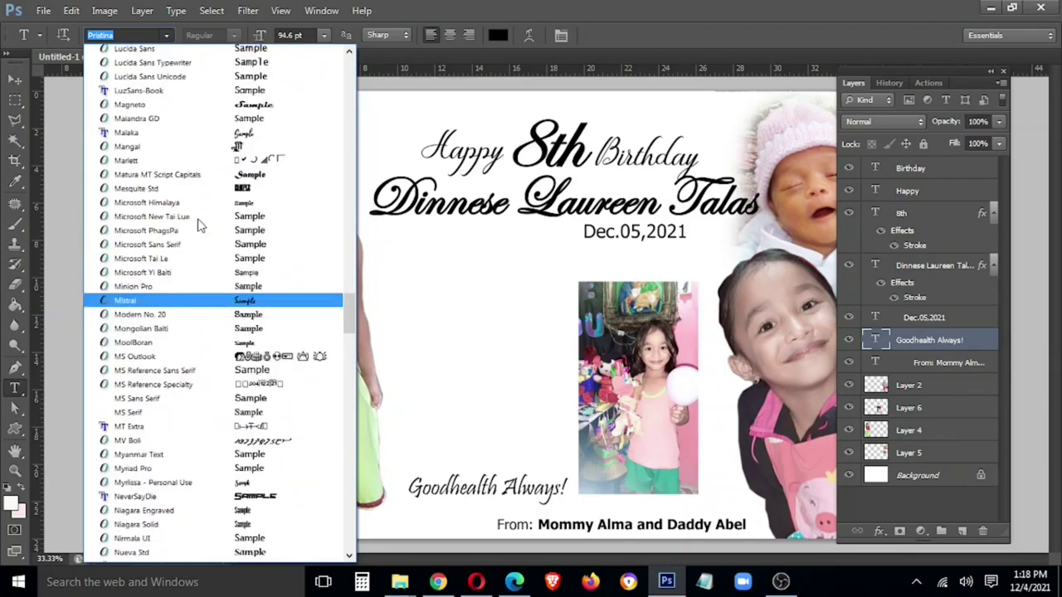
pyautogui.scroll(3, 202, 225)
pyautogui.click(214, 346)
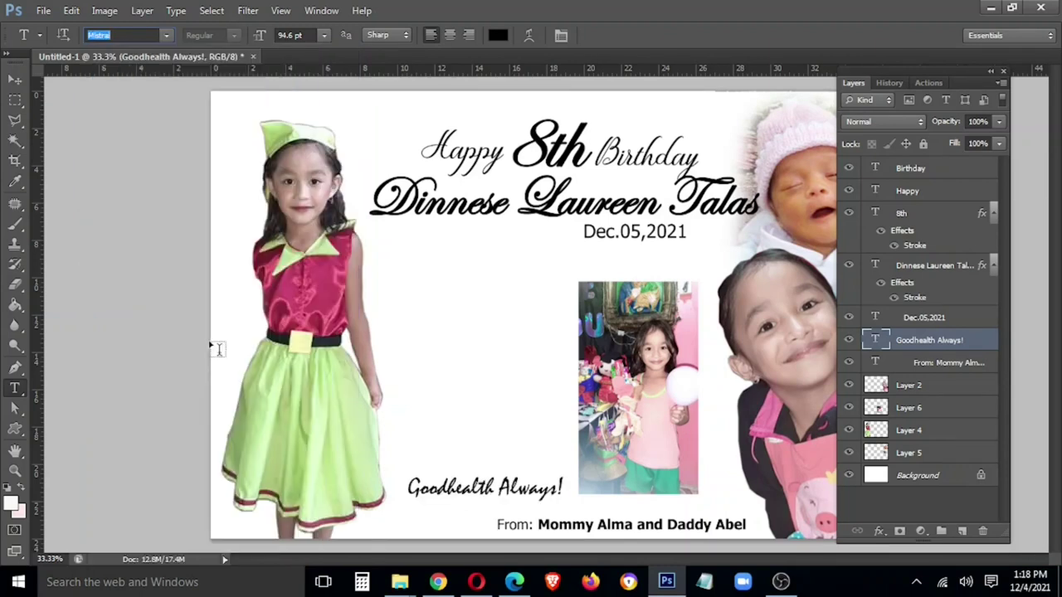
# Put a space between 'Good' and 'health' and set the message in Rage Italic.
pyautogui.click(446, 496)
pyautogui.hotkey('ctrl', 'Return')
pyautogui.click(167, 36)
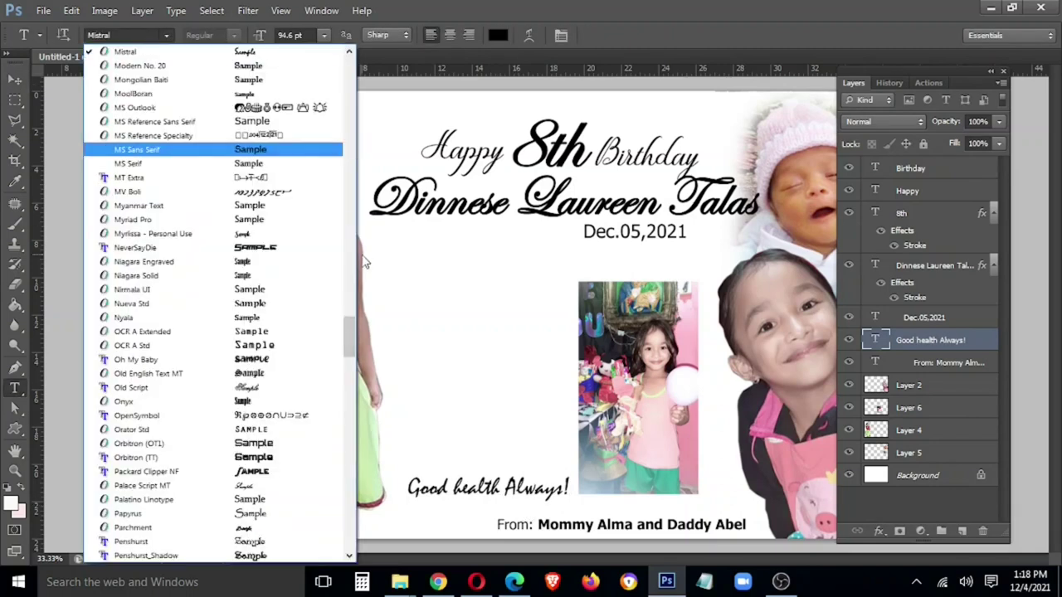
pyautogui.click(143, 34)
pyautogui.write('Rage Italic')
pyautogui.press('Return')
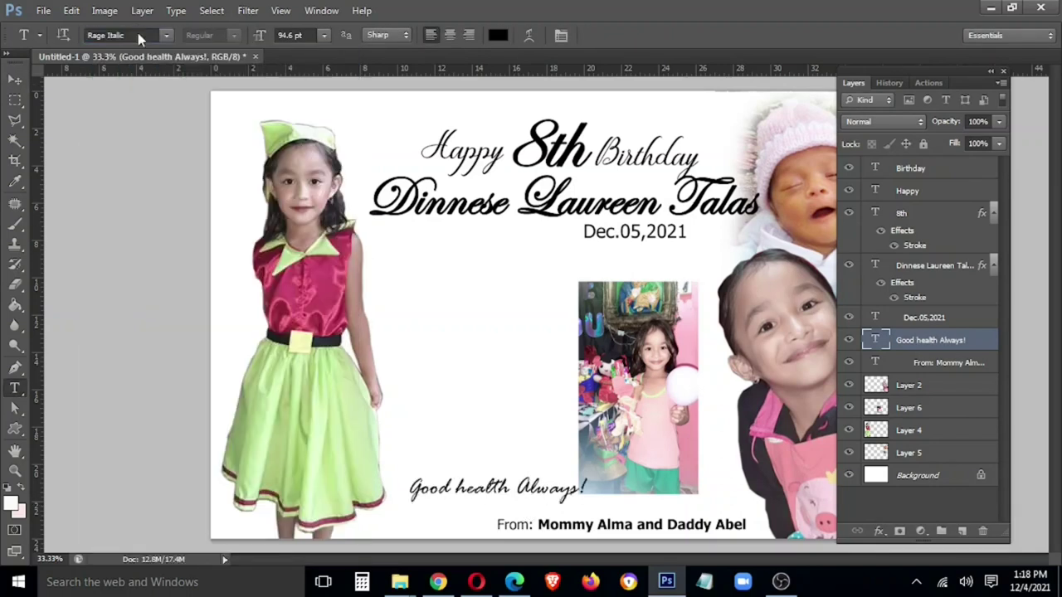
# Enlarge the Good health Always! line and drop Background Pink 06.jpg flowers onto the banner.
pyautogui.press('v')
pyautogui.moveTo(586, 496)
pyautogui.mouseDown()
pyautogui.moveTo(682, 430)
pyautogui.moveTo(686, 438)
pyautogui.mouseUp()
pyautogui.doubleClick(653, 491)
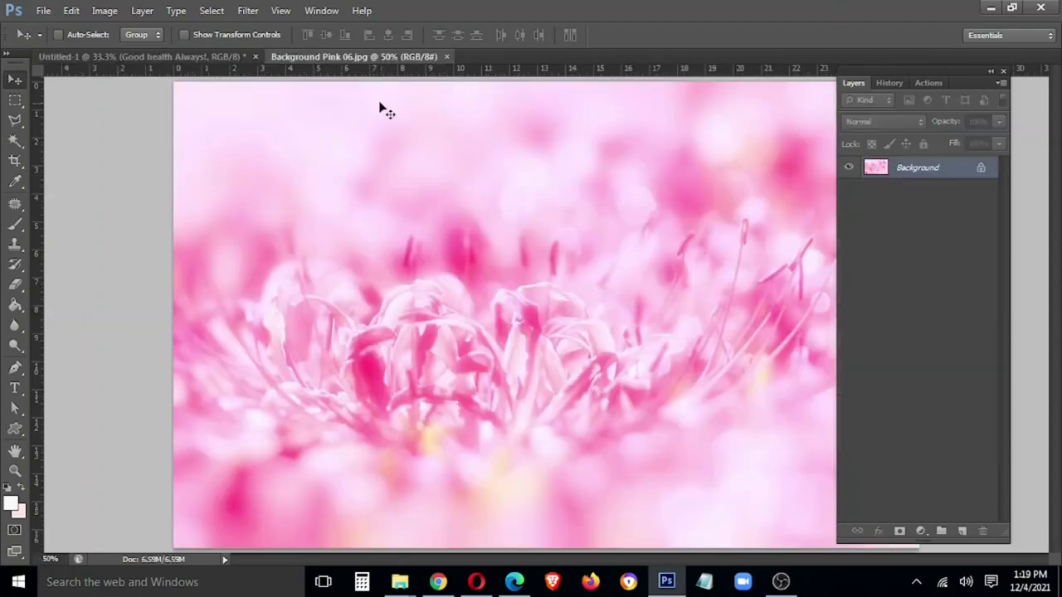
pyautogui.moveTo(498, 56); pyautogui.dragTo(191, 285)
pyautogui.moveTo(905, 166)
pyautogui.mouseDown()
pyautogui.moveTo(534, 230)
pyautogui.moveTo(506, 256)
pyautogui.moveTo(551, 297)
pyautogui.mouseUp()
# Shift the pink flower layer left and stretch it across the banner.
pyautogui.press('Tab')
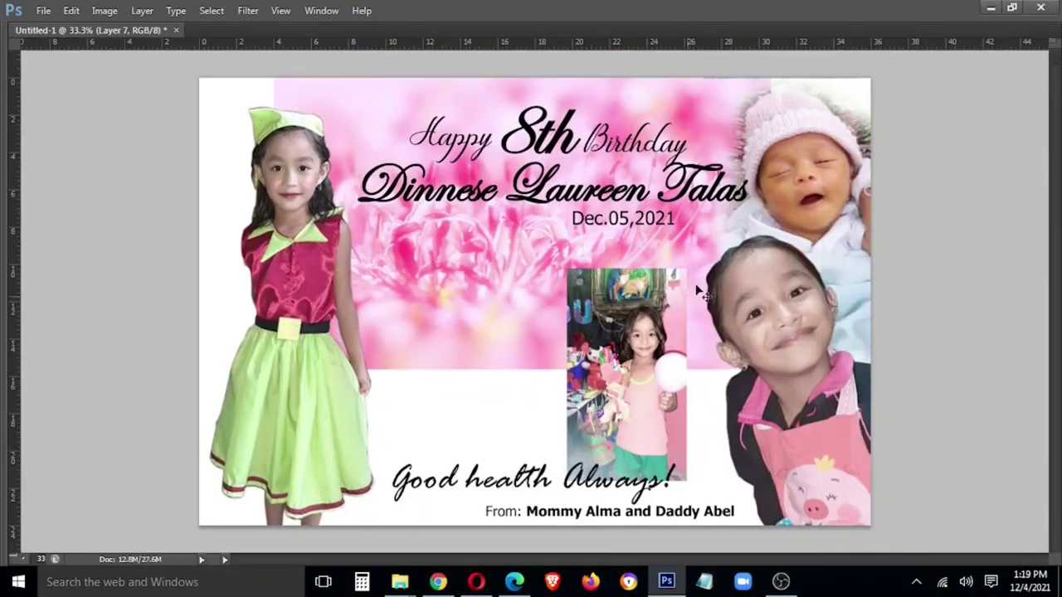
pyautogui.moveTo(699, 292); pyautogui.dragTo(625, 292)
pyautogui.hotkey('ctrl', 't')
pyautogui.moveTo(692, 386)
pyautogui.mouseDown()
pyautogui.moveTo(898, 551)
pyautogui.moveTo(771, 405)
pyautogui.mouseUp()
pyautogui.press('Return')
# Drag the glitter image Background Pink 02.jpg into the banner.
pyautogui.hotkey('ctrl', 'Tab')
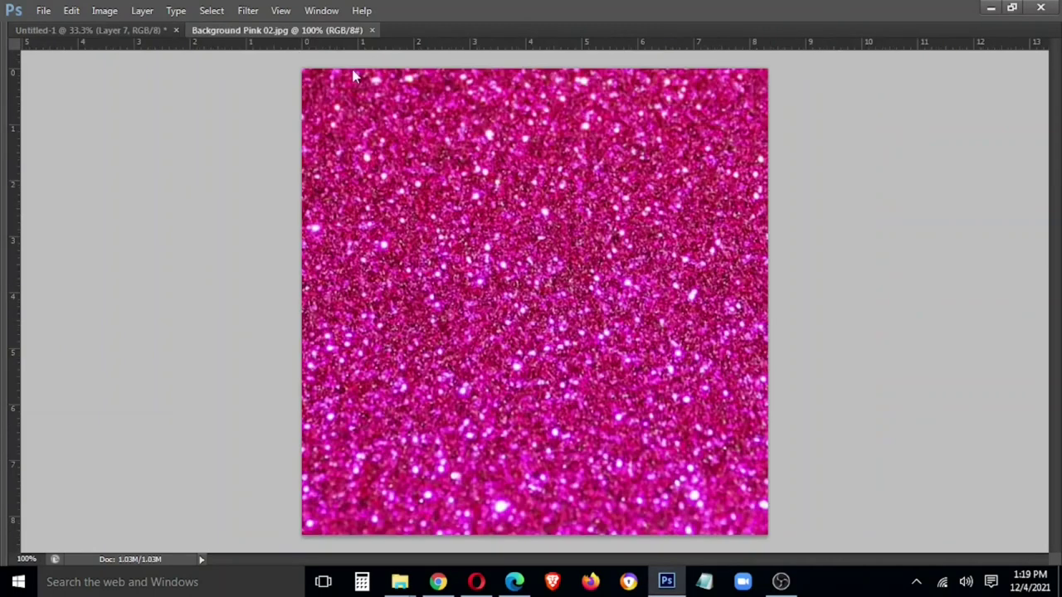
pyautogui.moveTo(274, 30); pyautogui.dragTo(158, 309)
pyautogui.moveTo(249, 415)
pyautogui.mouseDown()
pyautogui.moveTo(431, 291)
pyautogui.moveTo(331, 170)
pyautogui.mouseUp()
pyautogui.press('Tab')
pyautogui.hotkey('ctrl', 't')
pyautogui.press('Return')
# Stretch the glitter layer to cover the whole banner.
pyautogui.press('Tab')
pyautogui.hotkey('ctrl', 't')
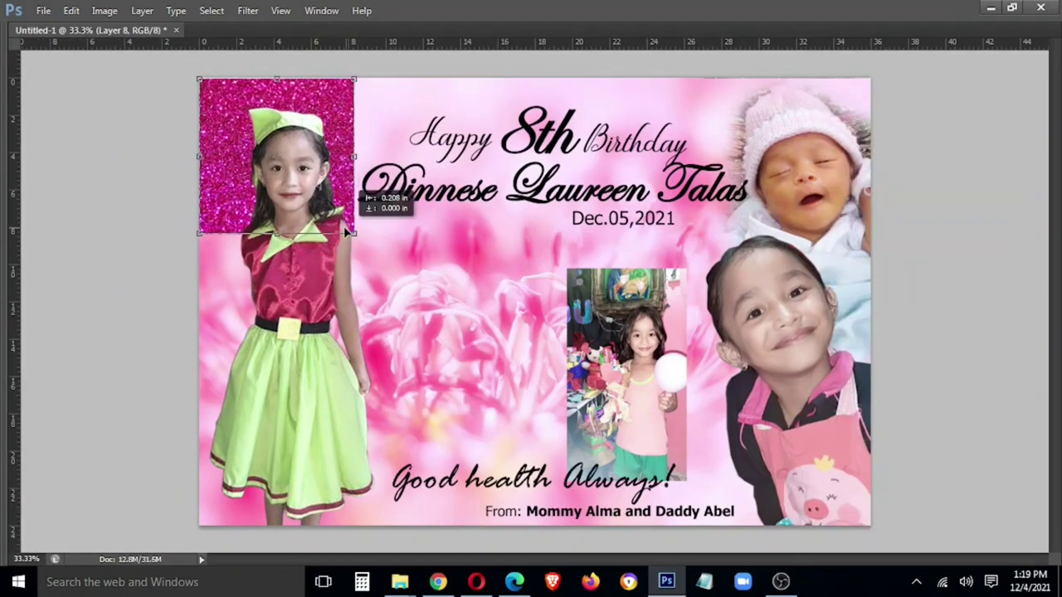
pyautogui.moveTo(349, 234); pyautogui.dragTo(758, 523)
pyautogui.moveTo(759, 303)
pyautogui.mouseDown()
pyautogui.moveTo(846, 340)
pyautogui.moveTo(887, 340)
pyautogui.mouseUp()
pyautogui.press('Return')
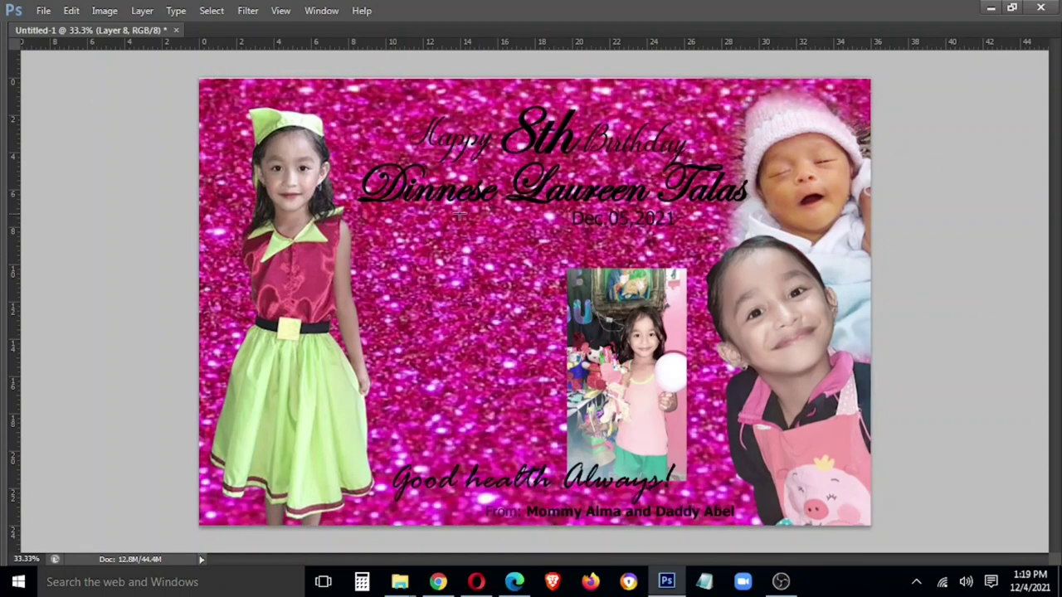
pyautogui.press('Return')
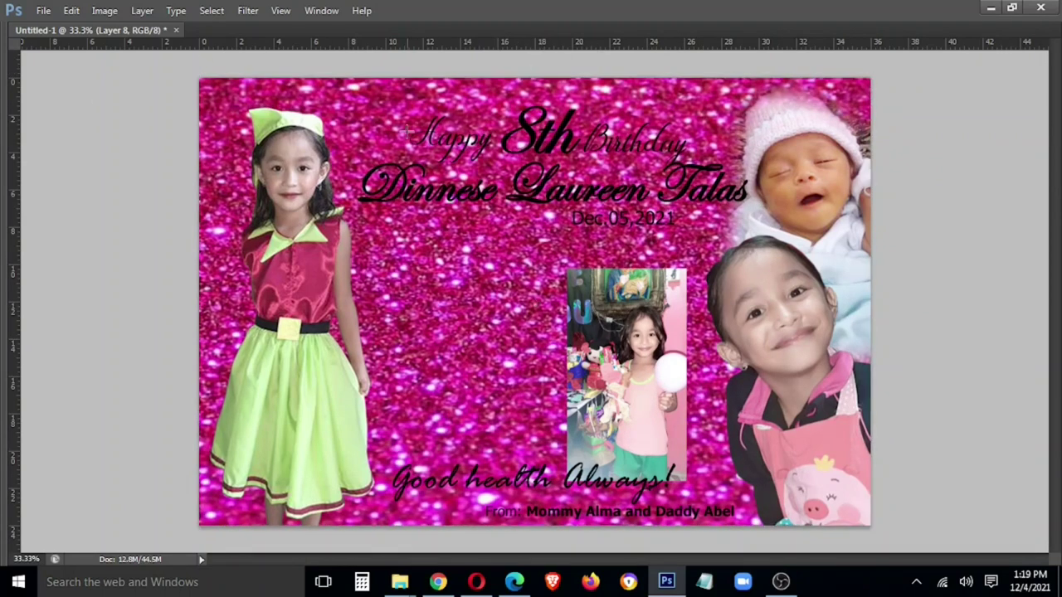
# Draw a rectangular selection just inside the banner edges.
pyautogui.moveTo(206, 85); pyautogui.dragTo(866, 516)
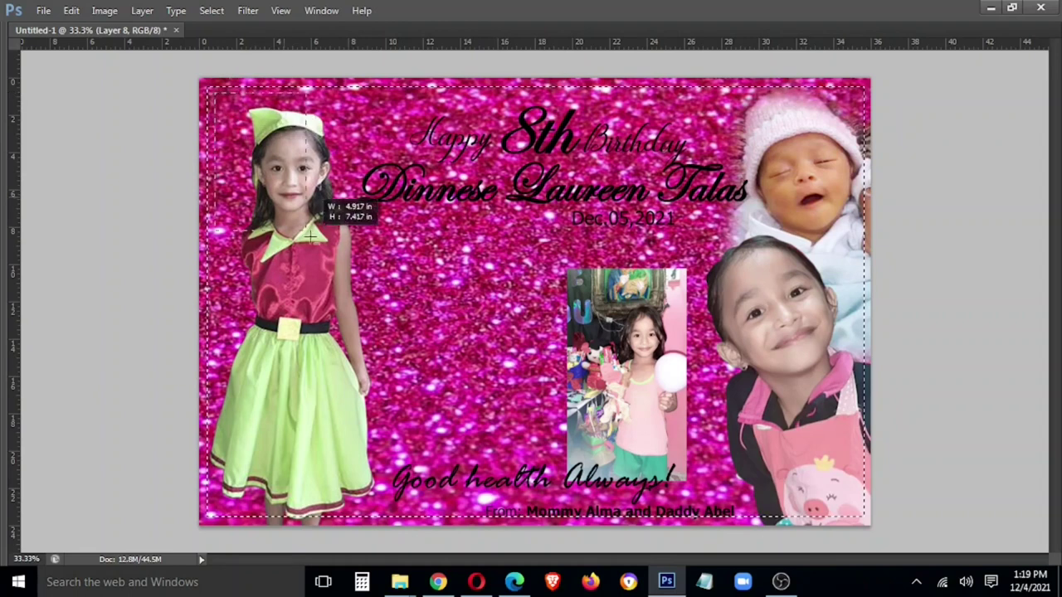
pyautogui.press('alt')
pyautogui.press('alt')
pyautogui.moveTo(216, 94); pyautogui.dragTo(859, 508)
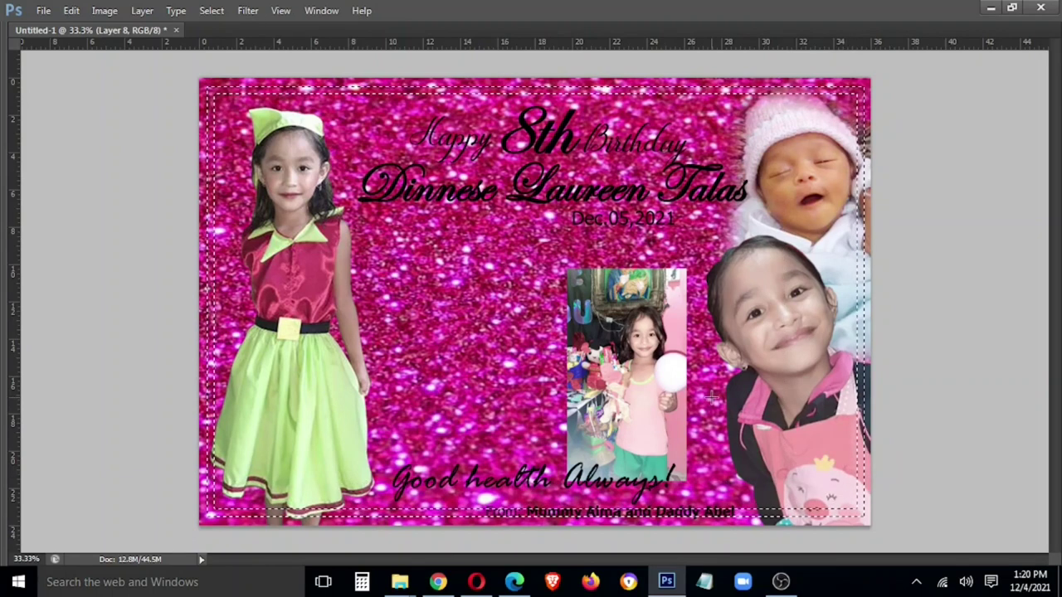
# Copy the selected glitter area into a new layer.
pyautogui.rightClick(705, 94)
pyautogui.click(772, 233)
pyautogui.press('Tab')
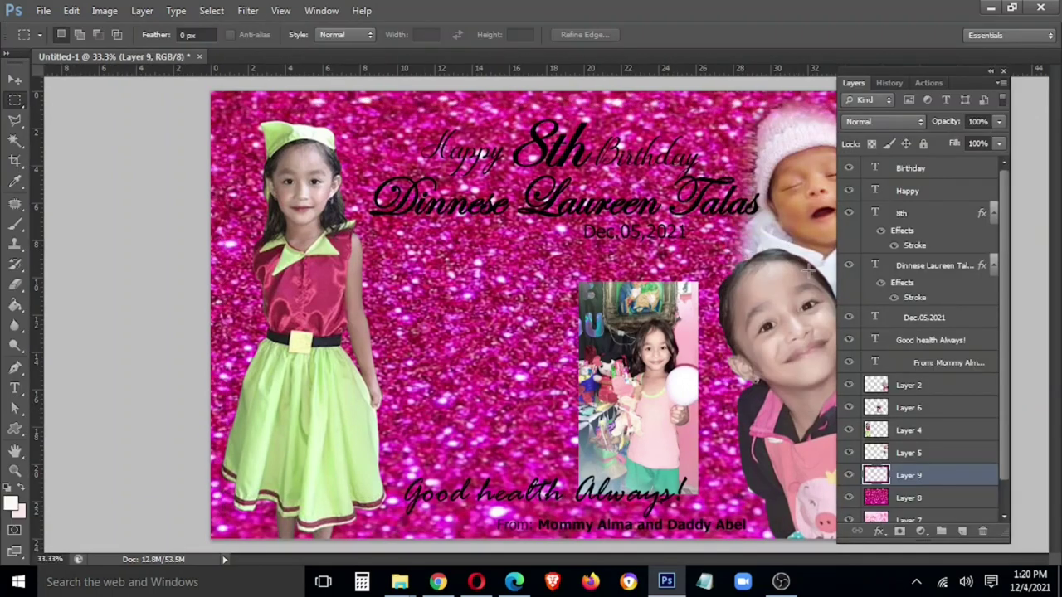
pyautogui.press('Tab')
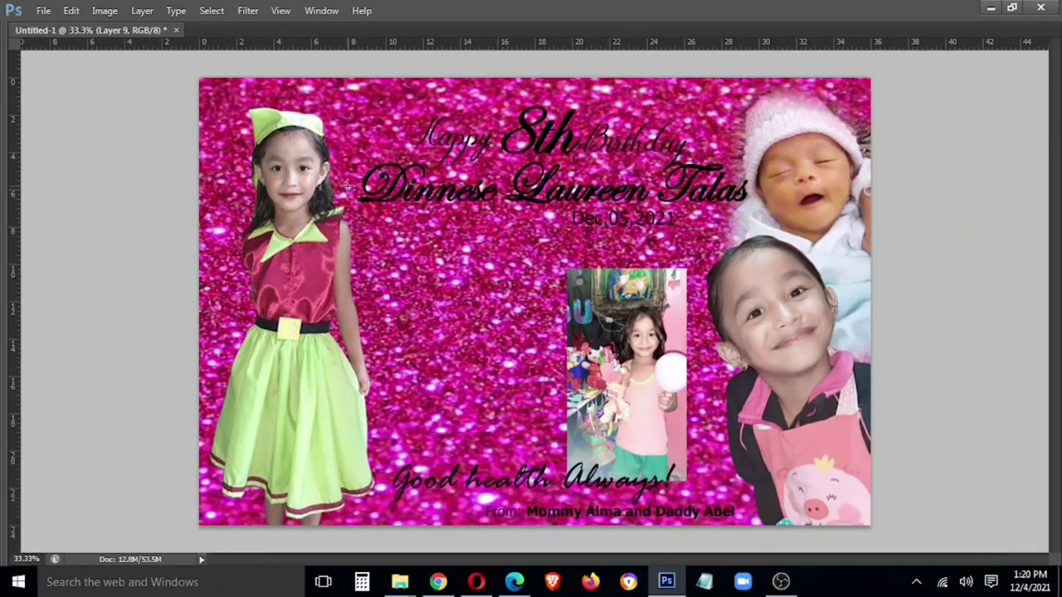
# Feather a centre selection by 50 and delete the glitter inside it on Layer 8.
pyautogui.moveTo(653, 404); pyautogui.dragTo(813, 465)
pyautogui.rightClick(612, 68)
pyautogui.click(666, 113)
pyautogui.write('50')
pyautogui.press('Return')
pyautogui.press('Tab')
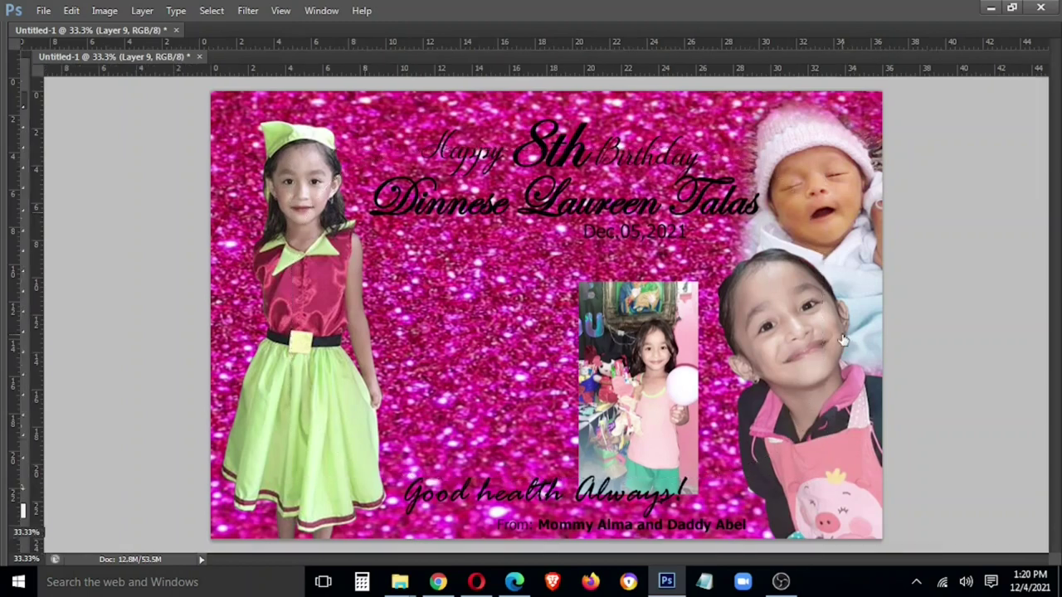
pyautogui.click(931, 499)
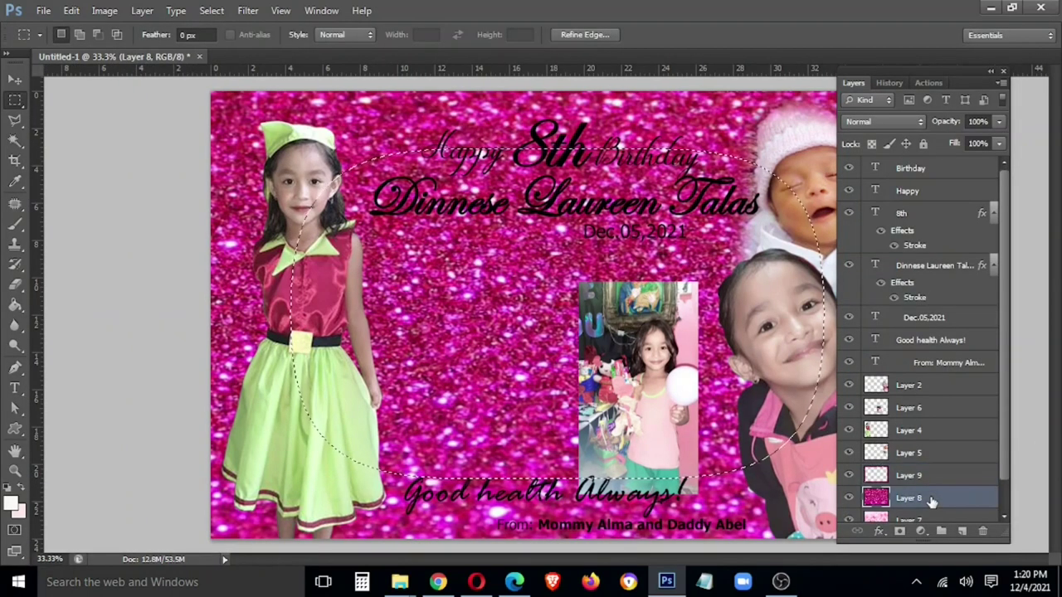
pyautogui.press('Delete')
pyautogui.press('Delete')
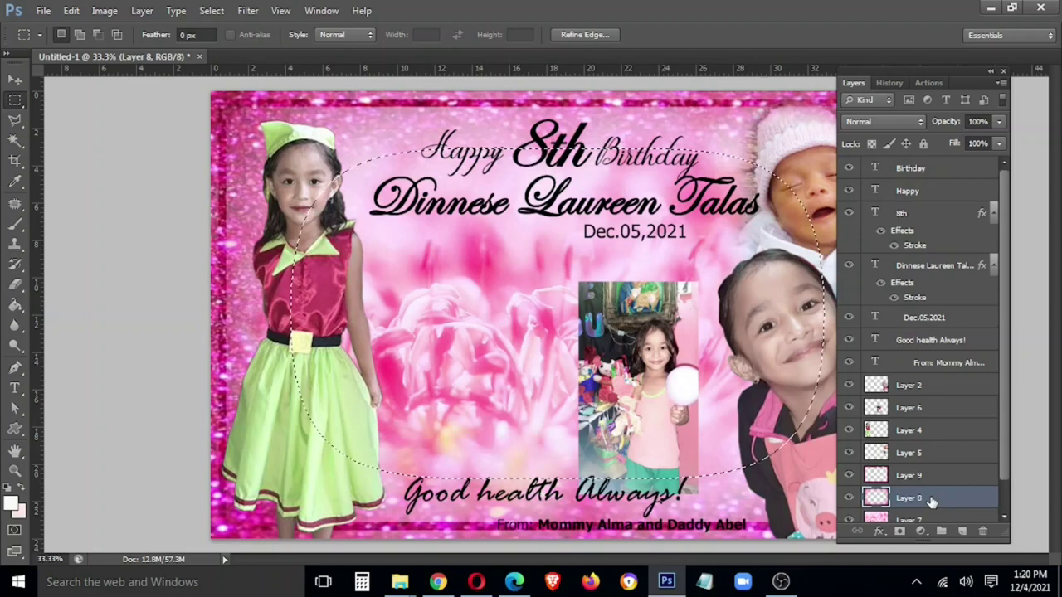
pyautogui.hotkey('ctrl', 'd')
# Add a Bevel & Emboss style to the glitter border on Layer 9.
pyautogui.press('v')
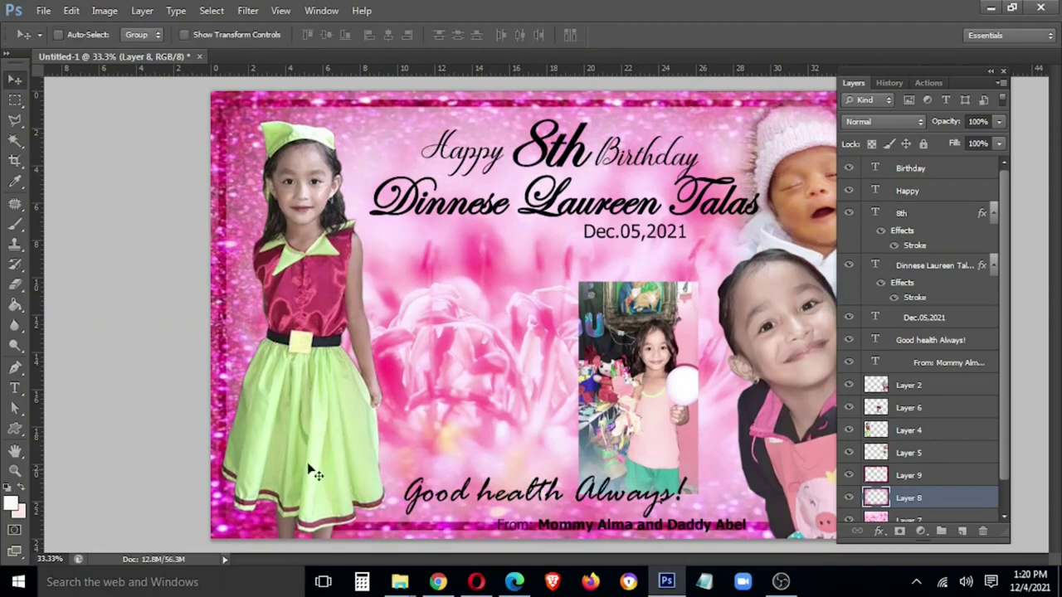
pyautogui.rightClick(213, 370)
pyautogui.click(249, 368)
pyautogui.rightClick(954, 473)
pyautogui.click(834, 42)
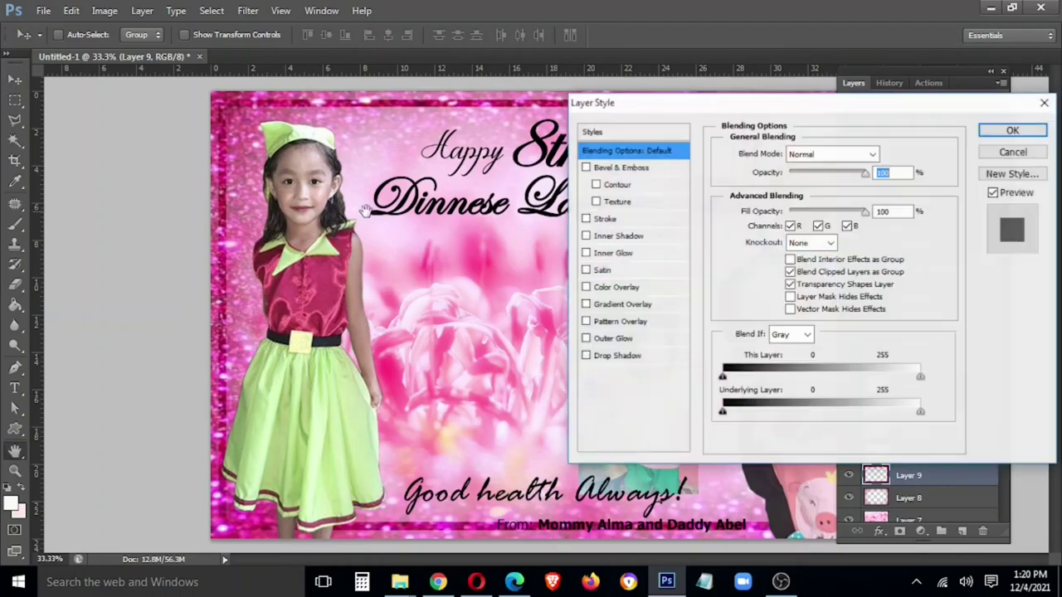
pyautogui.click(614, 169)
pyautogui.click(1011, 131)
# Darken the glitter border's midtones with a Curves adjustment.
pyautogui.hotkey('ctrl', 'm')
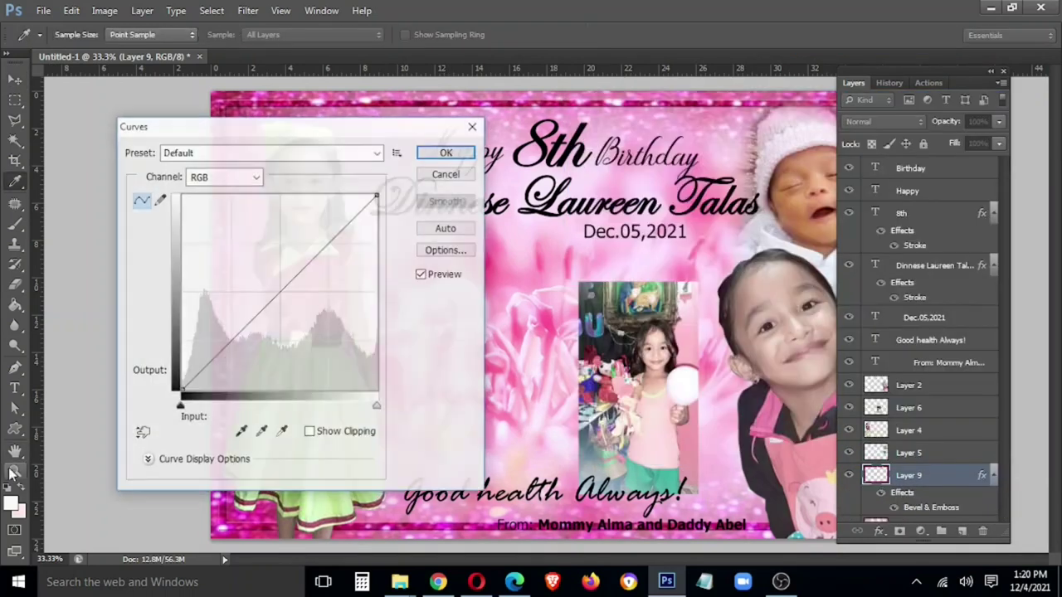
pyautogui.moveTo(273, 302); pyautogui.dragTo(297, 304)
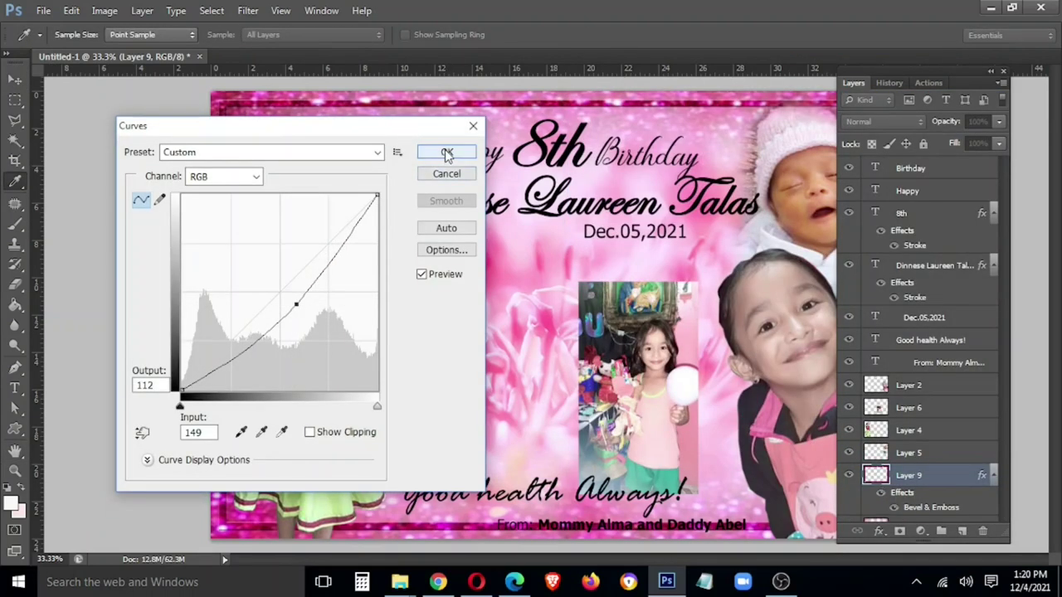
pyautogui.click(446, 154)
# Move the Good health Always! line up slightly.
pyautogui.press('v')
pyautogui.press('Tab')
pyautogui.moveTo(647, 493); pyautogui.dragTo(658, 476)
pyautogui.rightClick(660, 523)
# Nudge the From line slightly upward.
pyautogui.click(722, 429)
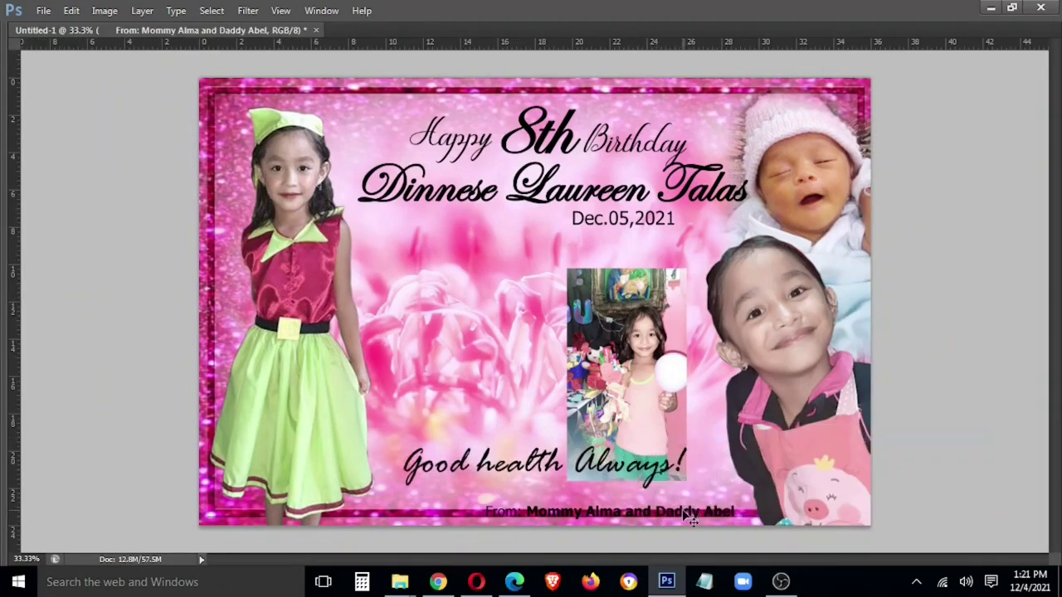
pyautogui.moveTo(686, 514); pyautogui.dragTo(692, 496)
pyautogui.press('Tab')
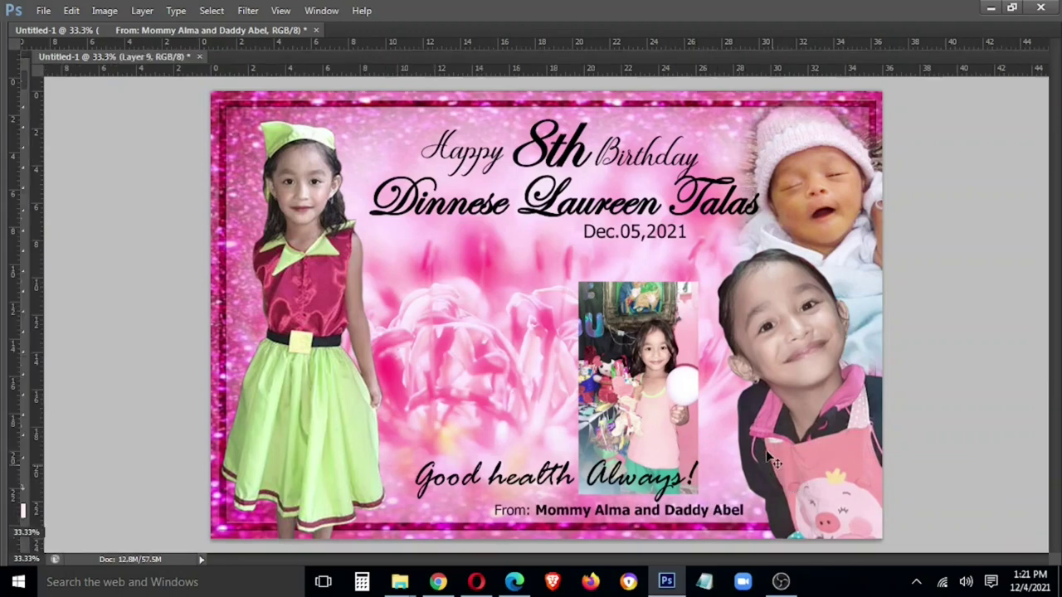
# Group the Happy, Birthday, Dec.05,2021 and From text layers together.
pyautogui.rightClick(493, 162)
pyautogui.click(523, 164)
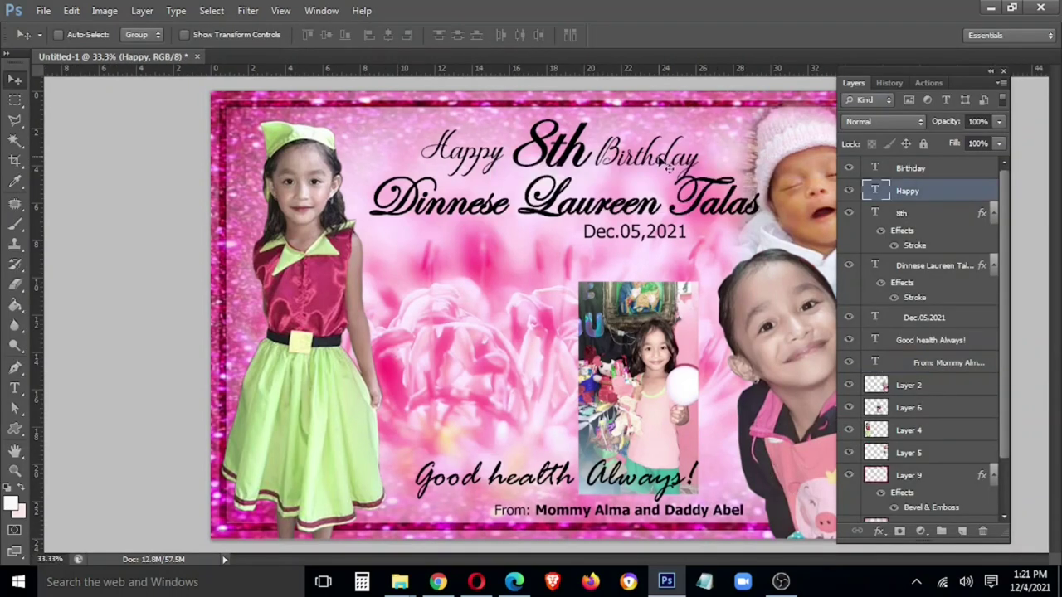
pyautogui.rightClick(660, 159)
pyautogui.keyDown('shift'); pyautogui.click(697, 166); pyautogui.keyUp('shift')
pyautogui.rightClick(660, 235)
pyautogui.keyDown('shift'); pyautogui.click(709, 236); pyautogui.keyUp('shift')
pyautogui.rightClick(670, 508)
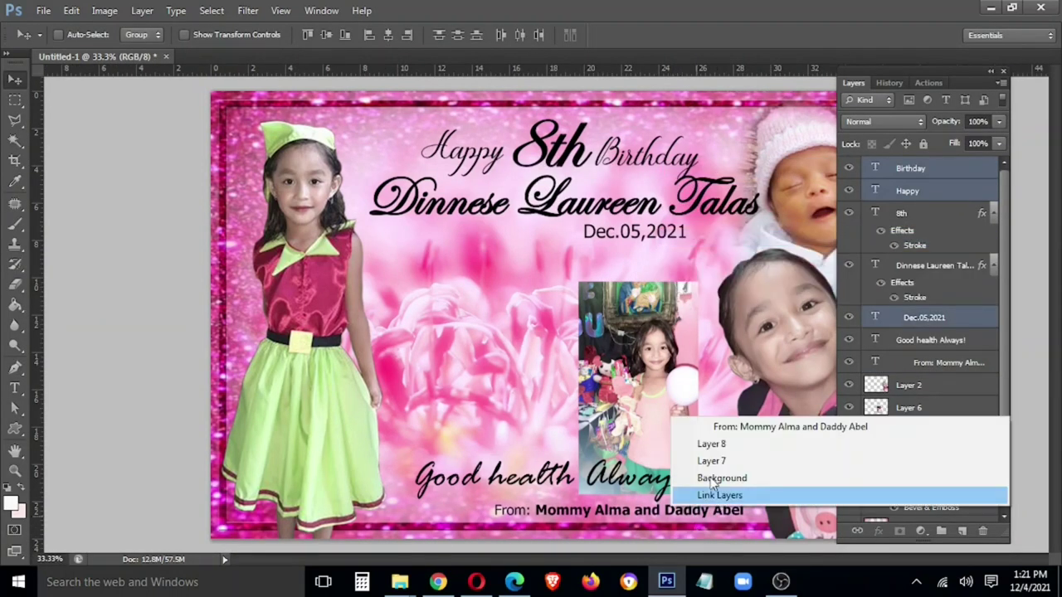
pyautogui.keyDown('shift'); pyautogui.click(750, 428); pyautogui.keyUp('shift')
pyautogui.hotkey('ctrl', 'g')
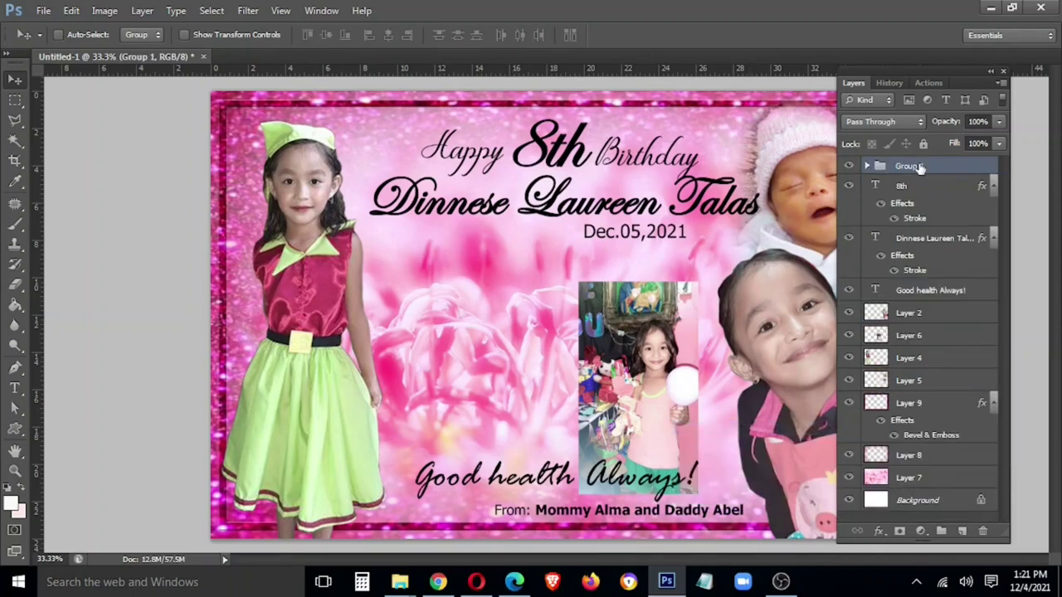
# Give the red group a dark red #970000 Color Overlay.
pyautogui.rightClick(919, 168)
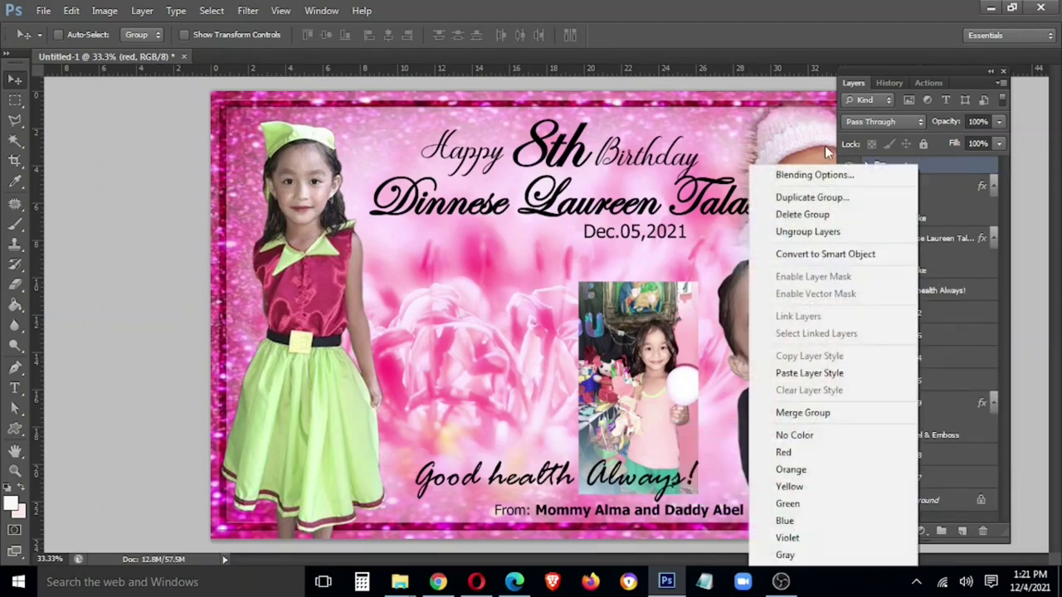
pyautogui.click(806, 174)
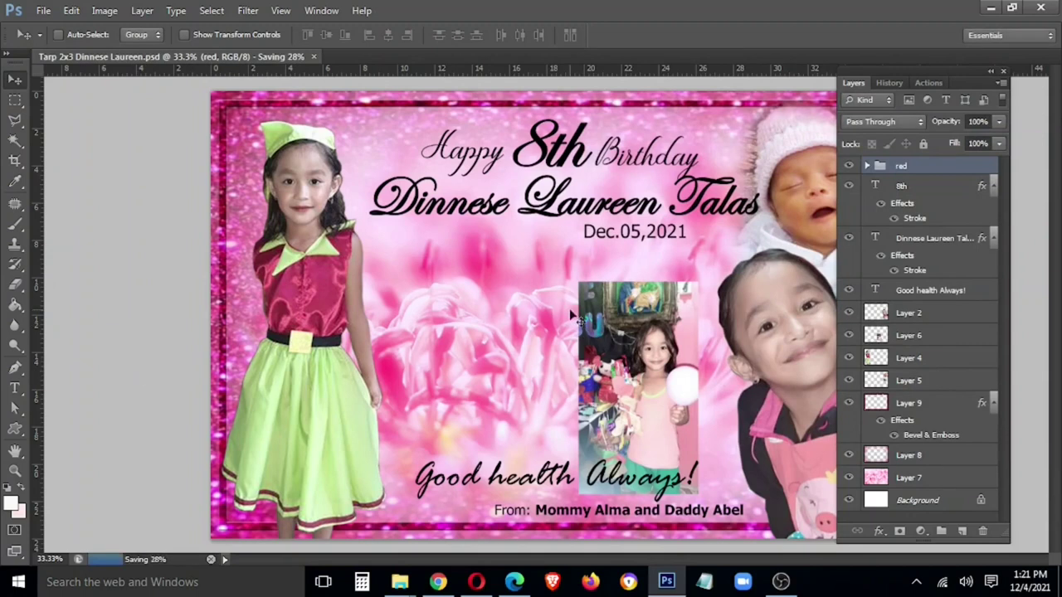
pyautogui.rightClick(920, 172)
pyautogui.click(806, 173)
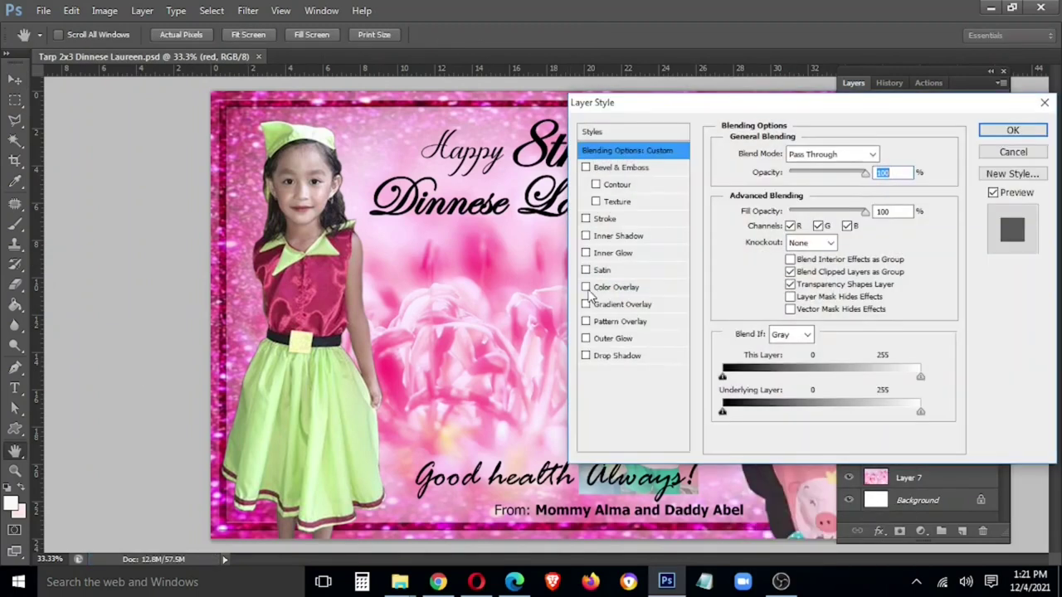
pyautogui.moveTo(755, 112); pyautogui.dragTo(332, 301)
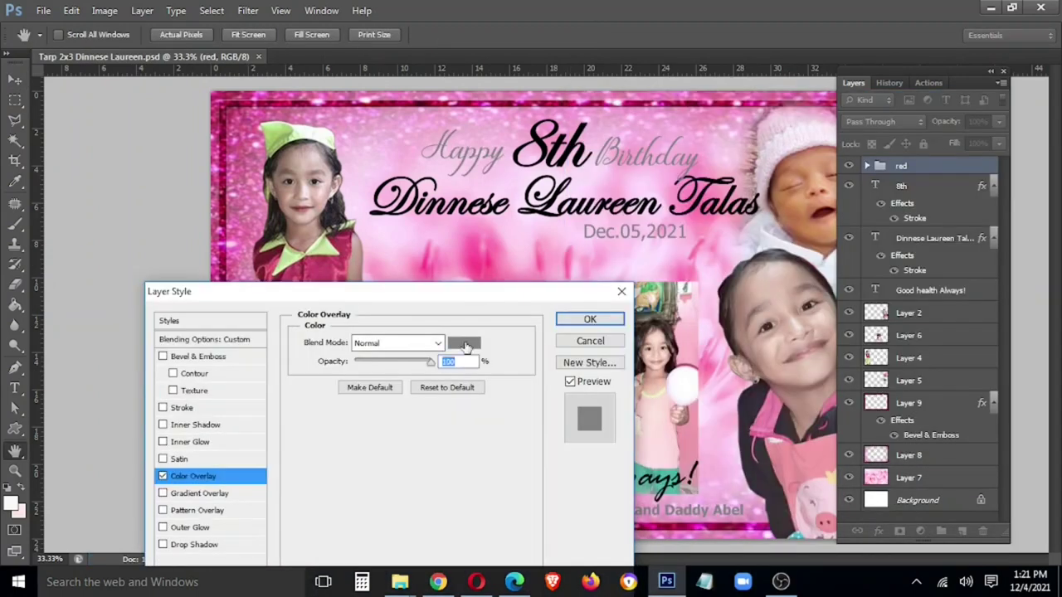
pyautogui.click(466, 346)
pyautogui.moveTo(271, 198); pyautogui.dragTo(266, 171)
pyautogui.moveTo(223, 258); pyautogui.dragTo(262, 252)
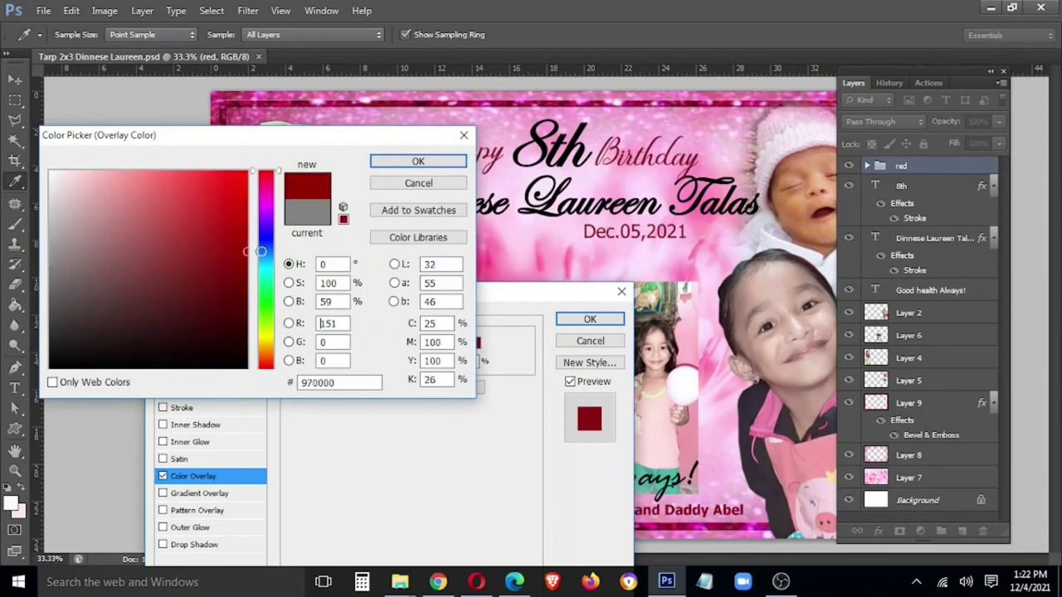
pyautogui.click(418, 161)
# Add a white #ffffff 10 px Stroke to the red group and apply the styles.
pyautogui.click(182, 407)
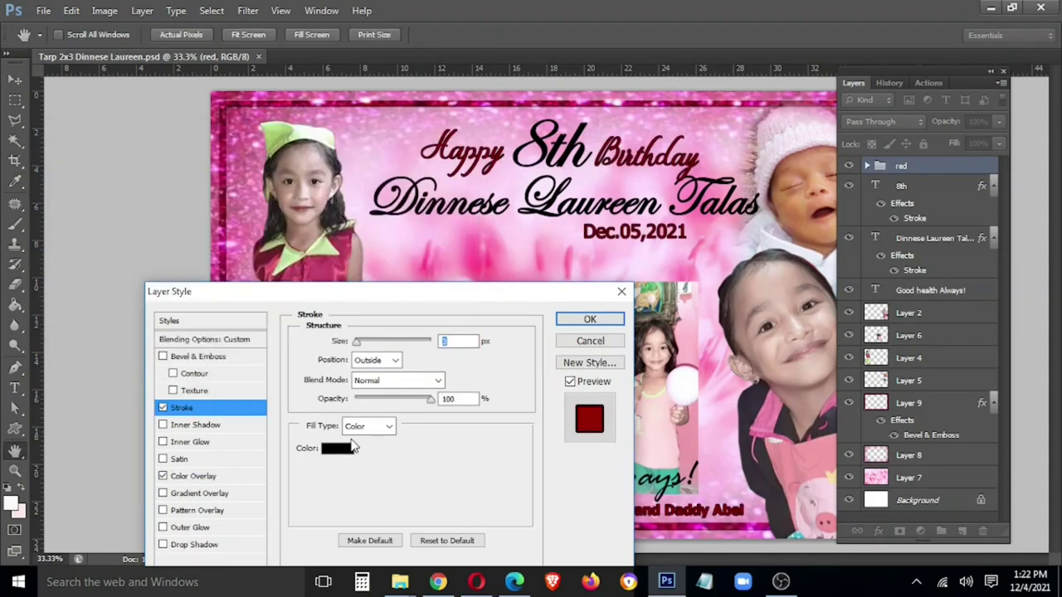
pyautogui.click(337, 448)
pyautogui.doubleClick(314, 382)
pyautogui.write('ffffff')
pyautogui.click(418, 161)
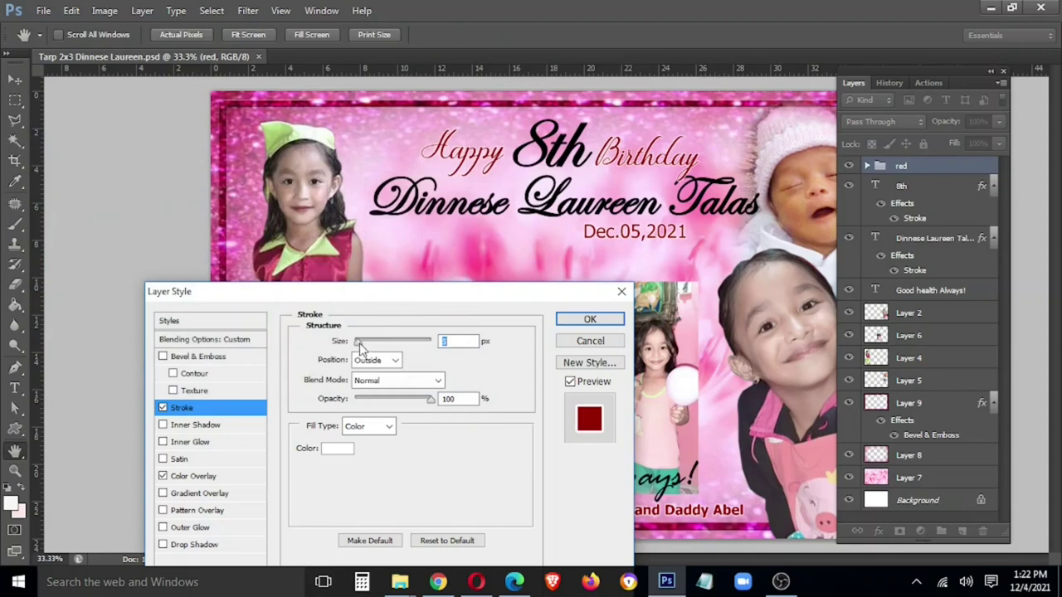
pyautogui.moveTo(359, 344); pyautogui.dragTo(364, 347)
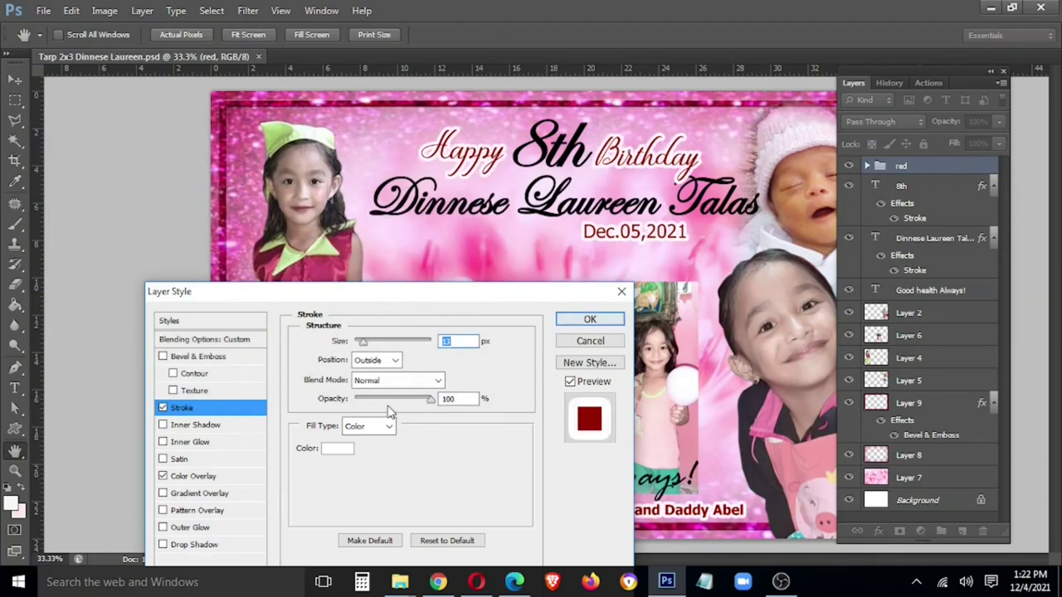
pyautogui.moveTo(363, 342); pyautogui.dragTo(362, 341)
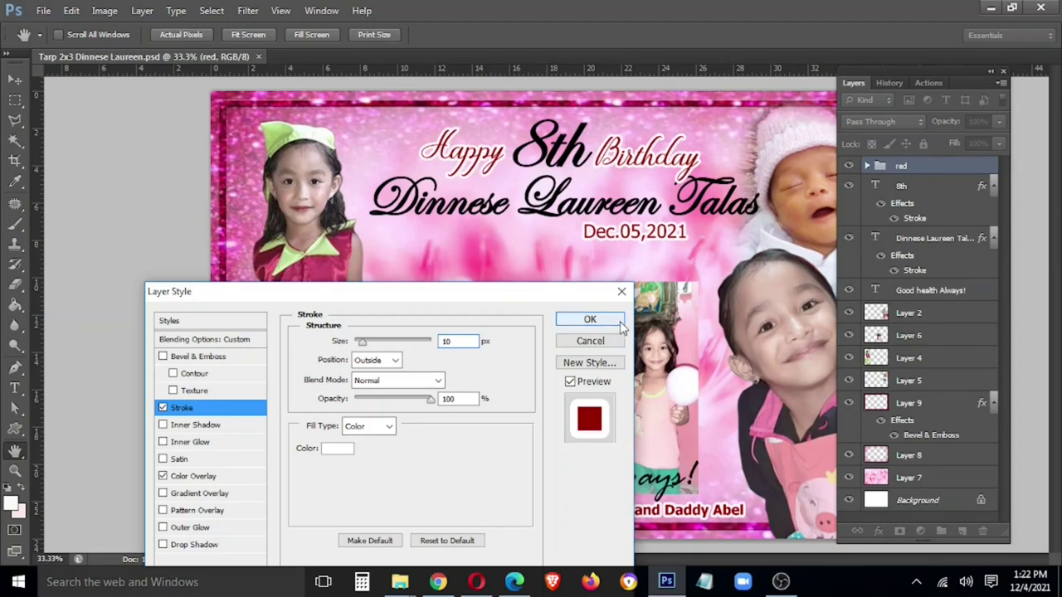
pyautogui.click(590, 320)
# Select the 8th and name text layers.
pyautogui.rightClick(556, 154)
pyautogui.click(572, 178)
pyautogui.rightClick(563, 201)
pyautogui.keyDown('shift'); pyautogui.click(581, 224); pyautogui.keyUp('shift')
# Add Good health Always! to the selection and group the three layers as Pink.
pyautogui.rightClick(556, 512)
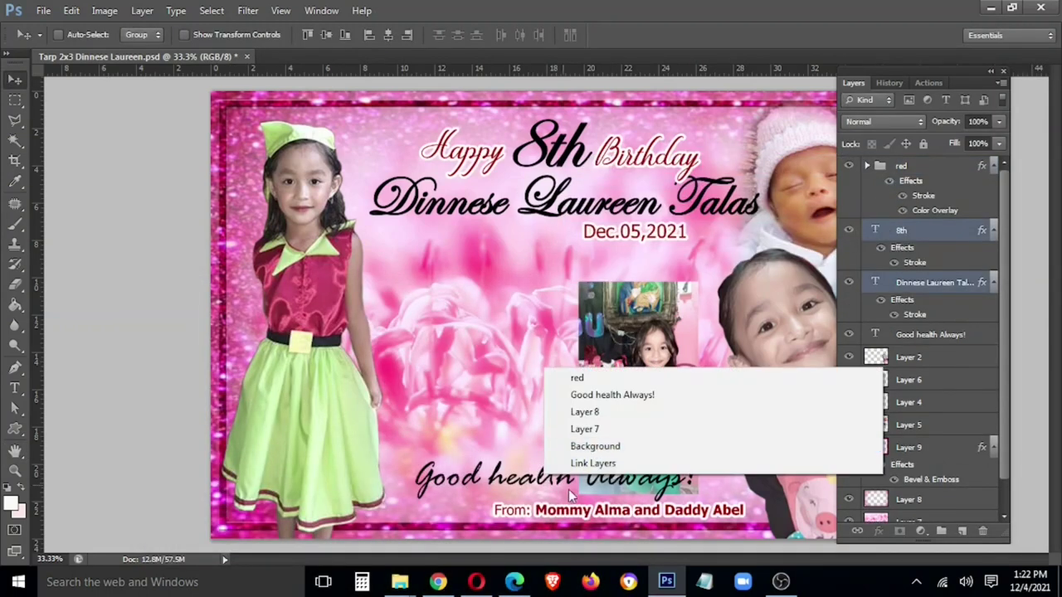
pyautogui.keyDown('shift'); pyautogui.click(602, 395); pyautogui.keyUp('shift')
pyautogui.hotkey('ctrl', 'g')
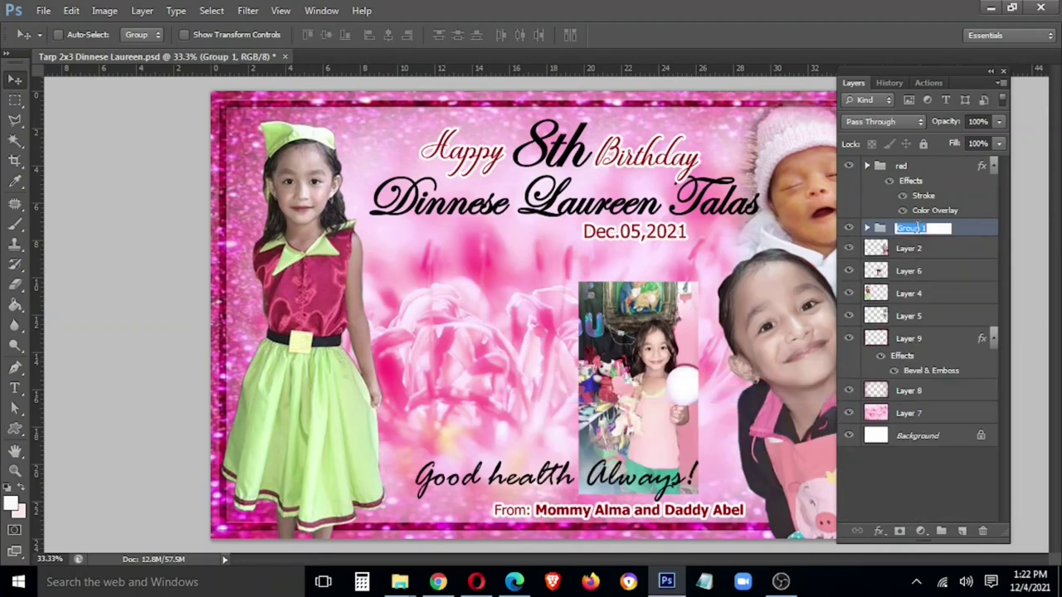
# Give the Pink group a strong pink #ed0059 Color Overlay.
pyautogui.rightClick(919, 235)
pyautogui.click(796, 173)
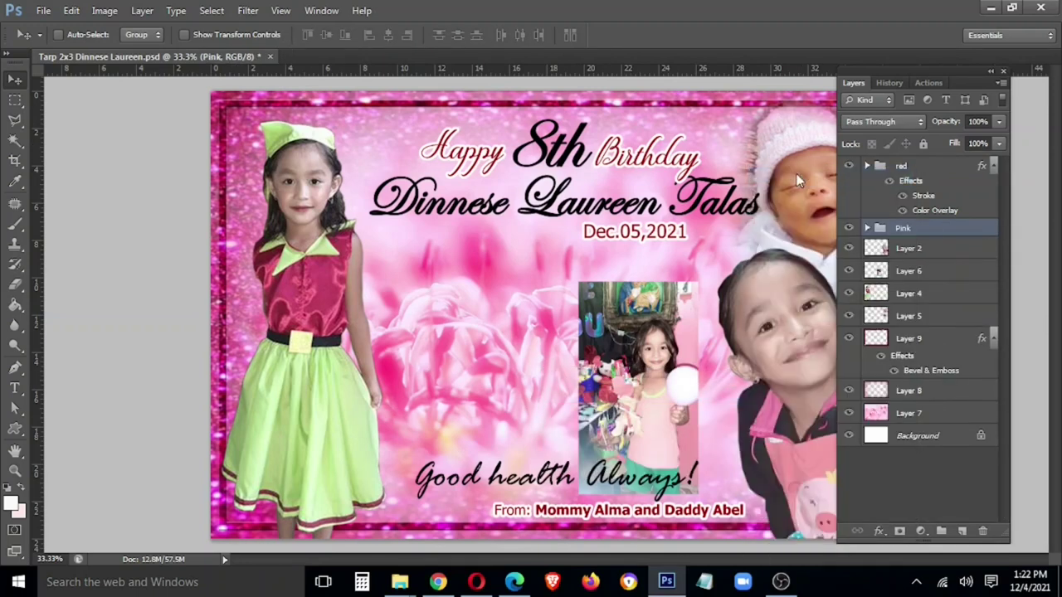
pyautogui.moveTo(251, 285)
pyautogui.mouseDown()
pyautogui.moveTo(154, 110)
pyautogui.moveTo(206, 105)
pyautogui.mouseUp()
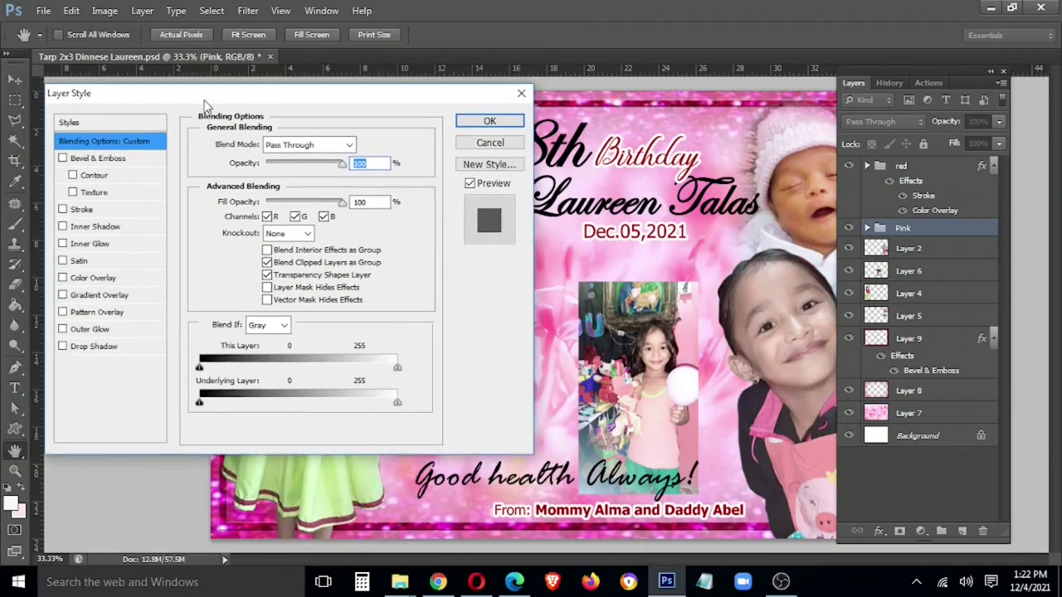
pyautogui.click(93, 278)
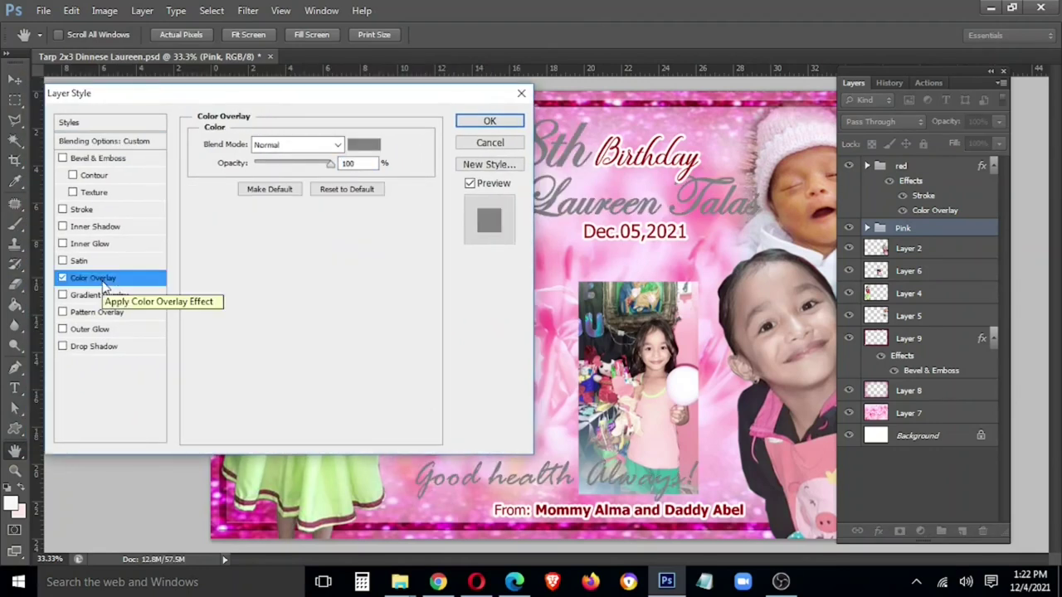
pyautogui.click(360, 147)
pyautogui.click(270, 184)
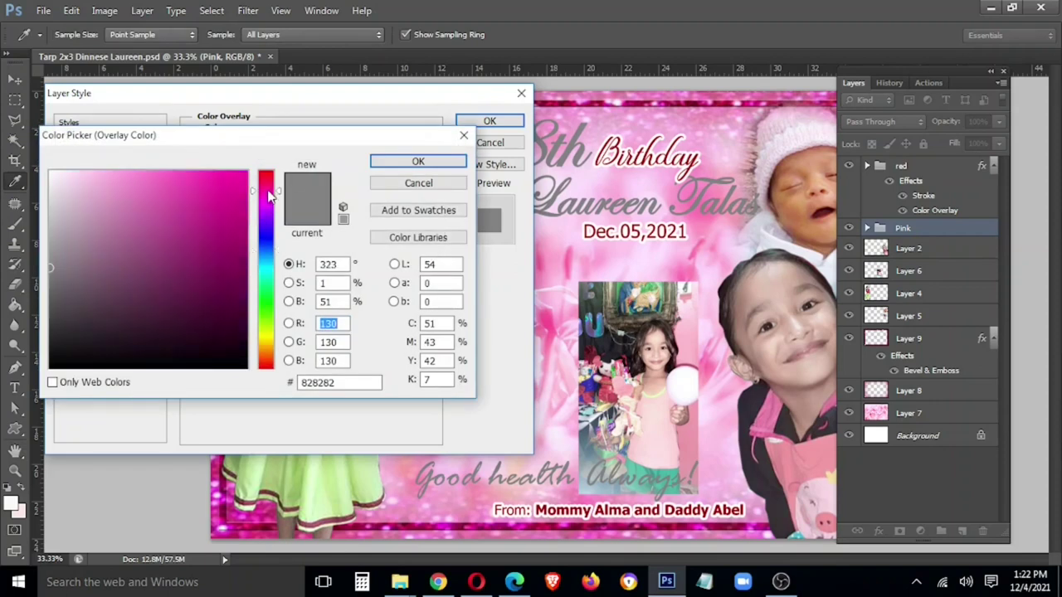
pyautogui.click(418, 160)
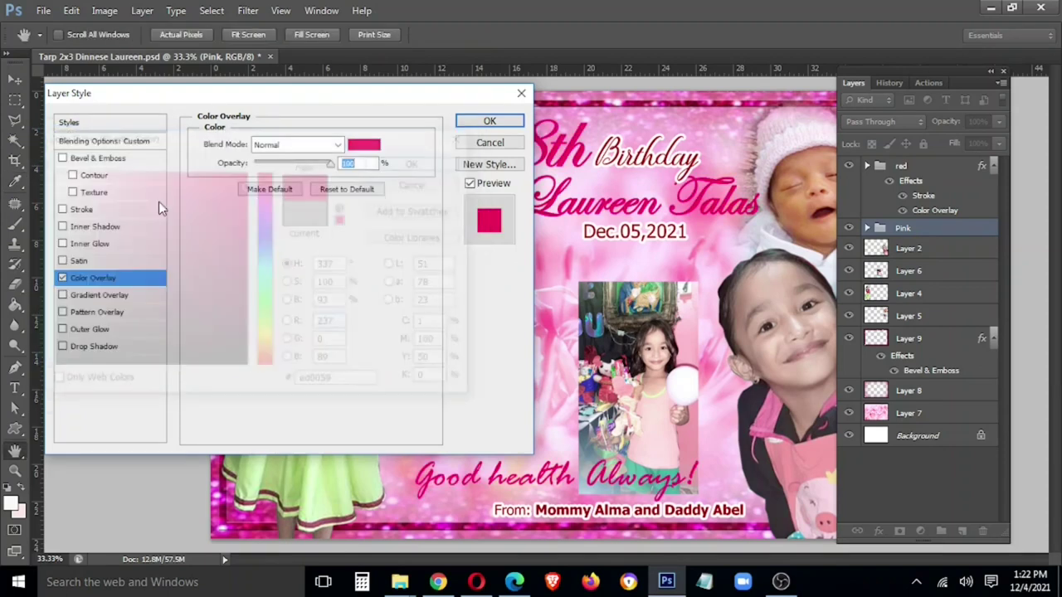
# Add a pale yellow Stroke and an Outer Glow to the Pink group.
pyautogui.click(158, 208)
pyautogui.click(241, 248)
pyautogui.click(266, 336)
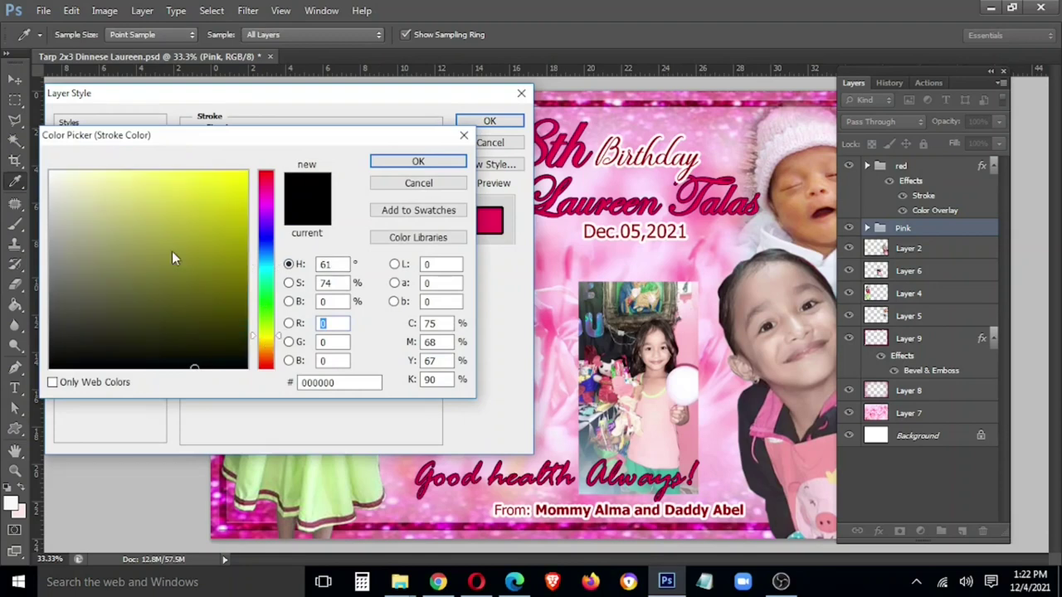
pyautogui.click(98, 170)
pyautogui.click(419, 163)
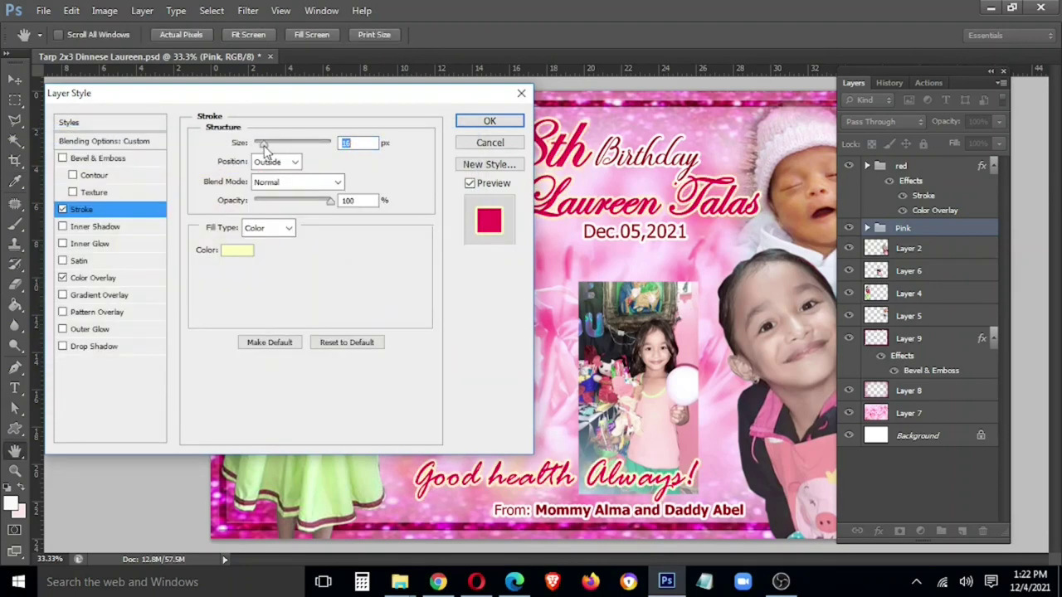
pyautogui.click(150, 331)
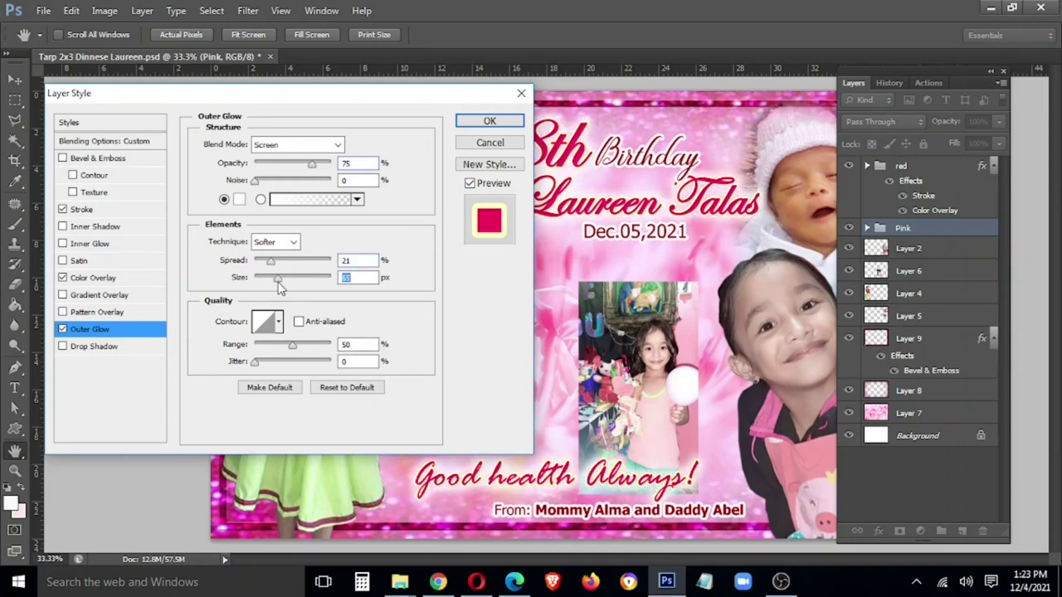
pyautogui.click(488, 122)
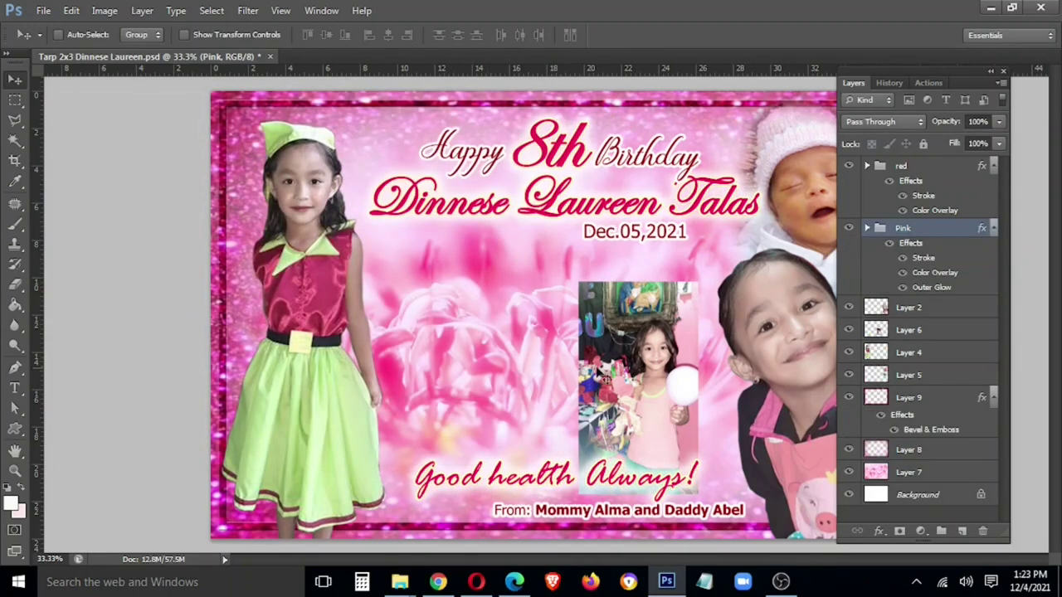
# Select Layer 6 and scale the balloon-girl photo to about 163%, shifted slightly left.
pyautogui.rightClick(682, 388)
pyautogui.click(711, 434)
pyautogui.moveTo(656, 393)
pyautogui.mouseDown()
pyautogui.moveTo(592, 409)
pyautogui.moveTo(592, 436)
pyautogui.mouseUp()
pyautogui.hotkey('ctrl', 't')
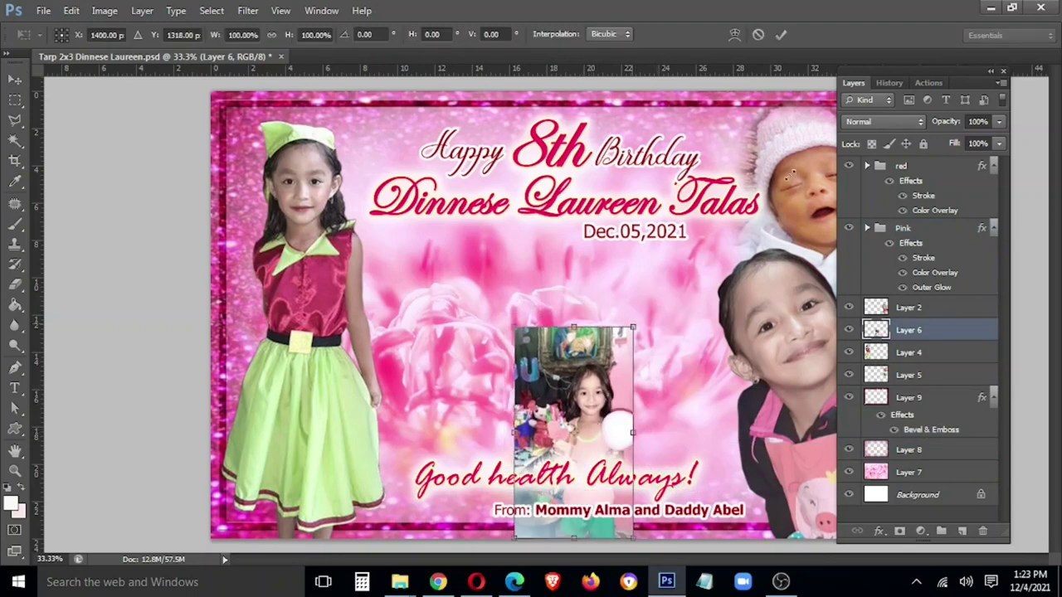
pyautogui.moveTo(633, 328); pyautogui.dragTo(708, 193)
pyautogui.moveTo(636, 362); pyautogui.dragTo(591, 362)
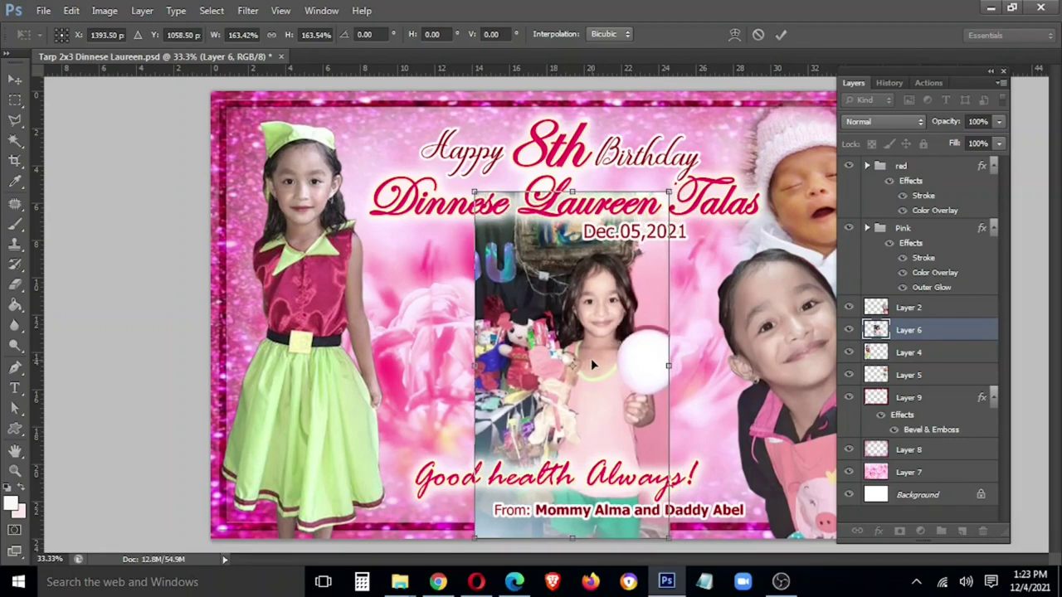
pyautogui.press('Return')
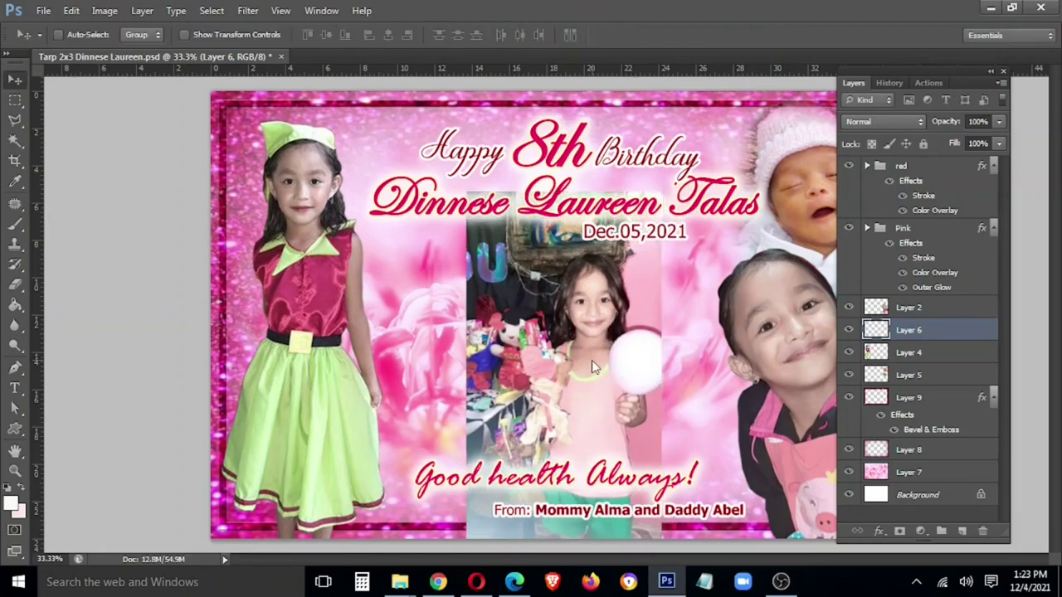
# Start a Lasso outline around the middle girl, tracing up along her arm.
pyautogui.scroll(1, 579, 422)
pyautogui.scroll(1, 711, 434)
pyautogui.scroll(-3, 711, 434)
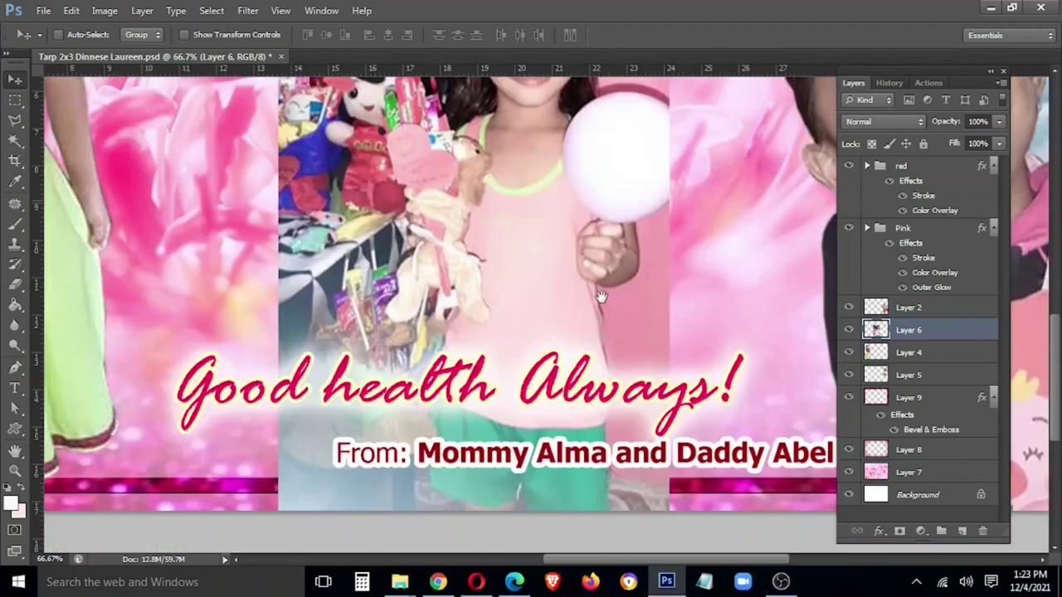
pyautogui.scroll(-3, 564, 442)
pyautogui.scroll(3, 564, 442)
pyautogui.hscroll(-3, 515, 398)
pyautogui.press('l')
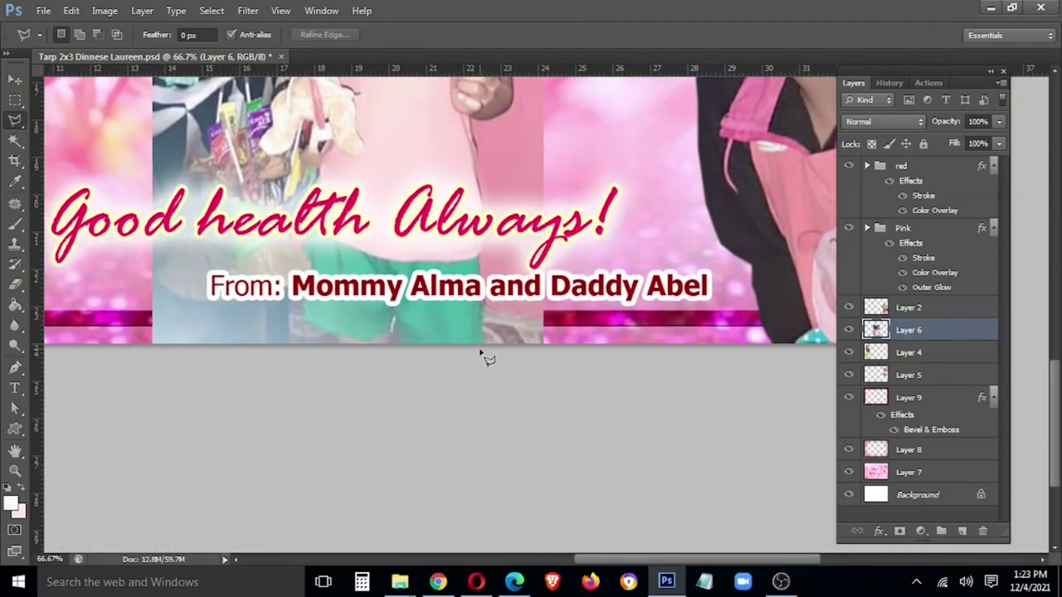
pyautogui.moveTo(481, 246); pyautogui.dragTo(472, 123)
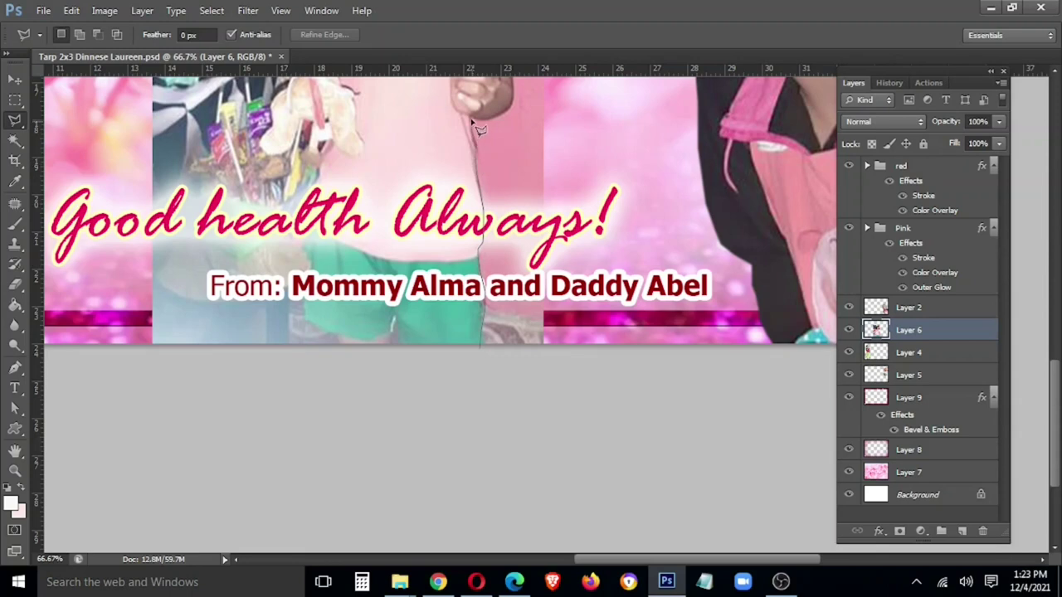
pyautogui.scroll(1, 480, 126)
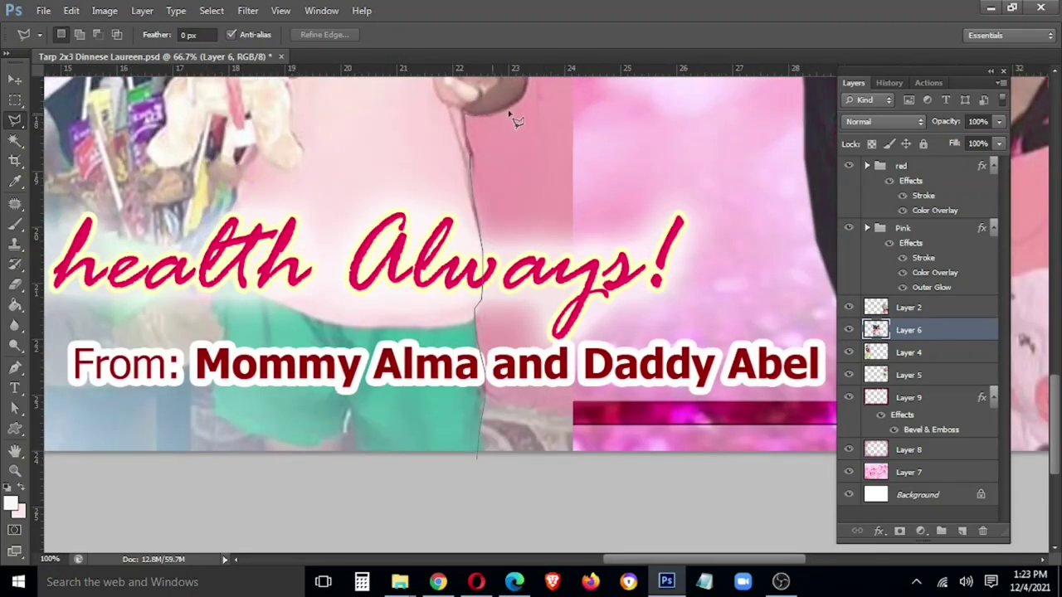
pyautogui.scroll(3, 522, 158)
pyautogui.moveTo(509, 290)
pyautogui.mouseDown()
pyautogui.moveTo(510, 262)
pyautogui.moveTo(603, 246)
pyautogui.mouseUp()
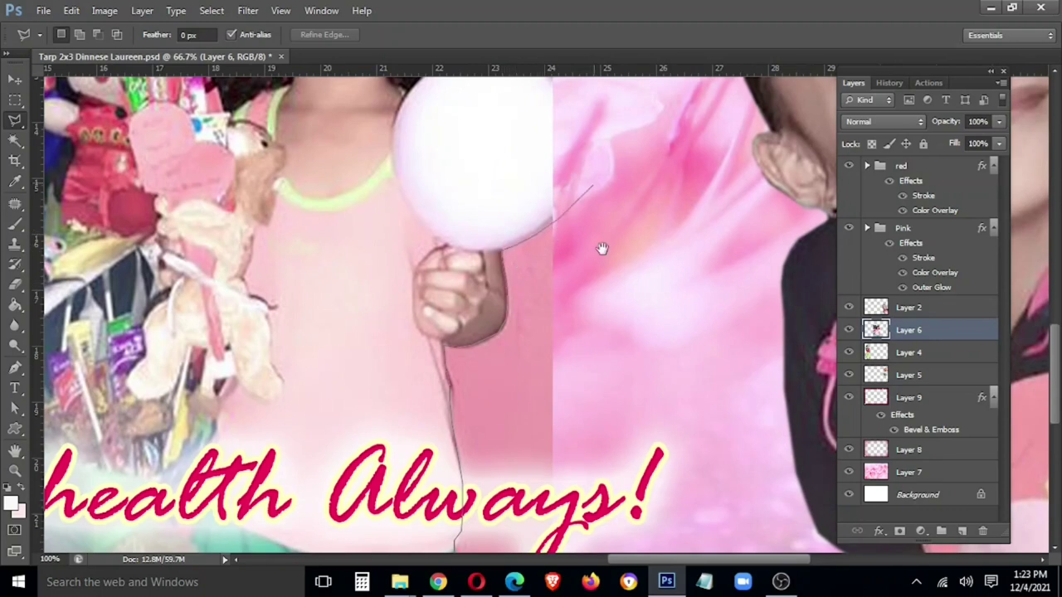
# Continue the Lasso outline around her hair, the doll and the plush toy.
pyautogui.scroll(5, 602, 247)
pyautogui.moveTo(629, 419)
pyautogui.mouseDown()
pyautogui.moveTo(555, 379)
pyautogui.moveTo(493, 385)
pyautogui.moveTo(486, 336)
pyautogui.mouseUp()
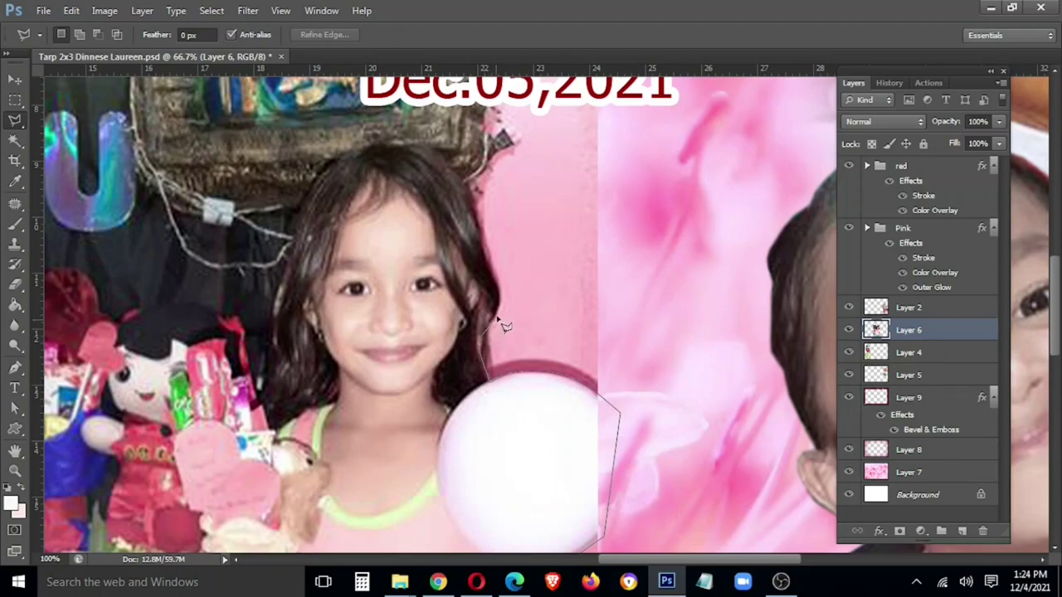
pyautogui.moveTo(492, 272)
pyautogui.mouseDown()
pyautogui.moveTo(476, 197)
pyautogui.moveTo(438, 158)
pyautogui.moveTo(344, 156)
pyautogui.moveTo(312, 196)
pyautogui.moveTo(262, 405)
pyautogui.moveTo(578, 129)
pyautogui.moveTo(569, 166)
pyautogui.moveTo(546, 179)
pyautogui.moveTo(541, 160)
pyautogui.moveTo(546, 178)
pyautogui.moveTo(524, 179)
pyautogui.moveTo(514, 141)
pyautogui.moveTo(463, 168)
pyautogui.moveTo(464, 255)
pyautogui.mouseUp()
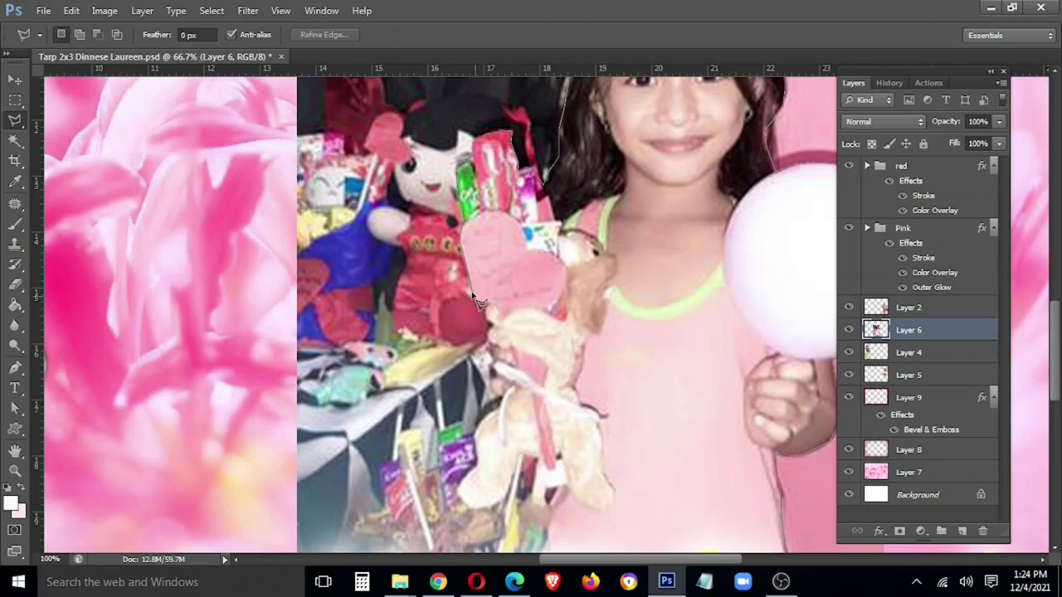
pyautogui.moveTo(473, 293); pyautogui.dragTo(478, 307)
pyautogui.moveTo(501, 335)
pyautogui.mouseDown()
pyautogui.moveTo(488, 255)
pyautogui.moveTo(487, 329)
pyautogui.mouseUp()
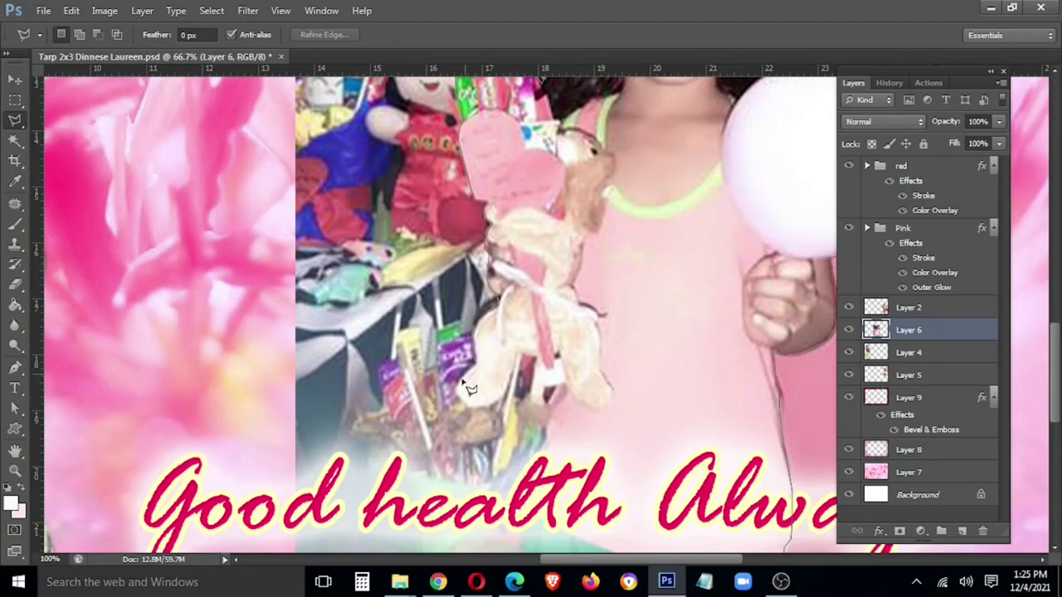
pyautogui.moveTo(476, 412)
pyautogui.mouseDown()
pyautogui.moveTo(550, 365)
pyautogui.moveTo(530, 561)
pyautogui.moveTo(495, 393)
pyautogui.moveTo(483, 449)
pyautogui.moveTo(544, 507)
pyautogui.moveTo(597, 514)
pyautogui.moveTo(615, 463)
pyautogui.moveTo(630, 498)
pyautogui.moveTo(672, 524)
pyautogui.moveTo(745, 503)
pyautogui.mouseUp()
# Feather the girl selection by 2 px.
pyautogui.rightClick(692, 149)
pyautogui.click(746, 204)
pyautogui.write('2')
pyautogui.press('Return')
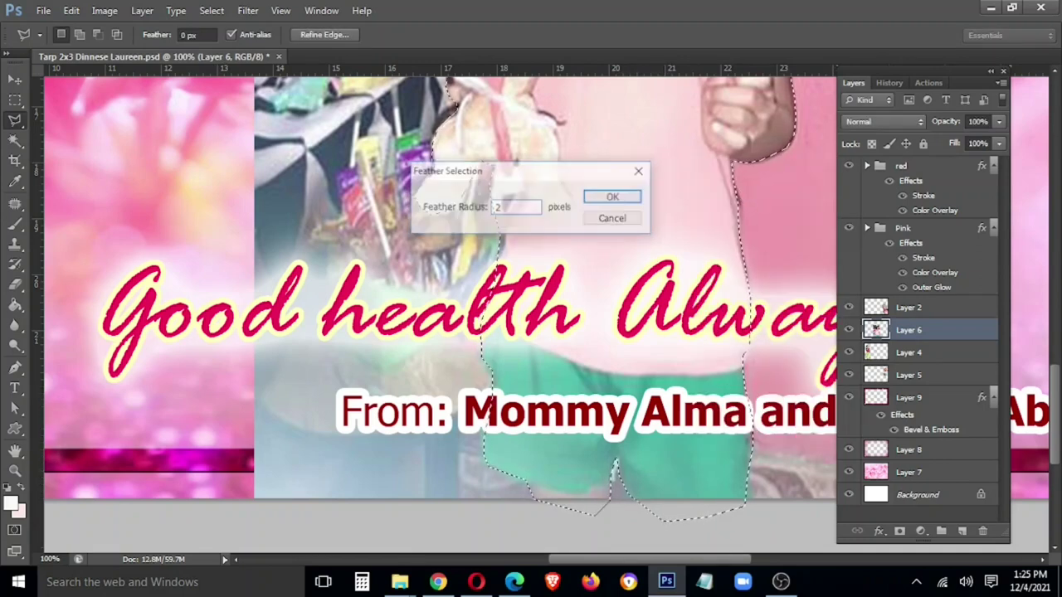
# Copy the feathered girl selection onto a new Layer 10 via Layer Via Copy.
pyautogui.press('m')
pyautogui.rightClick(685, 217)
pyautogui.click(711, 338)
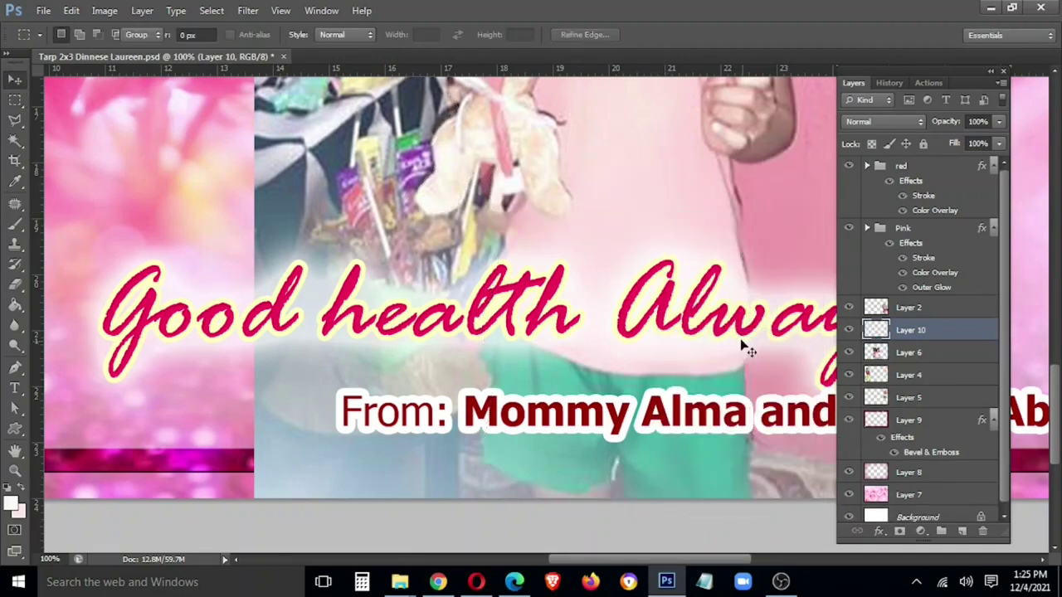
pyautogui.press('v')
pyautogui.rightClick(361, 184)
pyautogui.click(382, 209)
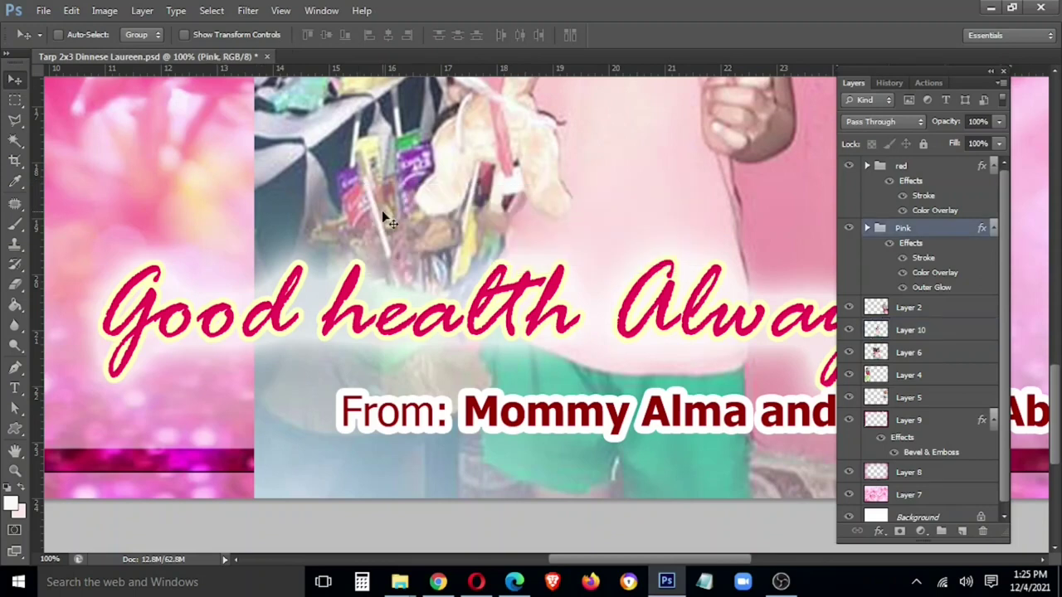
# Delete Layer 6, the original middle photo.
pyautogui.hotkey('ctrl', '-')
pyautogui.hotkey('ctrl', '-')
pyautogui.hotkey('ctrl', '-')
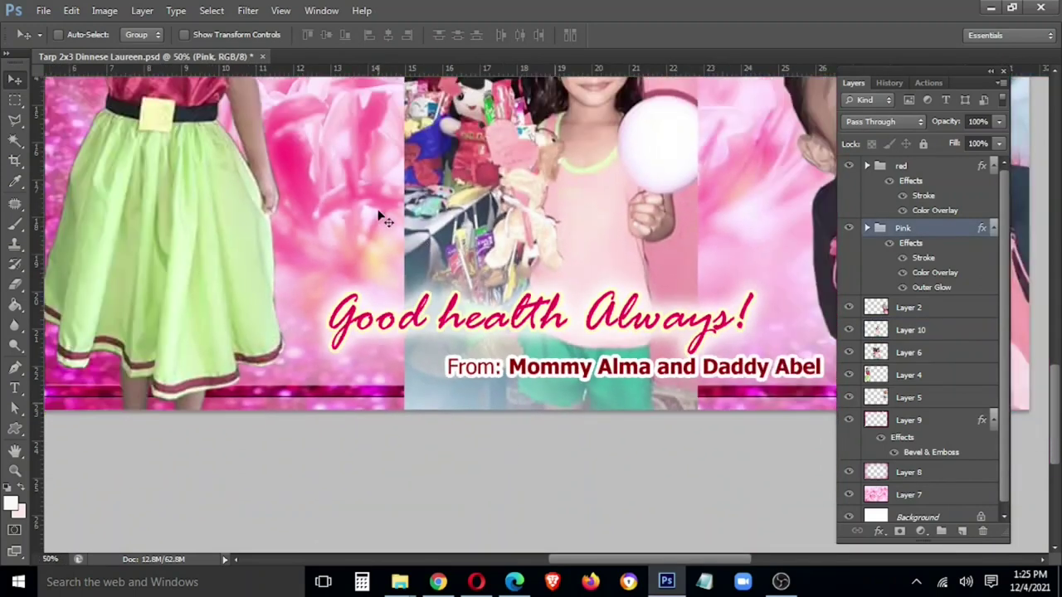
pyautogui.keyDown('ctrl'); pyautogui.click(375, 216); pyautogui.keyUp('ctrl')
pyautogui.rightClick(500, 353)
pyautogui.click(521, 395)
pyautogui.press('Delete')
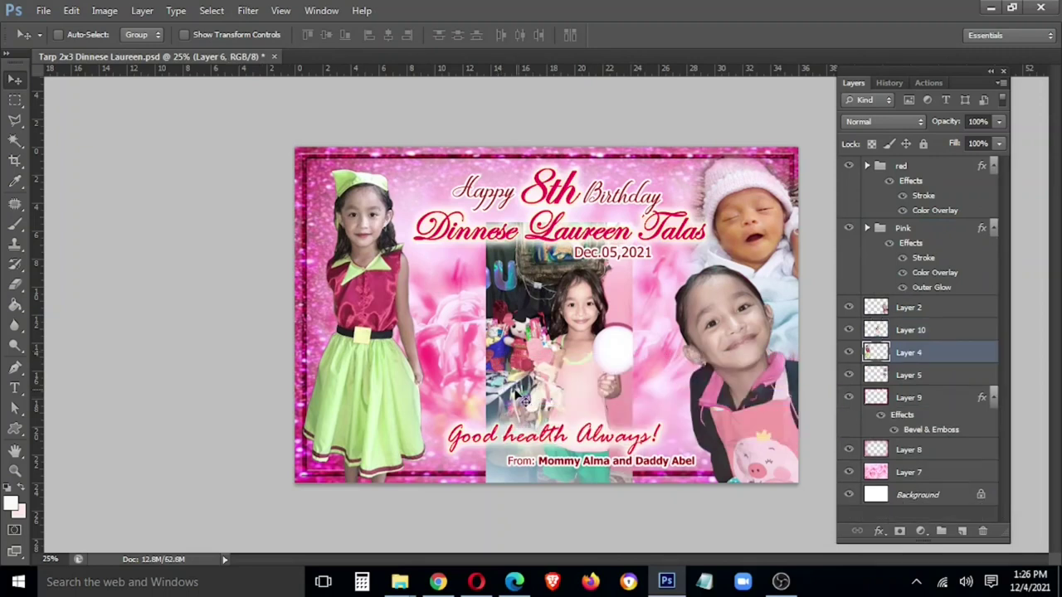
# Select Layer 10 and move the cut-out girl slightly left.
pyautogui.hotkey('ctrl', 't')
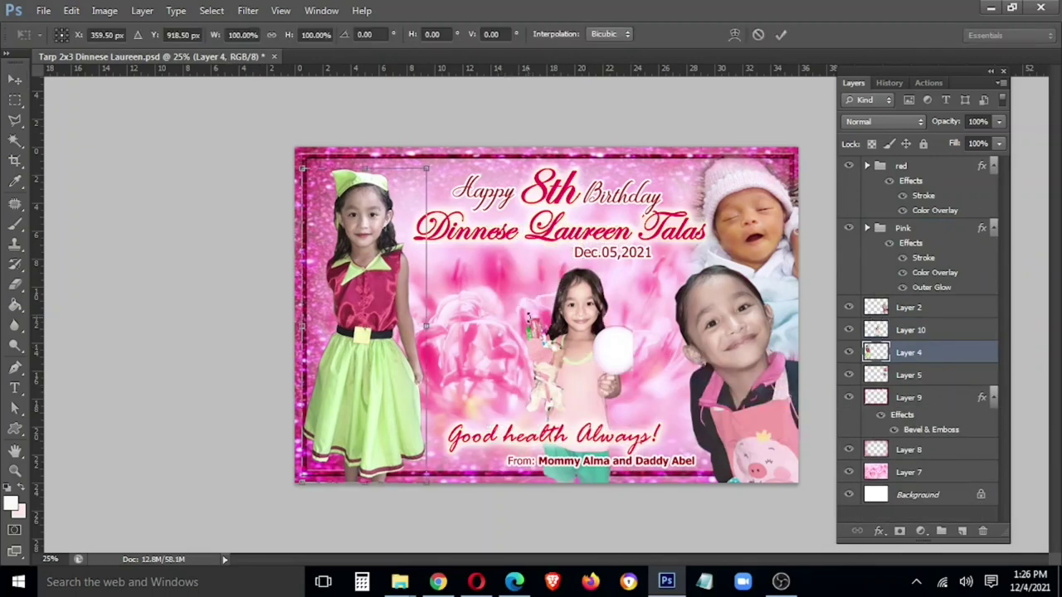
pyautogui.press('Return')
pyautogui.rightClick(591, 378)
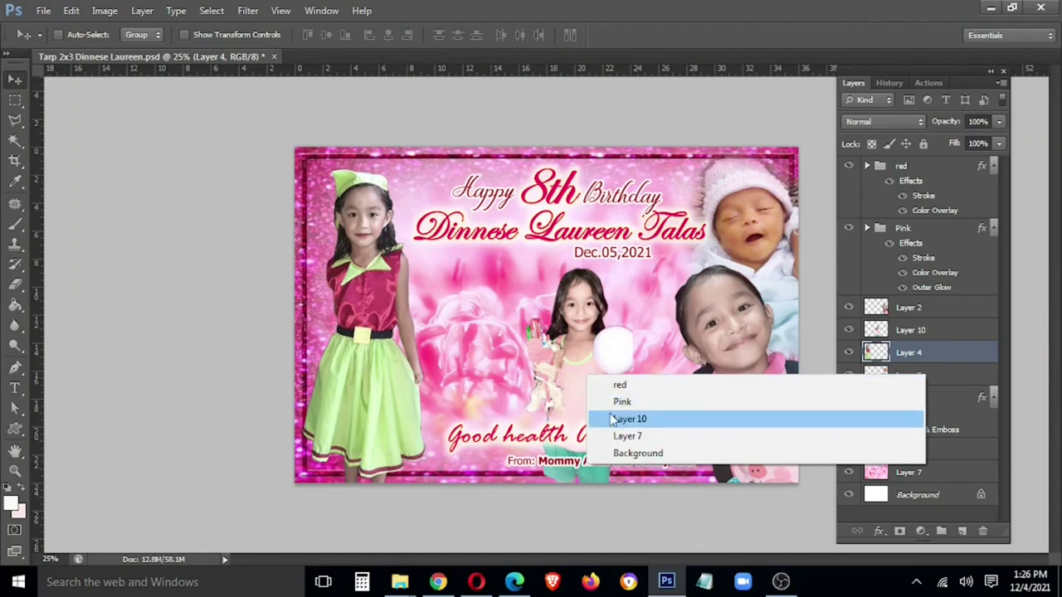
pyautogui.click(612, 419)
pyautogui.moveTo(575, 419); pyautogui.dragTo(556, 419)
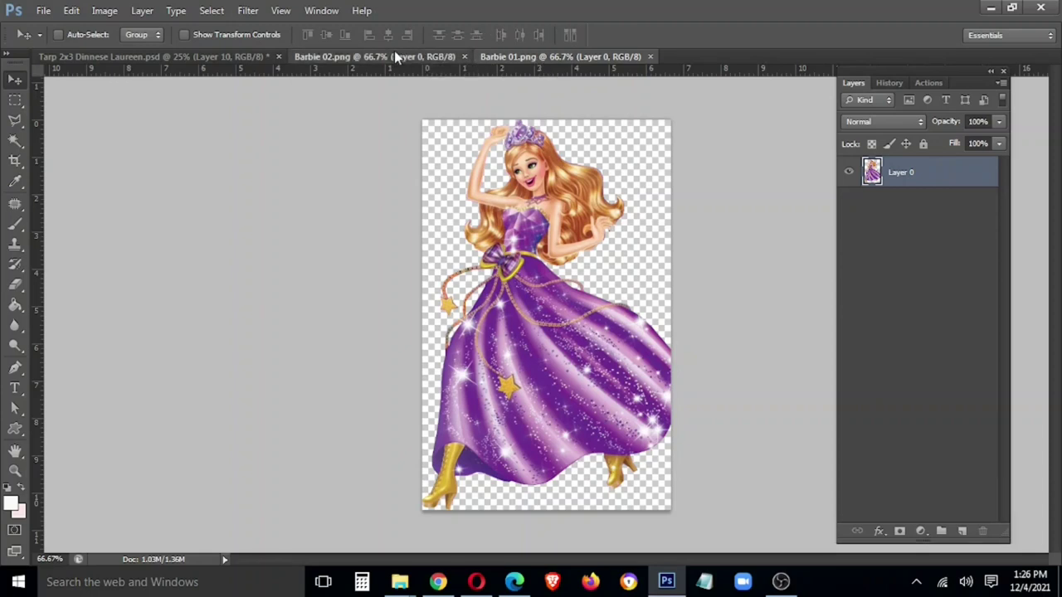
# Bring the winged pink Barbie into the banner and flip it horizontally.
pyautogui.moveTo(395, 56); pyautogui.dragTo(286, 151)
pyautogui.moveTo(365, 316)
pyautogui.mouseDown()
pyautogui.moveTo(182, 61)
pyautogui.moveTo(642, 291)
pyautogui.mouseUp()
pyautogui.moveTo(660, 354)
pyautogui.mouseDown()
pyautogui.moveTo(411, 355)
pyautogui.moveTo(645, 393)
pyautogui.moveTo(635, 374)
pyautogui.moveTo(535, 349)
pyautogui.mouseUp()
pyautogui.hotkey('ctrl', 't')
pyautogui.rightClick(628, 111)
pyautogui.click(664, 339)
pyautogui.press('Return')
pyautogui.hotkey('ctrl', 't')
pyautogui.rightClick(632, 368)
pyautogui.click(664, 339)
pyautogui.press('Return')
# Move the winged Barbie's layer below the cut-out girl so it sits behind her.
pyautogui.press('t')
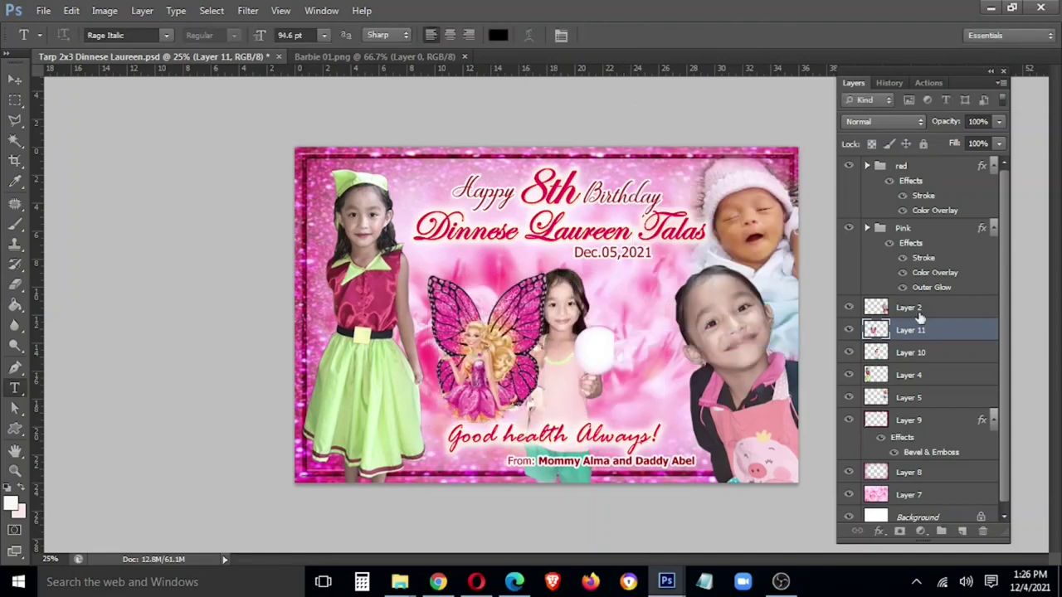
pyautogui.moveTo(913, 330); pyautogui.dragTo(913, 362)
pyautogui.moveTo(501, 379); pyautogui.dragTo(501, 404)
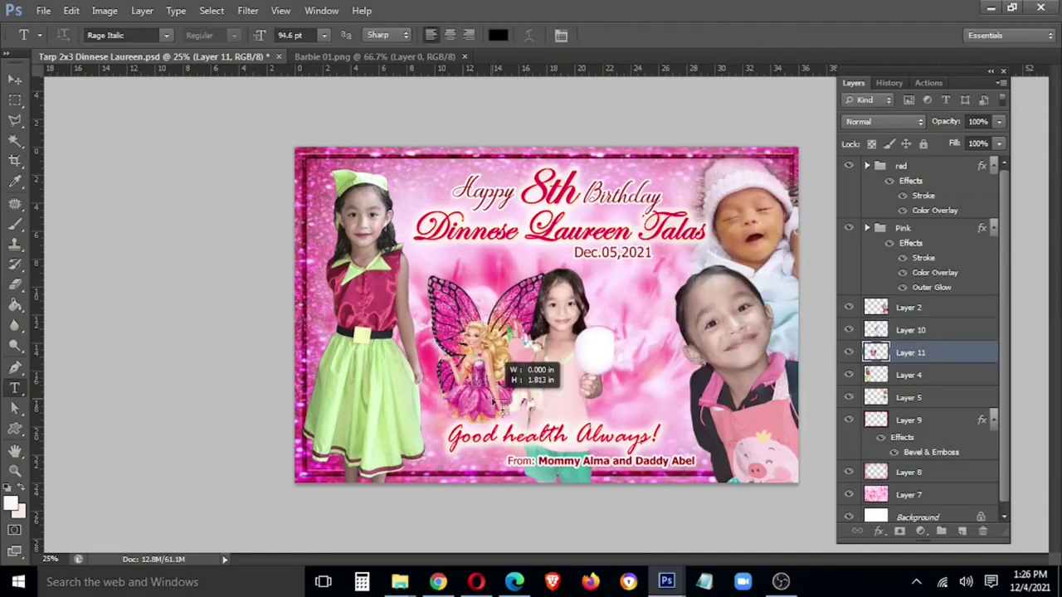
pyautogui.press('Escape')
pyautogui.press('v')
pyautogui.rightClick(477, 365)
pyautogui.click(491, 389)
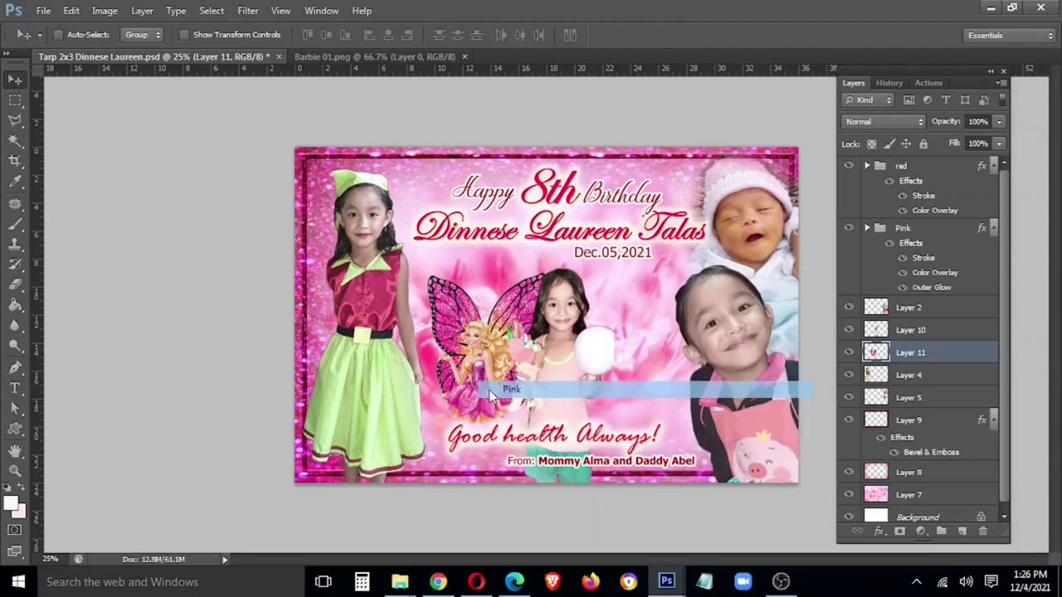
# Enlarge the winged Barbie (Layer 11) slightly toward the upper left.
pyautogui.rightClick(485, 345)
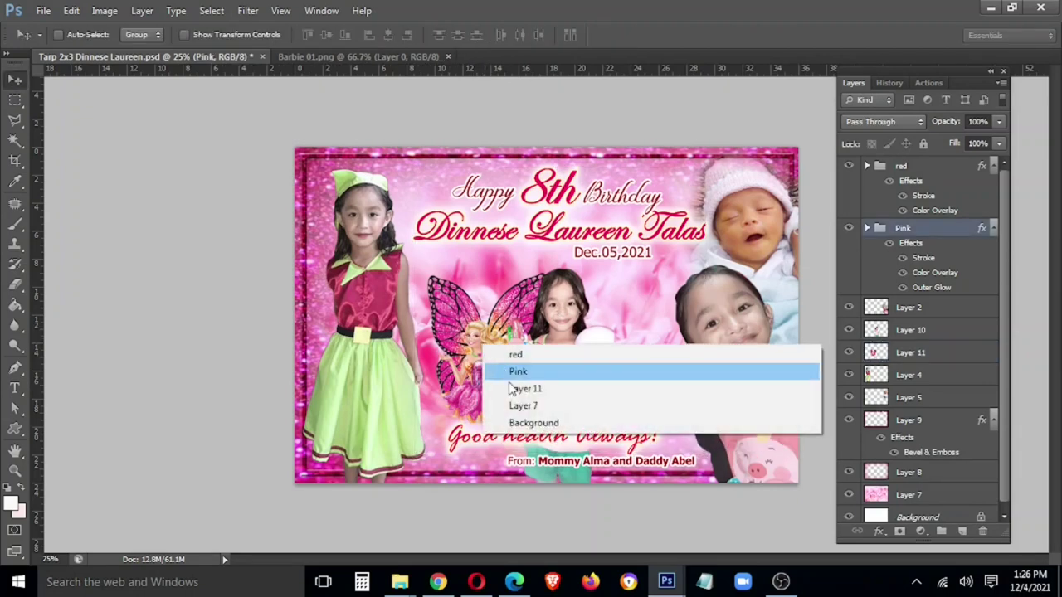
pyautogui.click(512, 388)
pyautogui.hotkey('ctrl', 't')
pyautogui.moveTo(425, 263); pyautogui.dragTo(407, 247)
pyautogui.press('Return')
# Bring the purple-gown Barbie in, flip it horizontally, and place it right of the girl.
pyautogui.moveTo(373, 56); pyautogui.dragTo(245, 265)
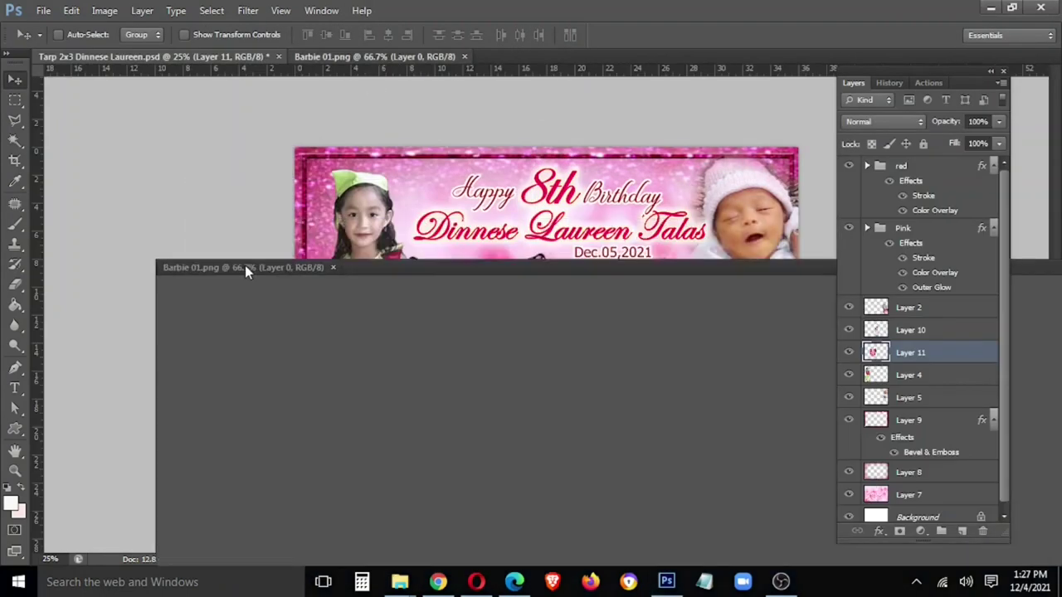
pyautogui.moveTo(374, 432); pyautogui.dragTo(543, 332)
pyautogui.hotkey('ctrl', 't')
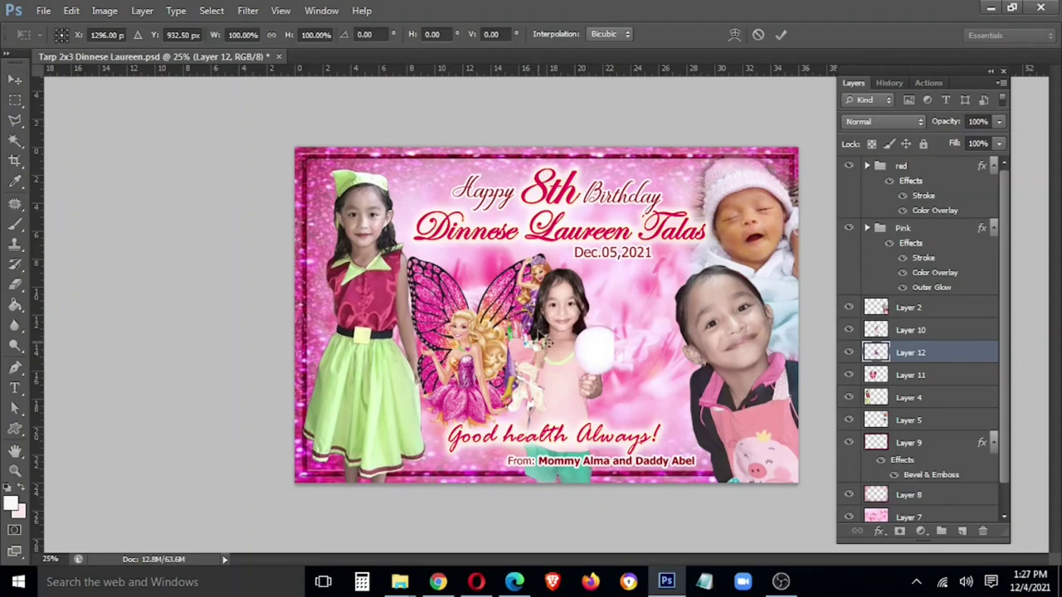
pyautogui.rightClick(544, 336)
pyautogui.click(569, 299)
pyautogui.moveTo(560, 378)
pyautogui.mouseDown()
pyautogui.moveTo(651, 405)
pyautogui.moveTo(643, 410)
pyautogui.mouseUp()
pyautogui.press('Return')
# Raise the purple Barbie above the cut-out girl and enlarge it to about 121%.
pyautogui.moveTo(962, 357); pyautogui.dragTo(954, 332)
pyautogui.moveTo(647, 397); pyautogui.dragTo(661, 418)
pyautogui.hotkey('ctrl', 't')
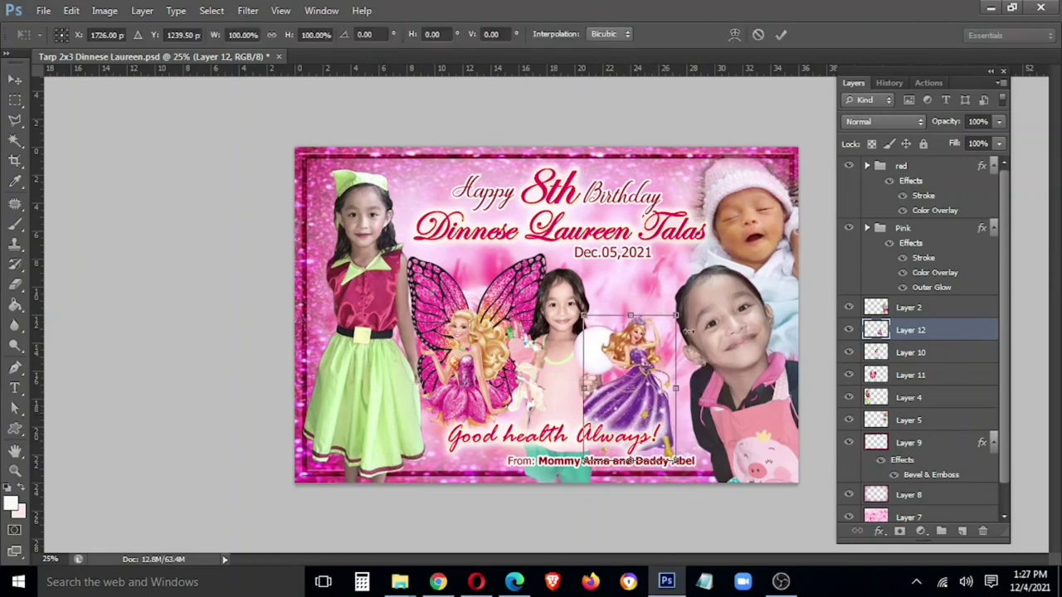
pyautogui.moveTo(676, 317); pyautogui.dragTo(697, 284)
pyautogui.moveTo(652, 394)
pyautogui.mouseDown()
pyautogui.moveTo(629, 415)
pyautogui.moveTo(635, 438)
pyautogui.mouseUp()
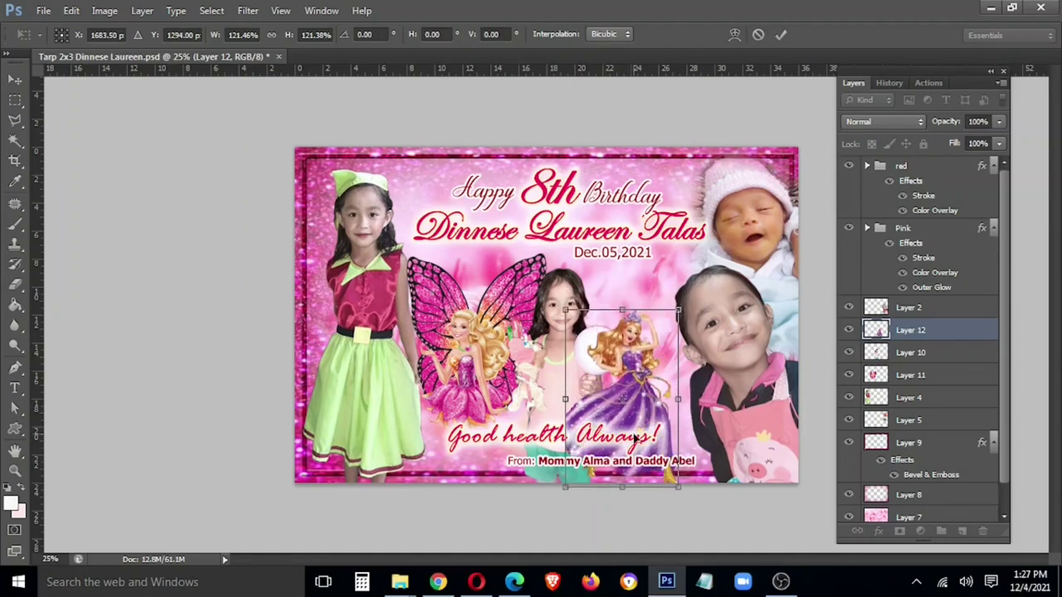
pyautogui.press('Return')
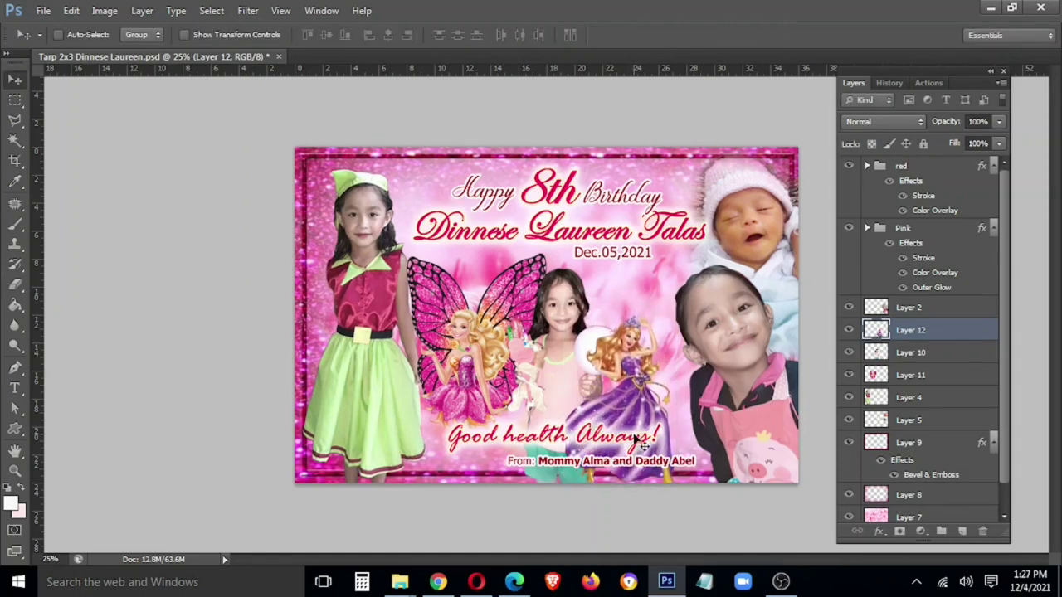
# Scale the purple Barbie up slightly more.
pyautogui.hotkey('ctrl', 't')
pyautogui.moveTo(699, 287); pyautogui.dragTo(714, 264)
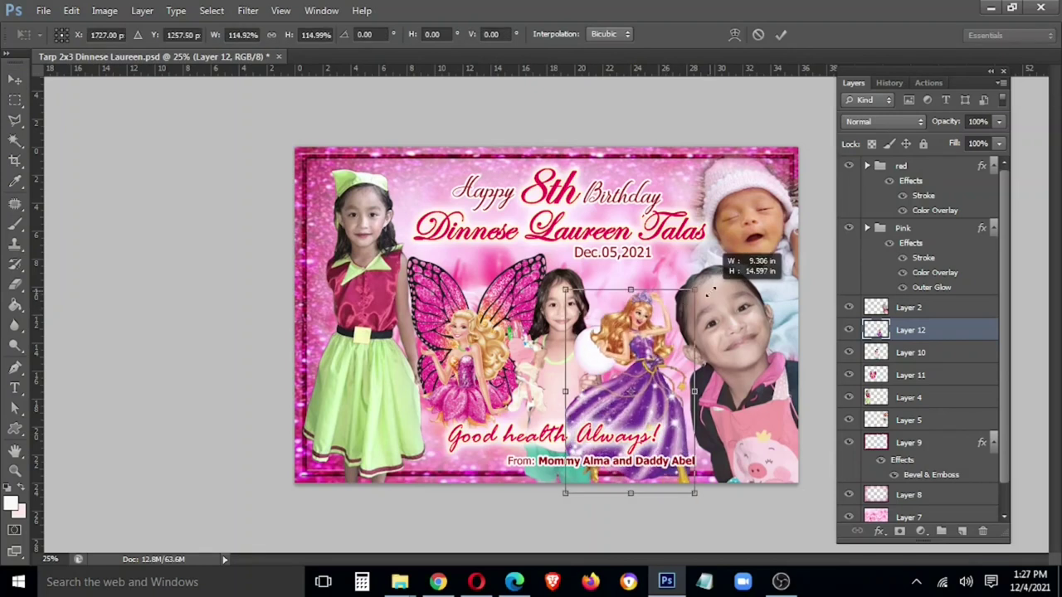
pyautogui.press('Return')
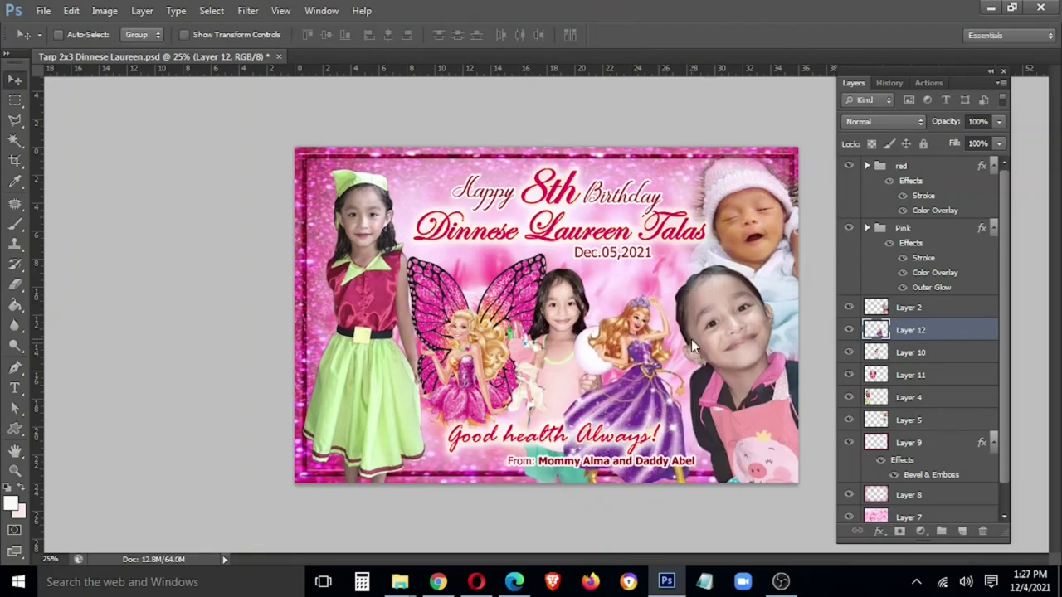
pyautogui.press('m')
pyautogui.press('l')
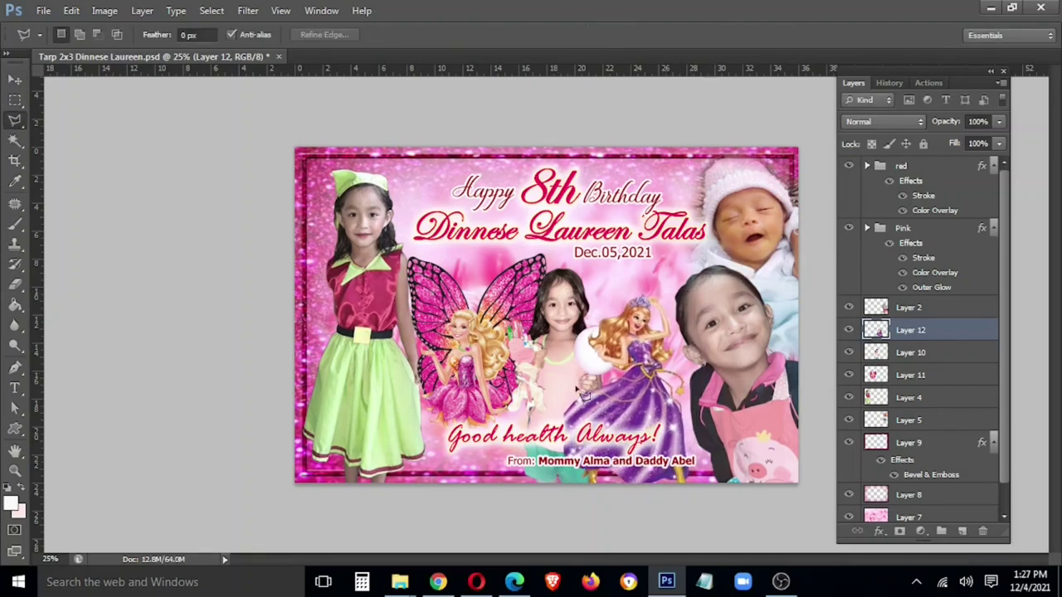
pyautogui.moveTo(570, 428); pyautogui.dragTo(573, 430)
pyautogui.rightClick(555, 373)
pyautogui.click(628, 130)
pyautogui.write('10')
pyautogui.press('Return')
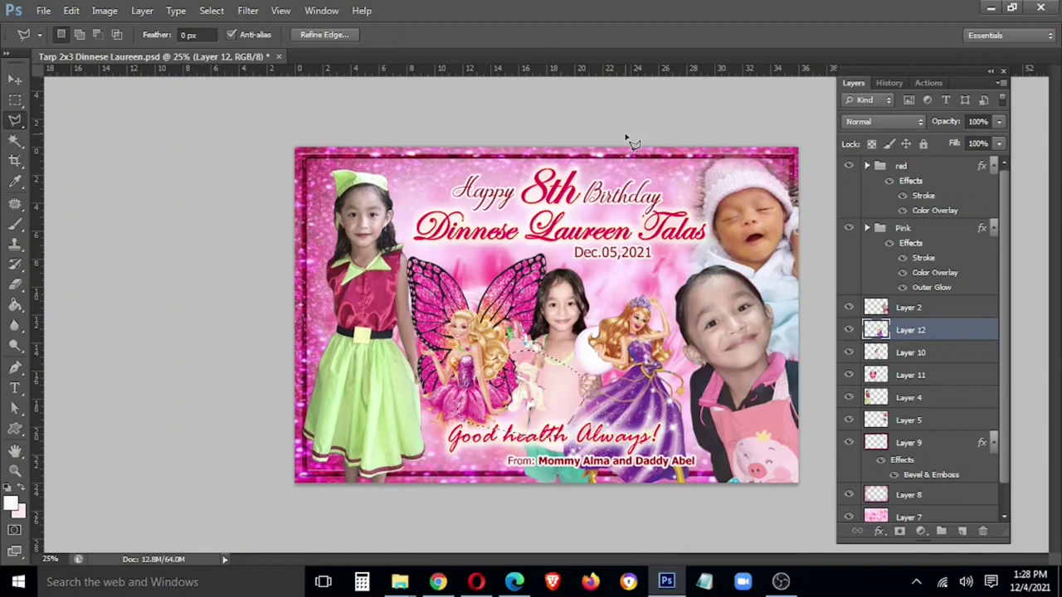
pyautogui.press('v')
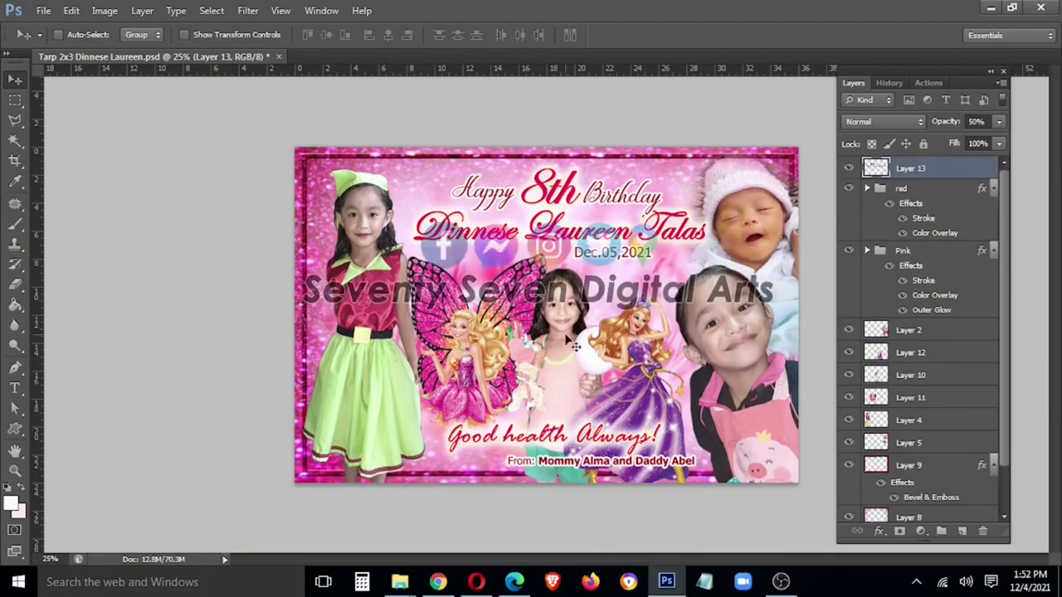
# Move the watermark down across the banner, then save and close the document.
pyautogui.moveTo(602, 270)
pyautogui.mouseDown()
pyautogui.moveTo(608, 391)
pyautogui.moveTo(612, 383)
pyautogui.mouseUp()
pyautogui.hotkey('ctrl', 's')
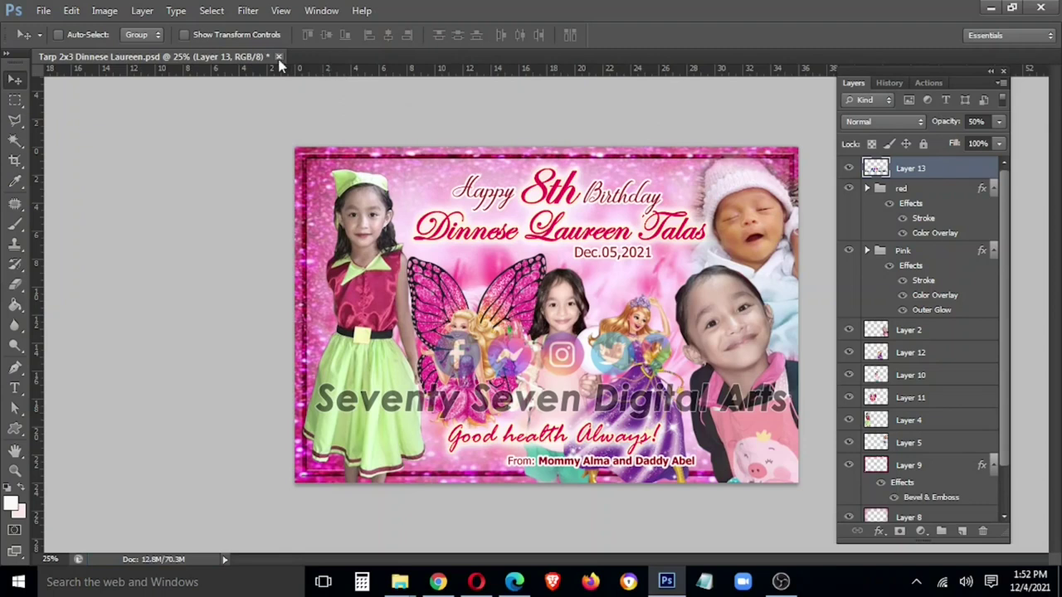
pyautogui.click(280, 59)
pyautogui.press('Return')
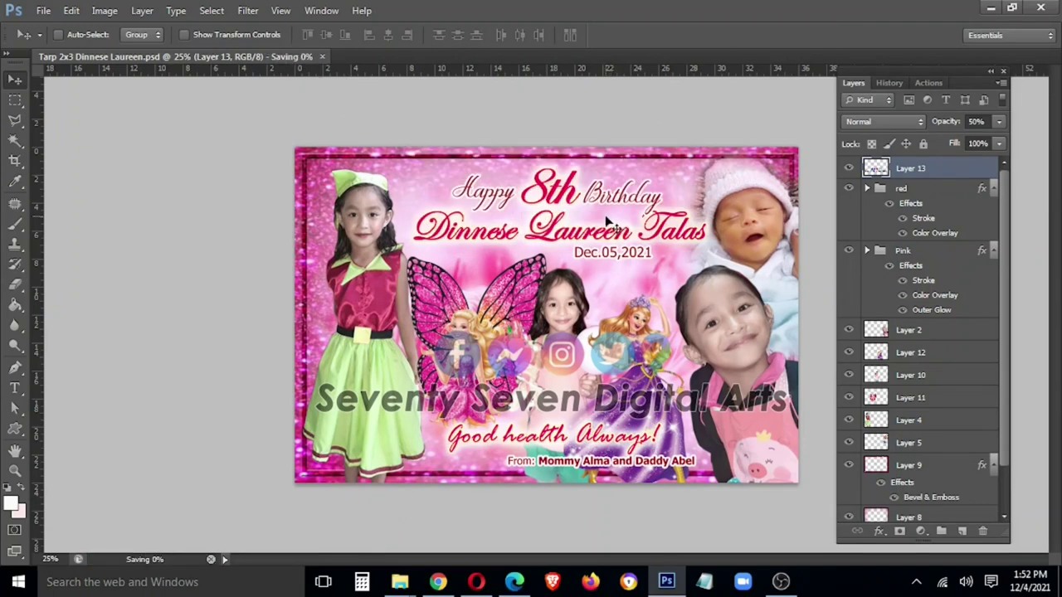